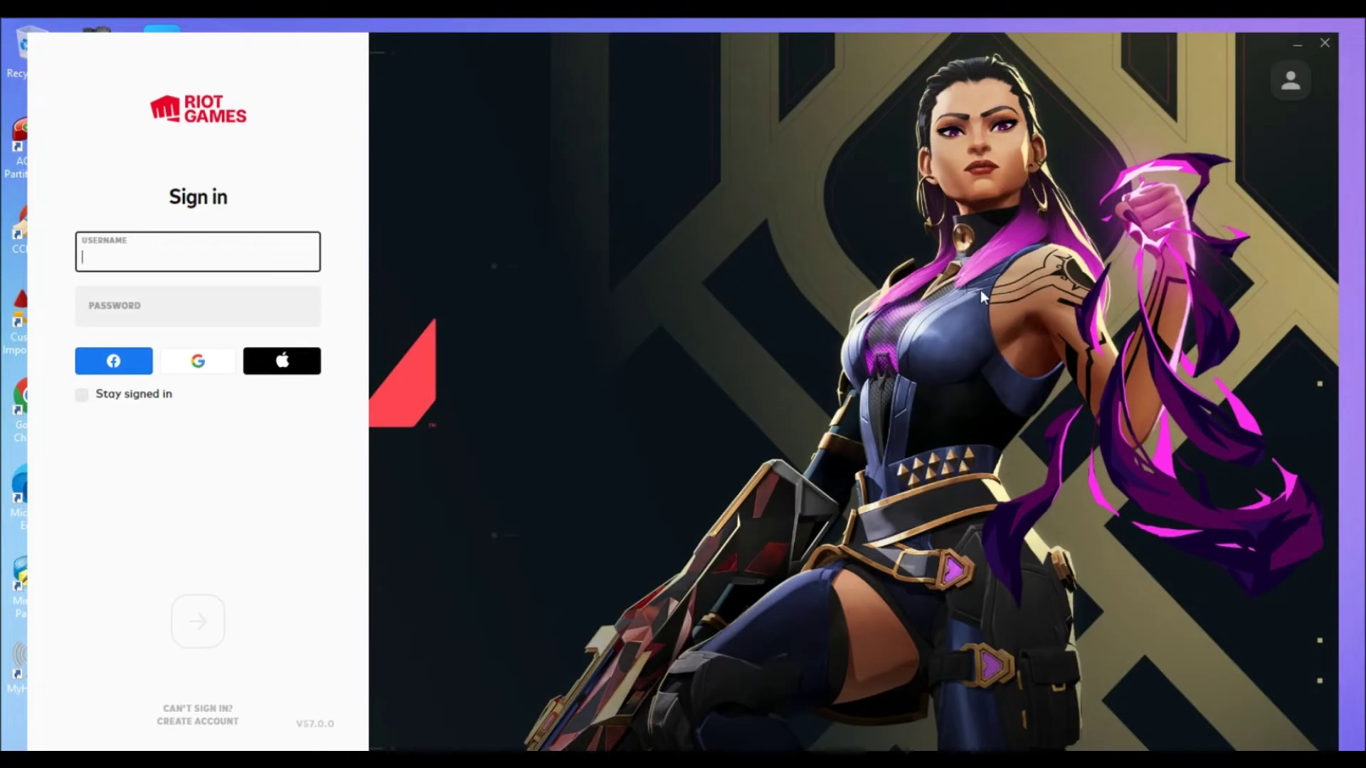
# Close the Riot Games sign-in window and launch Valorant Update Synchronizer from the desktop.
pyautogui.click(1336, 43)
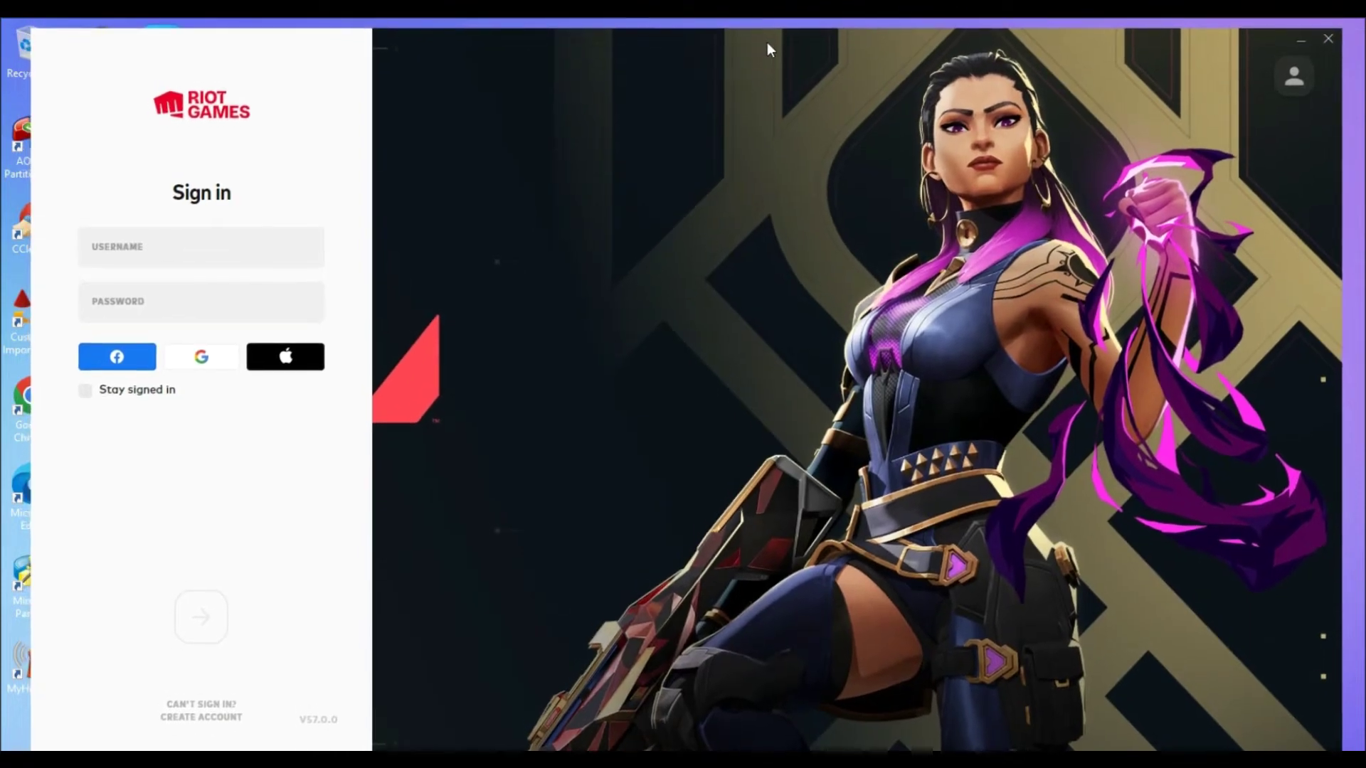
pyautogui.click(1328, 36)
pyautogui.rightClick(938, 150)
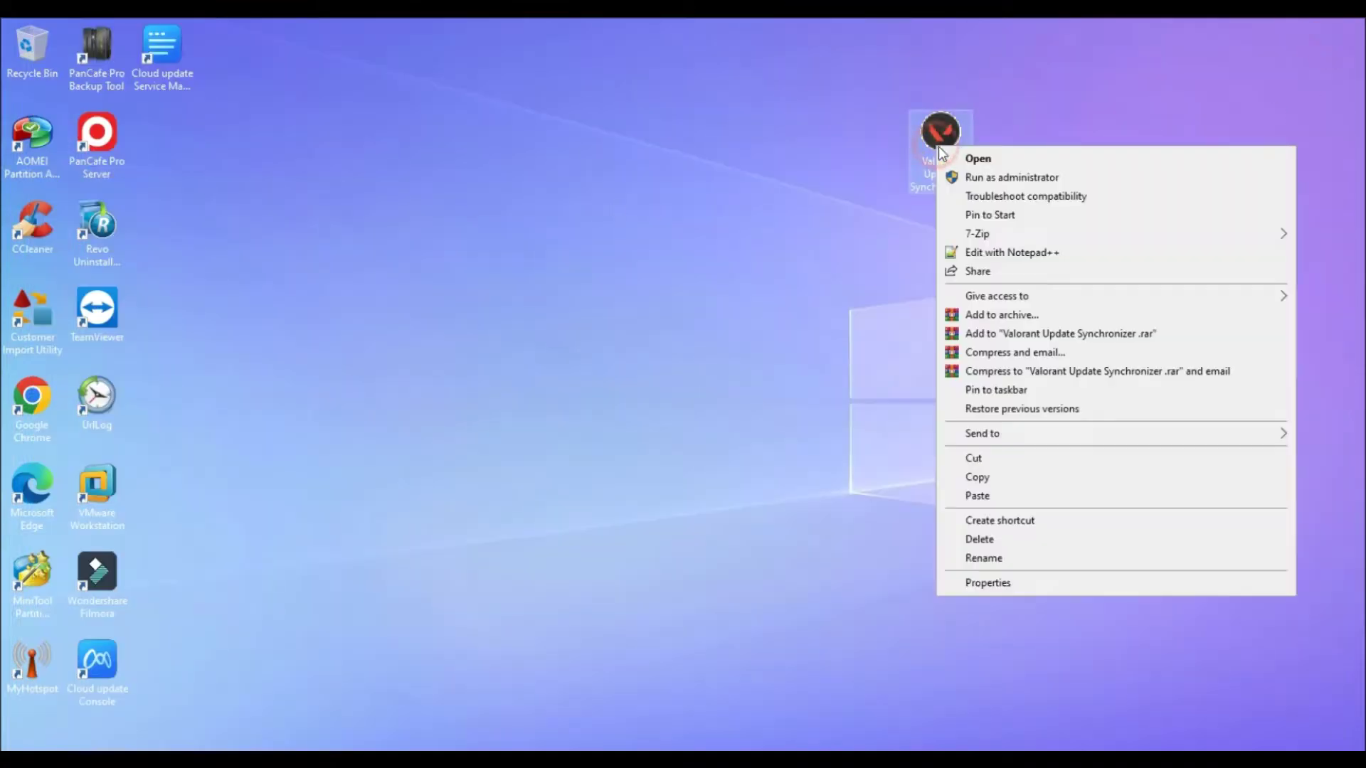
pyautogui.click(576, 212)
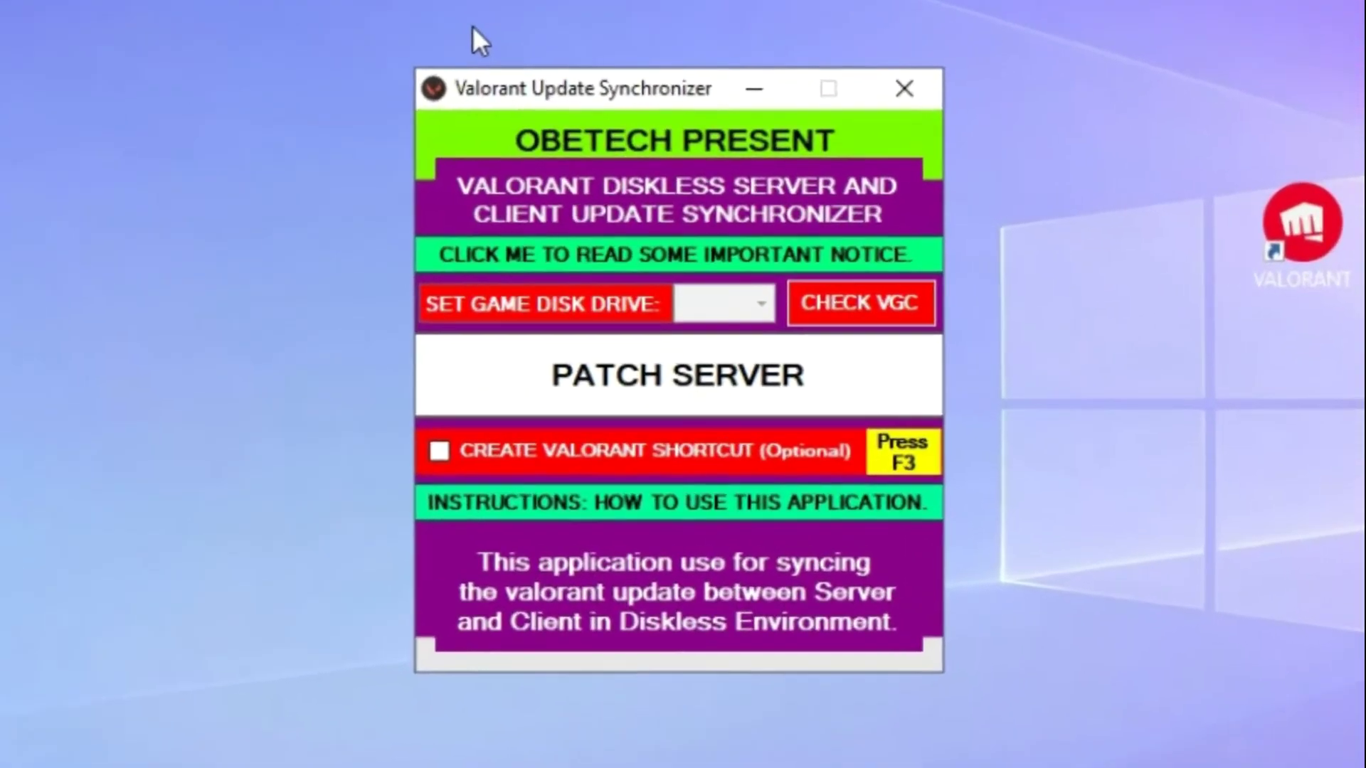
# Check the VGC status and unlock the server patching function with the application password.
pyautogui.click(916, 314)
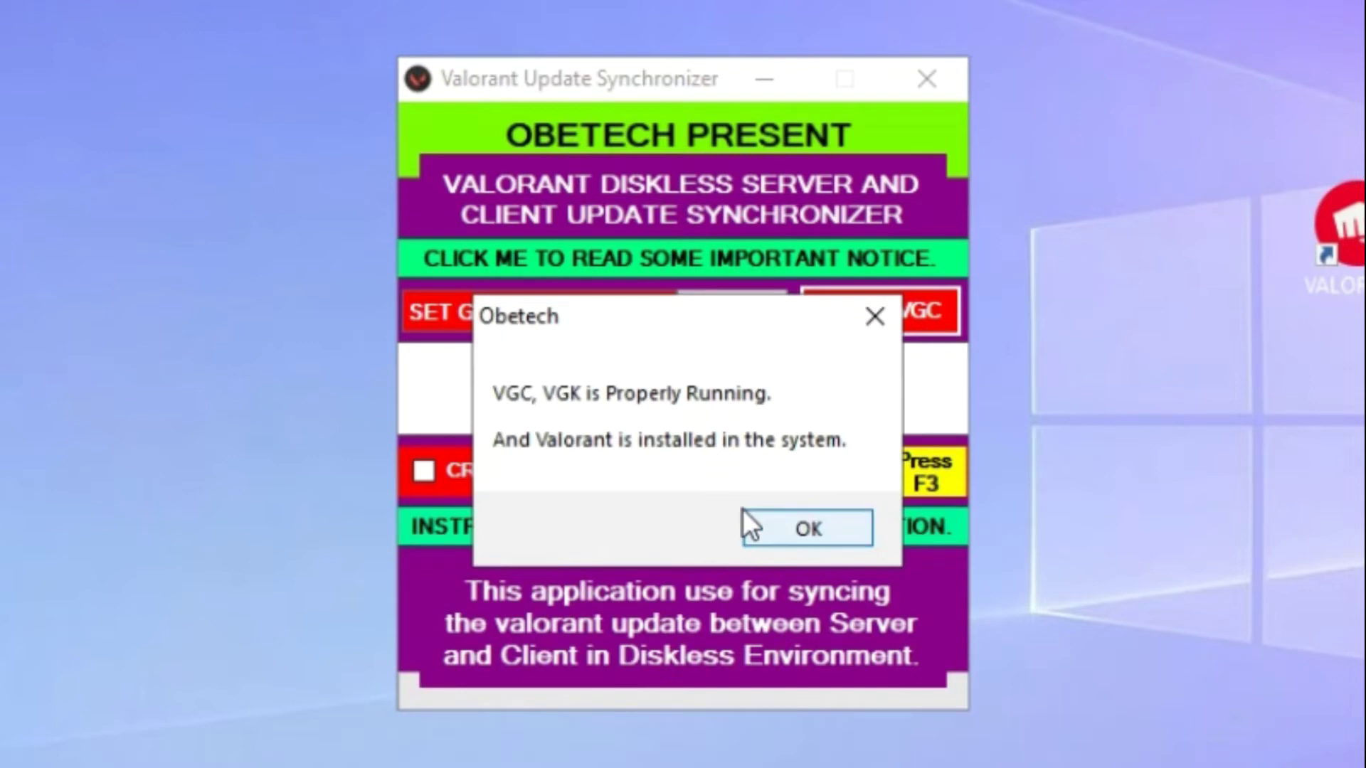
pyautogui.click(785, 541)
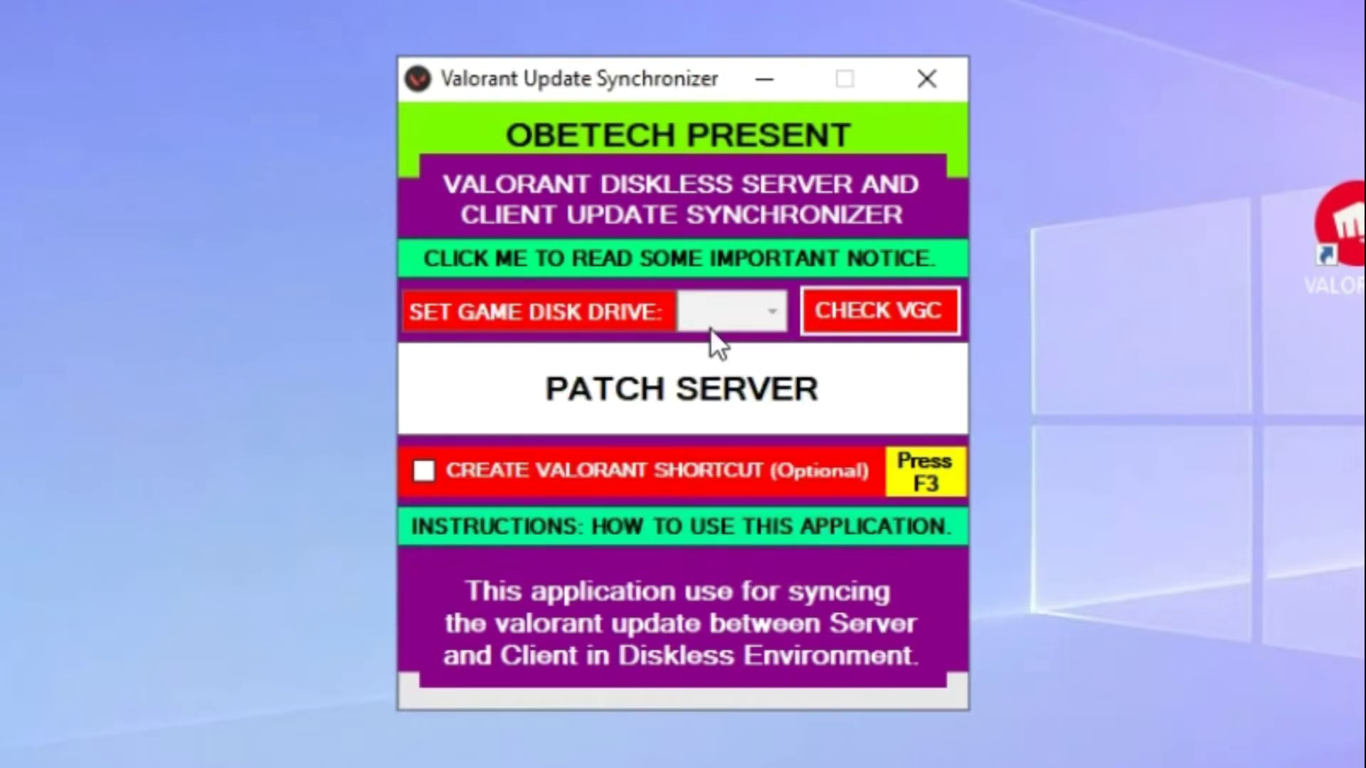
pyautogui.click(746, 393)
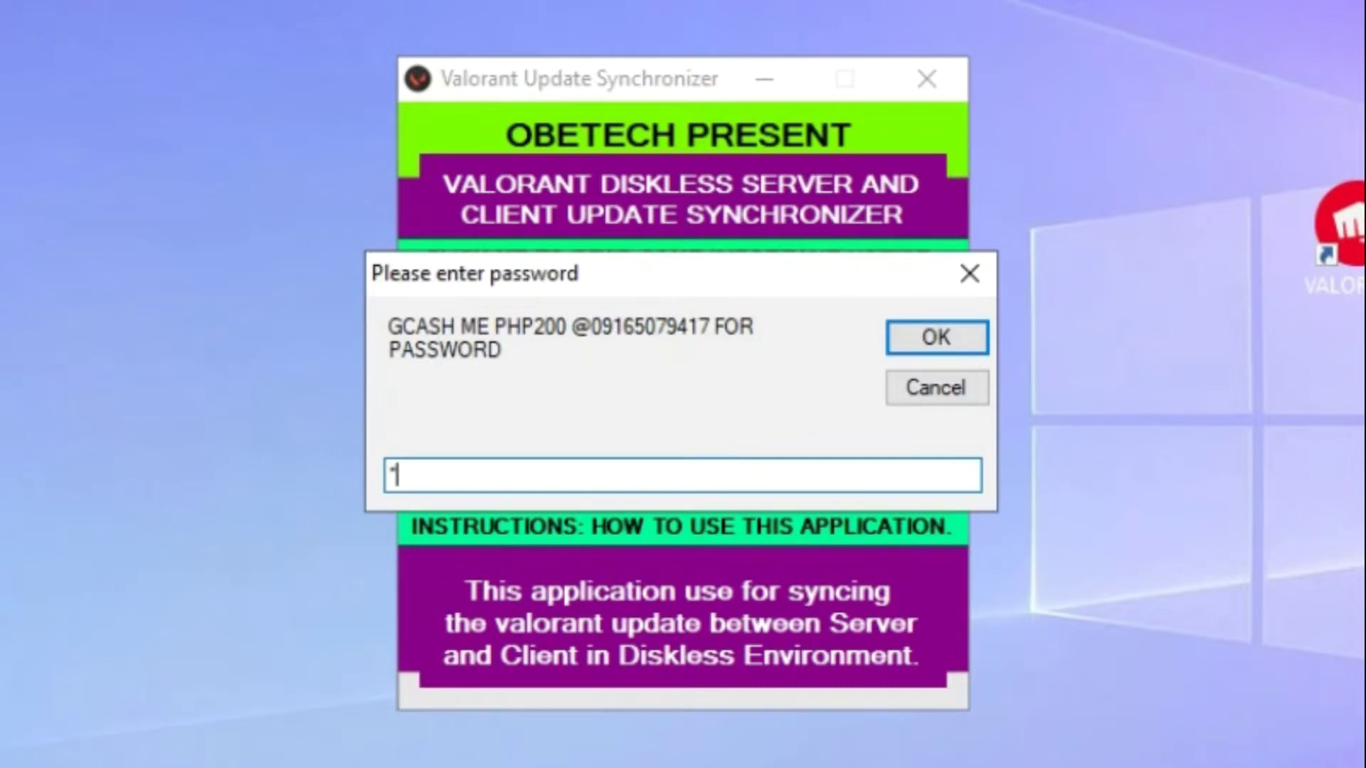
pyautogui.write('******')
pyautogui.click(939, 333)
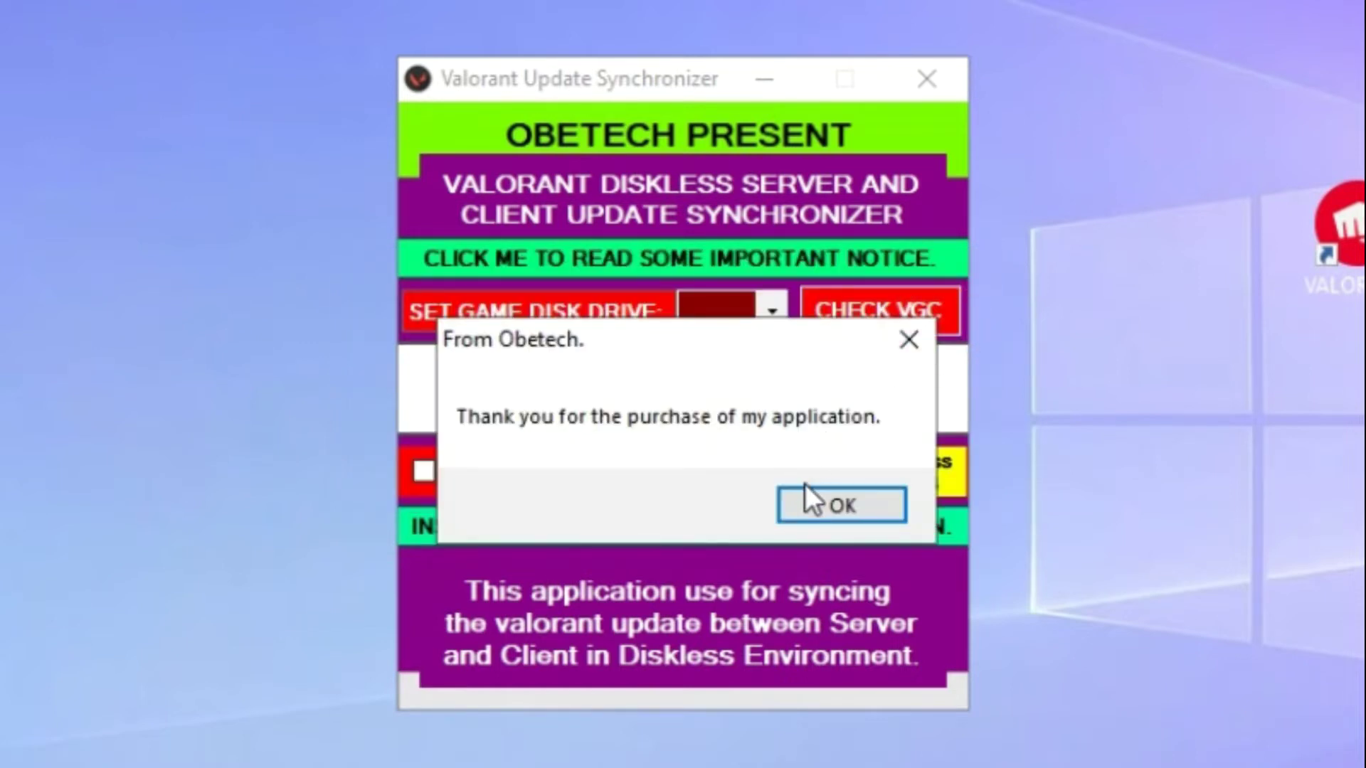
pyautogui.click(818, 501)
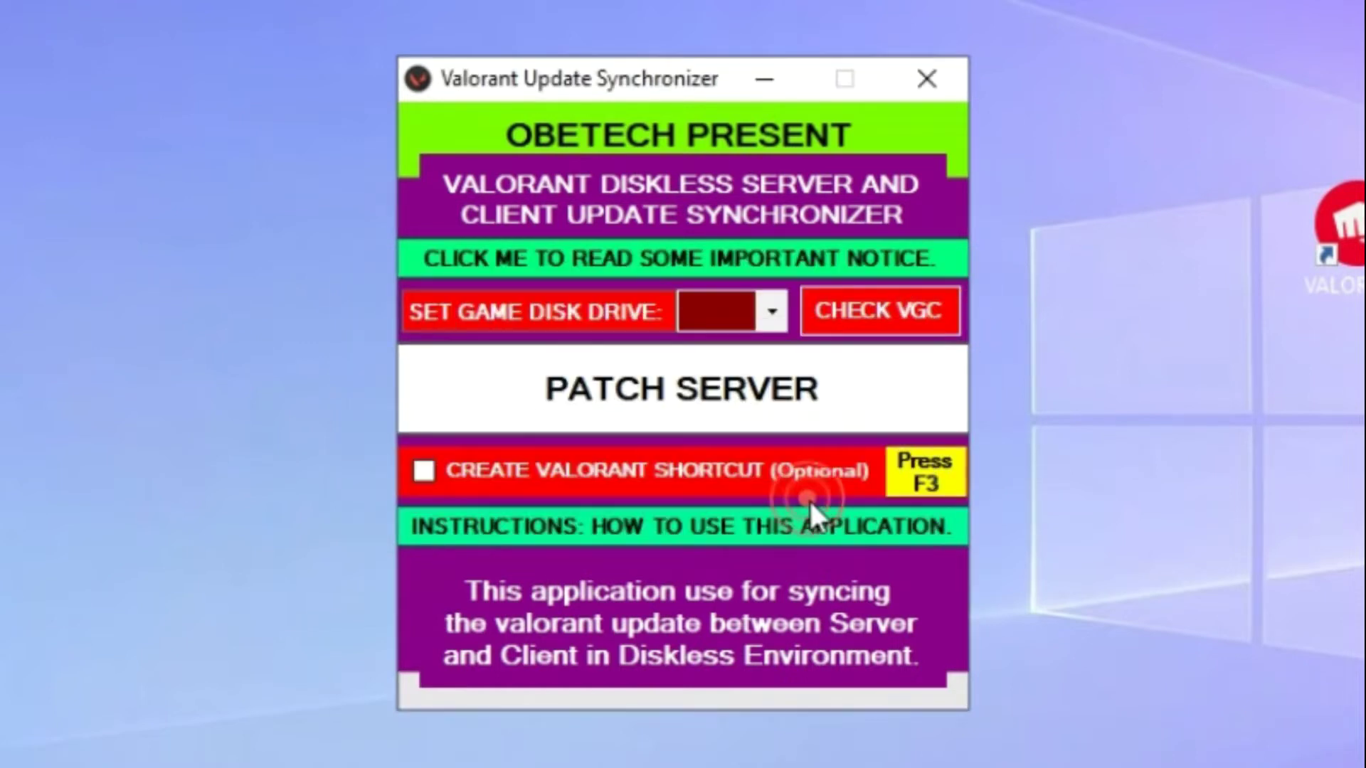
# Set the game disk drive to D:\ in Valorant Update Synchronizer.
pyautogui.click(741, 420)
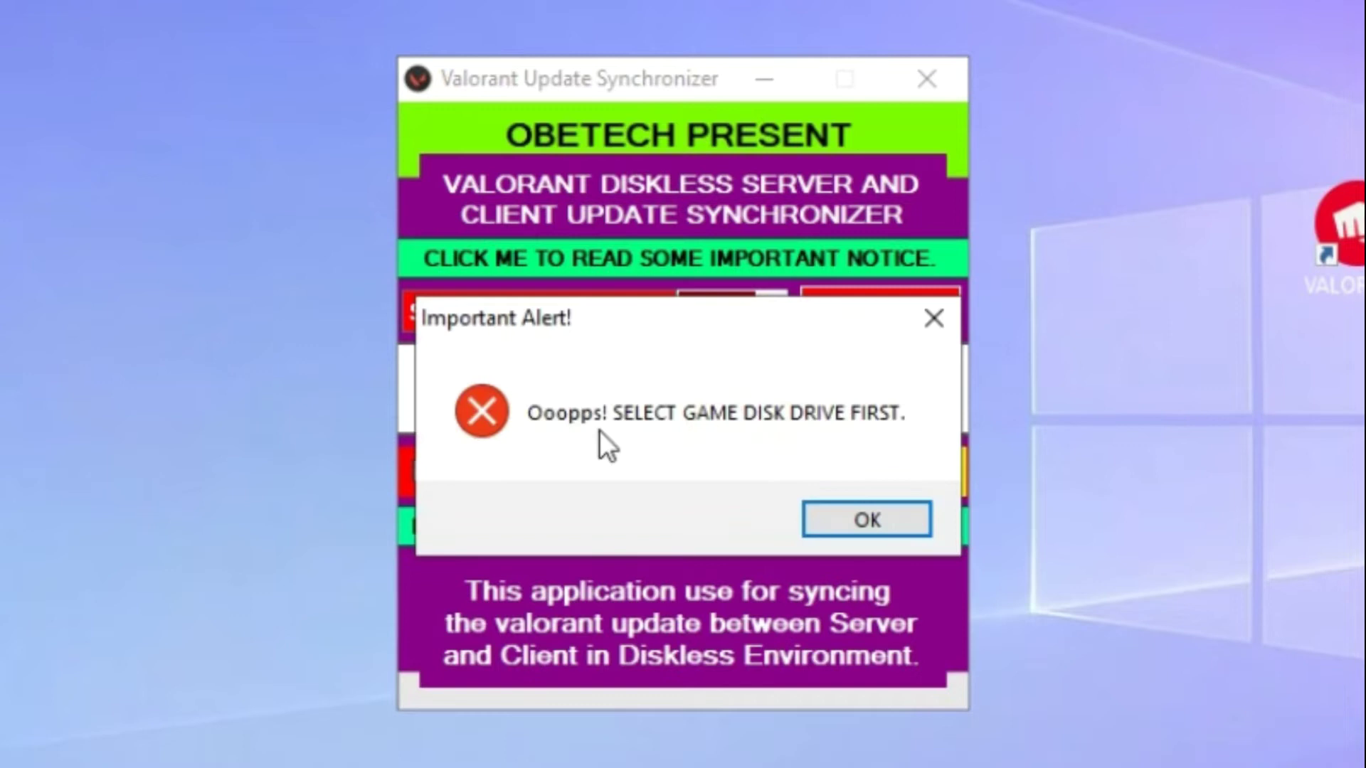
pyautogui.click(881, 532)
pyautogui.click(711, 382)
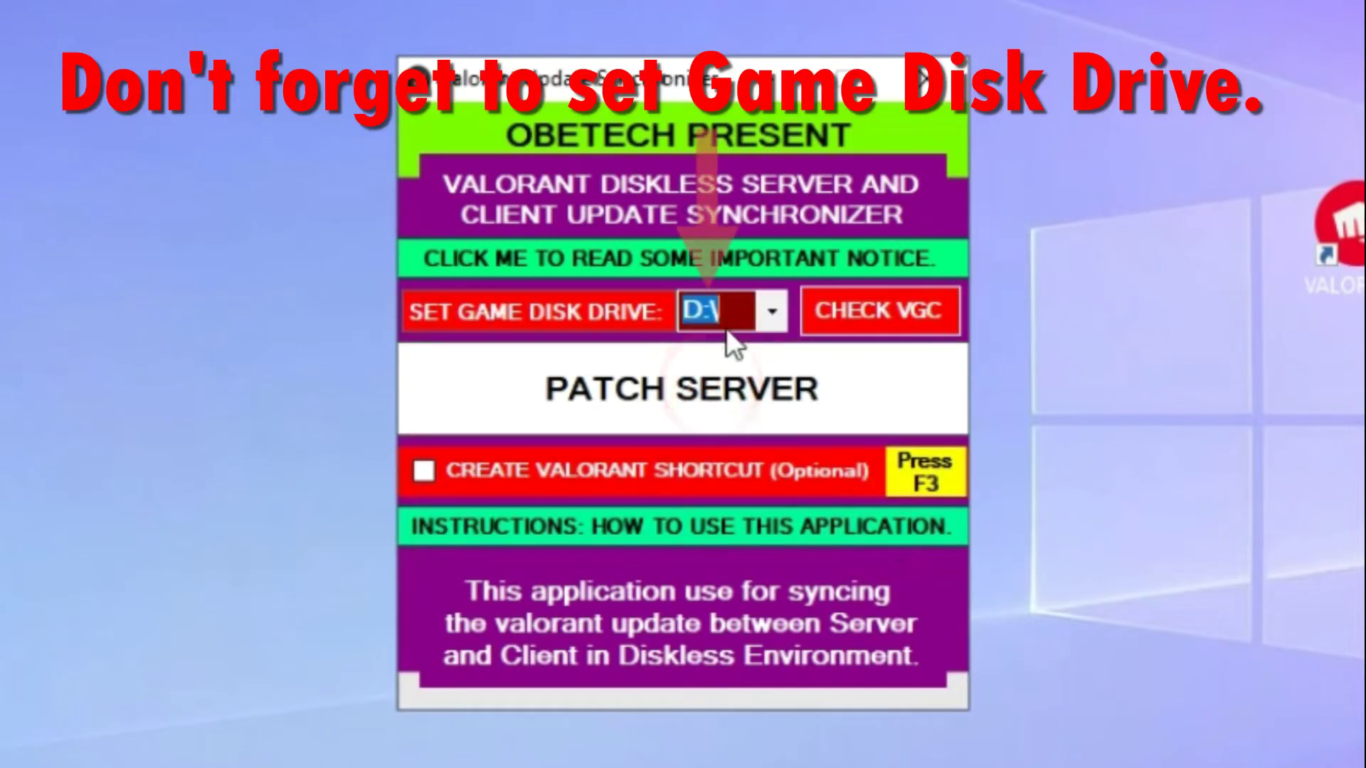
pyautogui.click(774, 313)
pyautogui.click(715, 375)
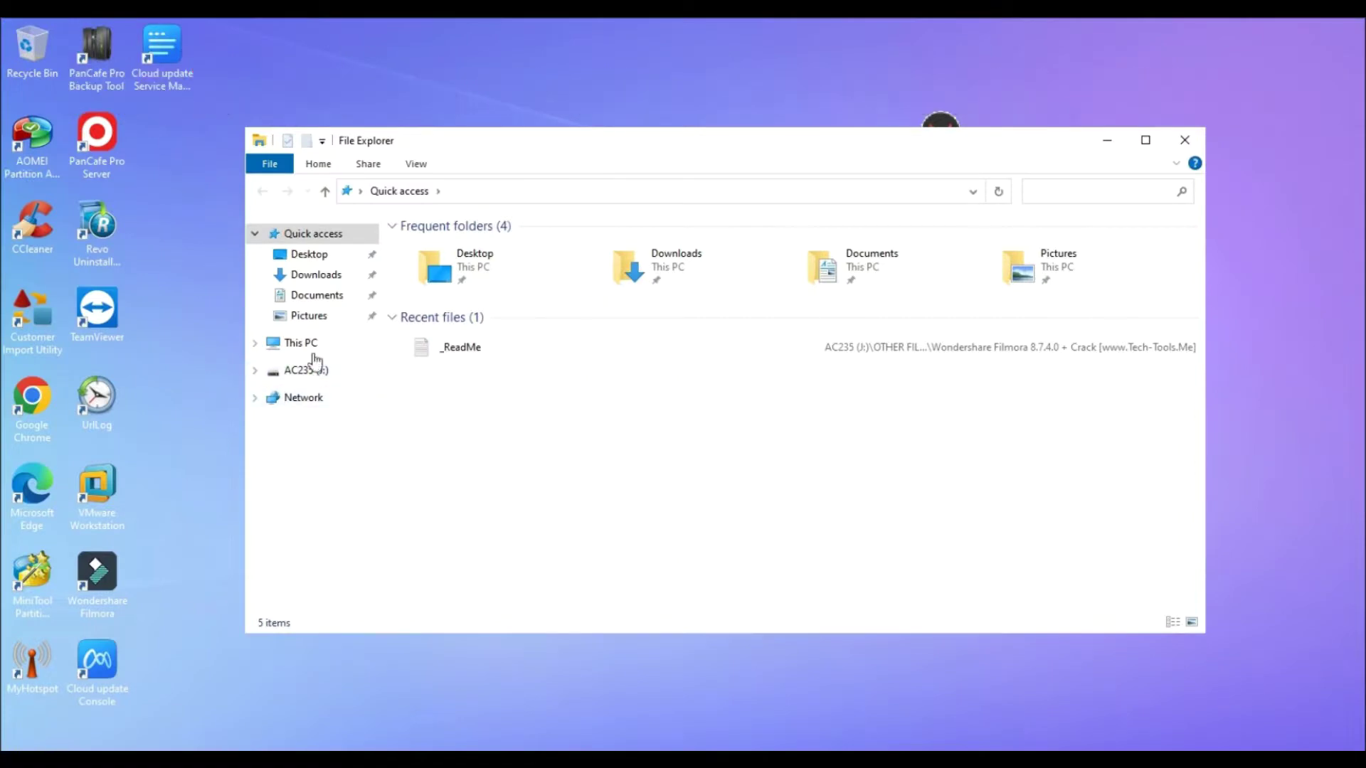
# Examine the drives in File Explorer beside the synchronizer, including the folders on GAMES (D:), to identify the game disk.
pyautogui.click(312, 345)
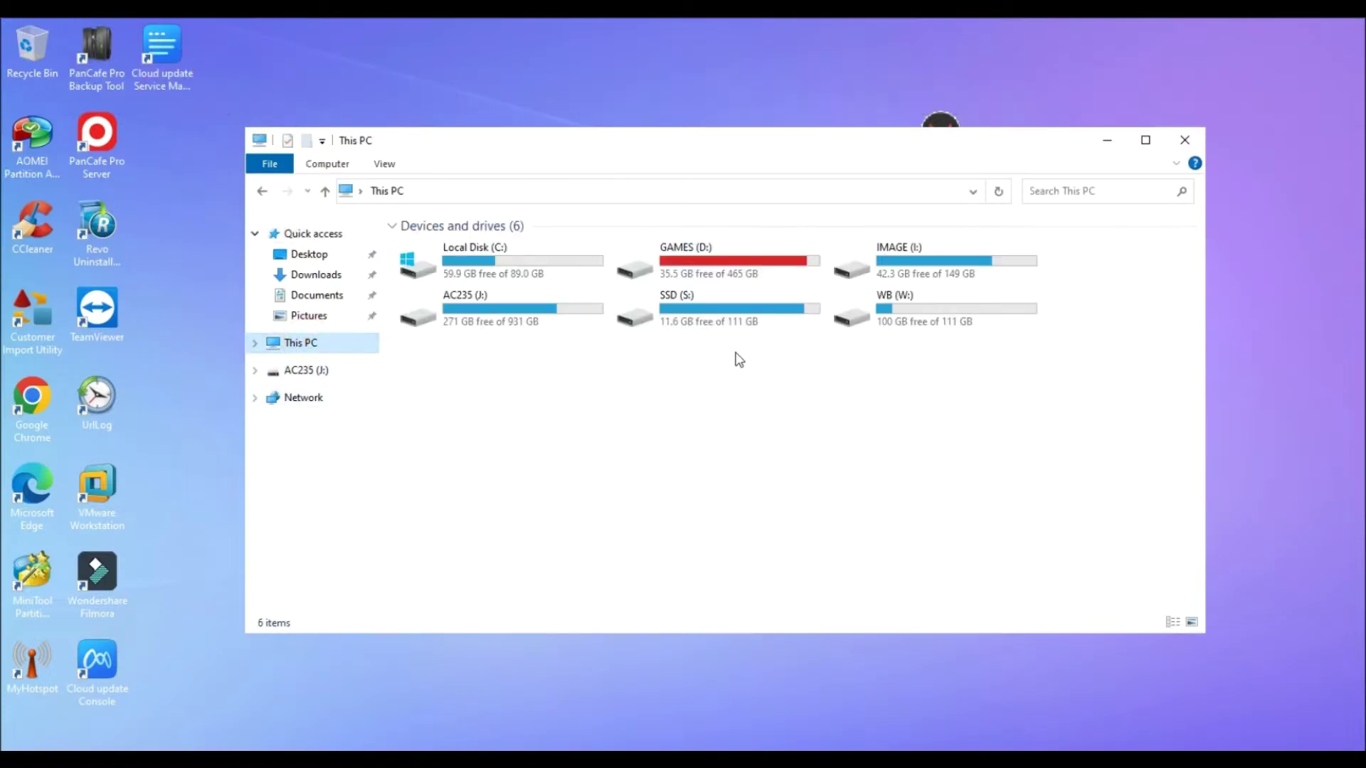
pyautogui.click(694, 259)
pyautogui.moveTo(242, 391); pyautogui.dragTo(826, 391)
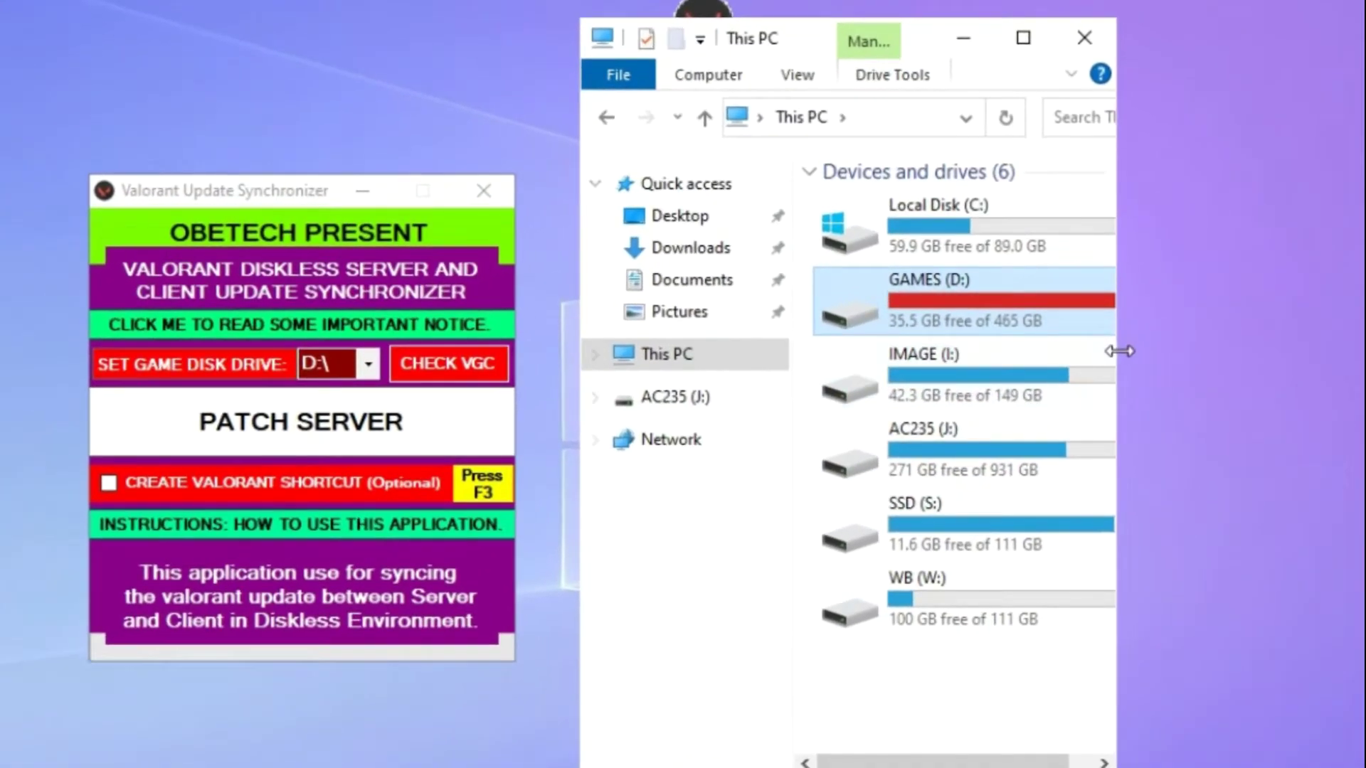
pyautogui.moveTo(1208, 342); pyautogui.dragTo(1315, 368)
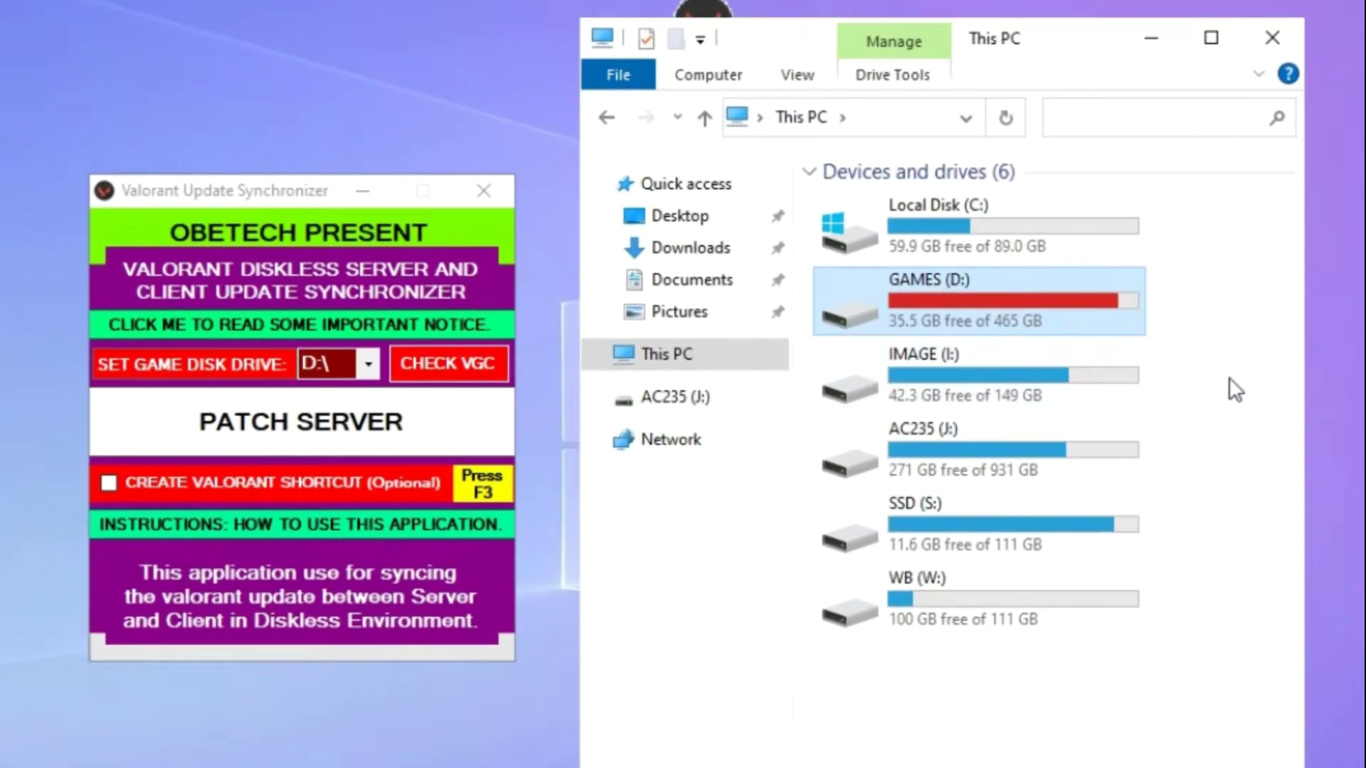
pyautogui.doubleClick(966, 304)
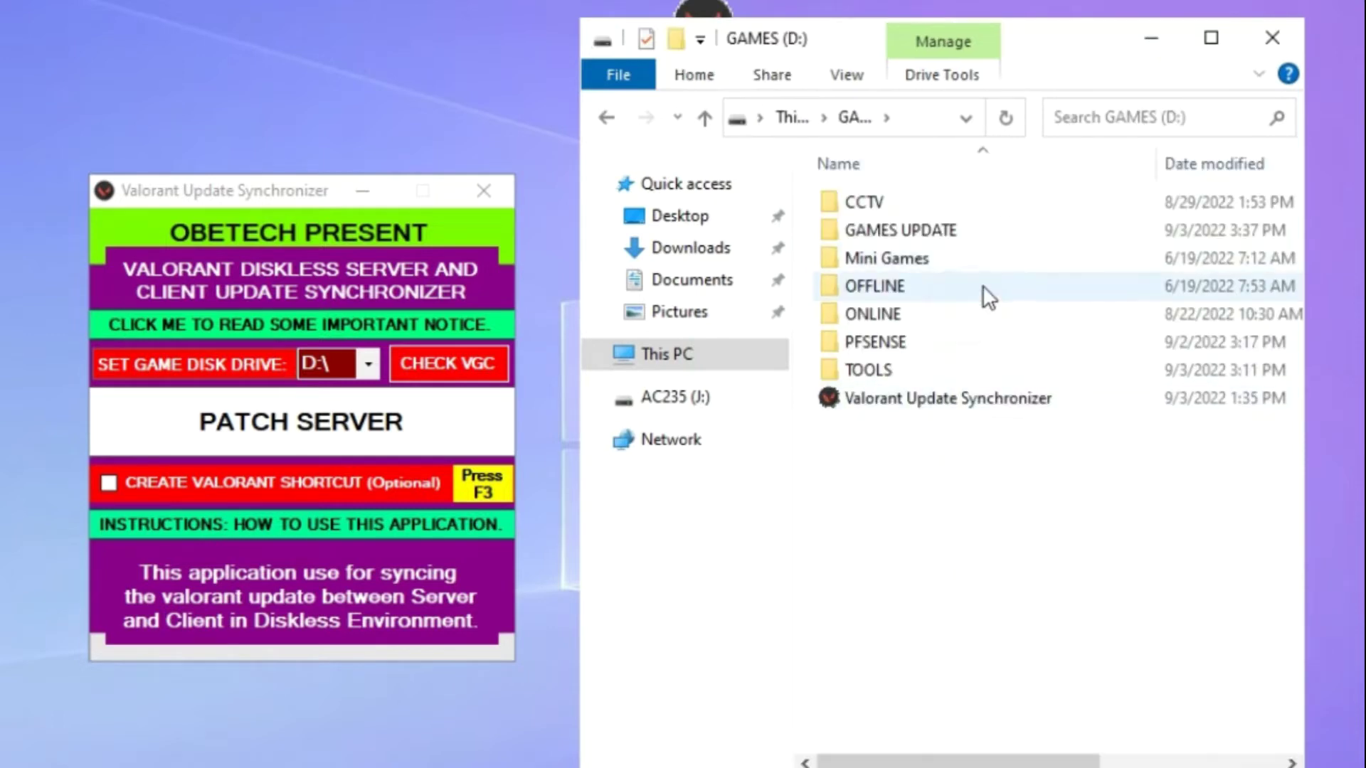
pyautogui.click(705, 118)
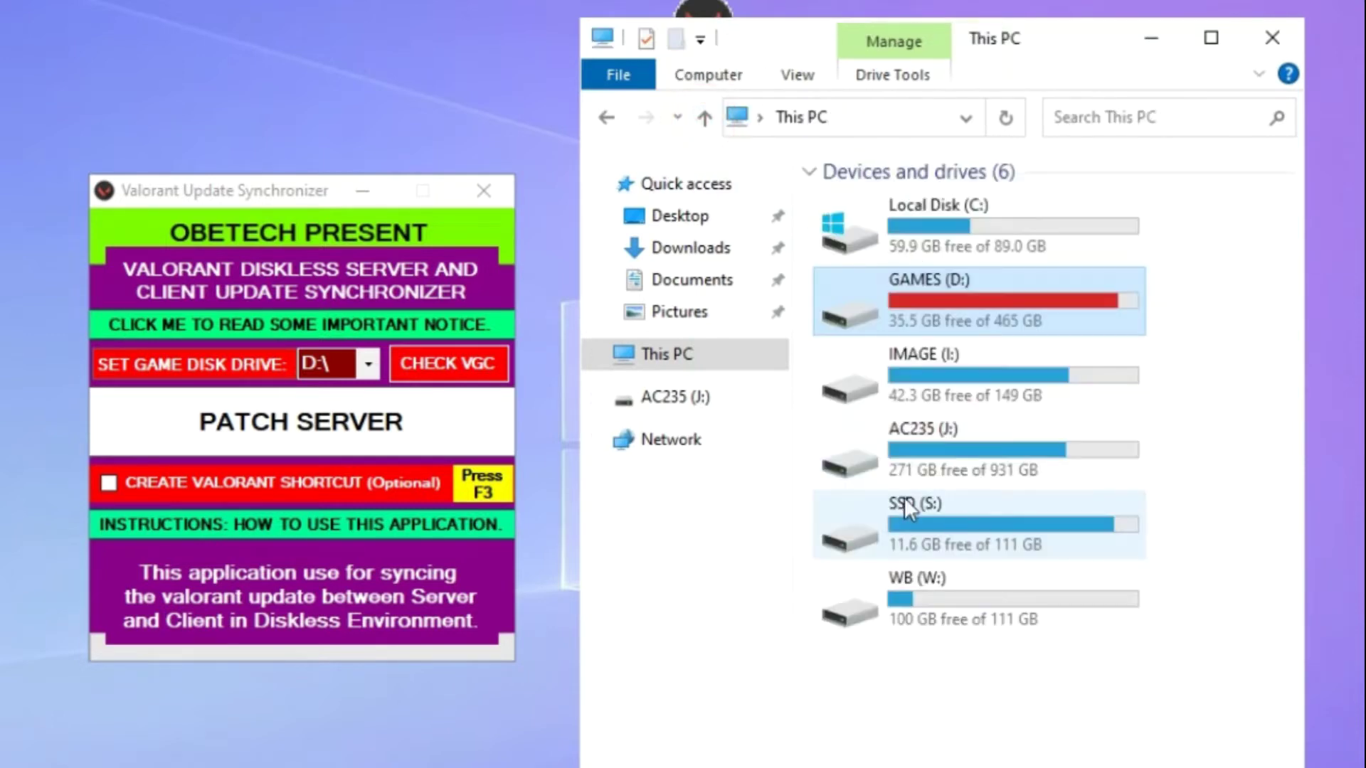
# Reselect D:\ as the game disk drive and minimize the File Explorer window.
pyautogui.click(369, 377)
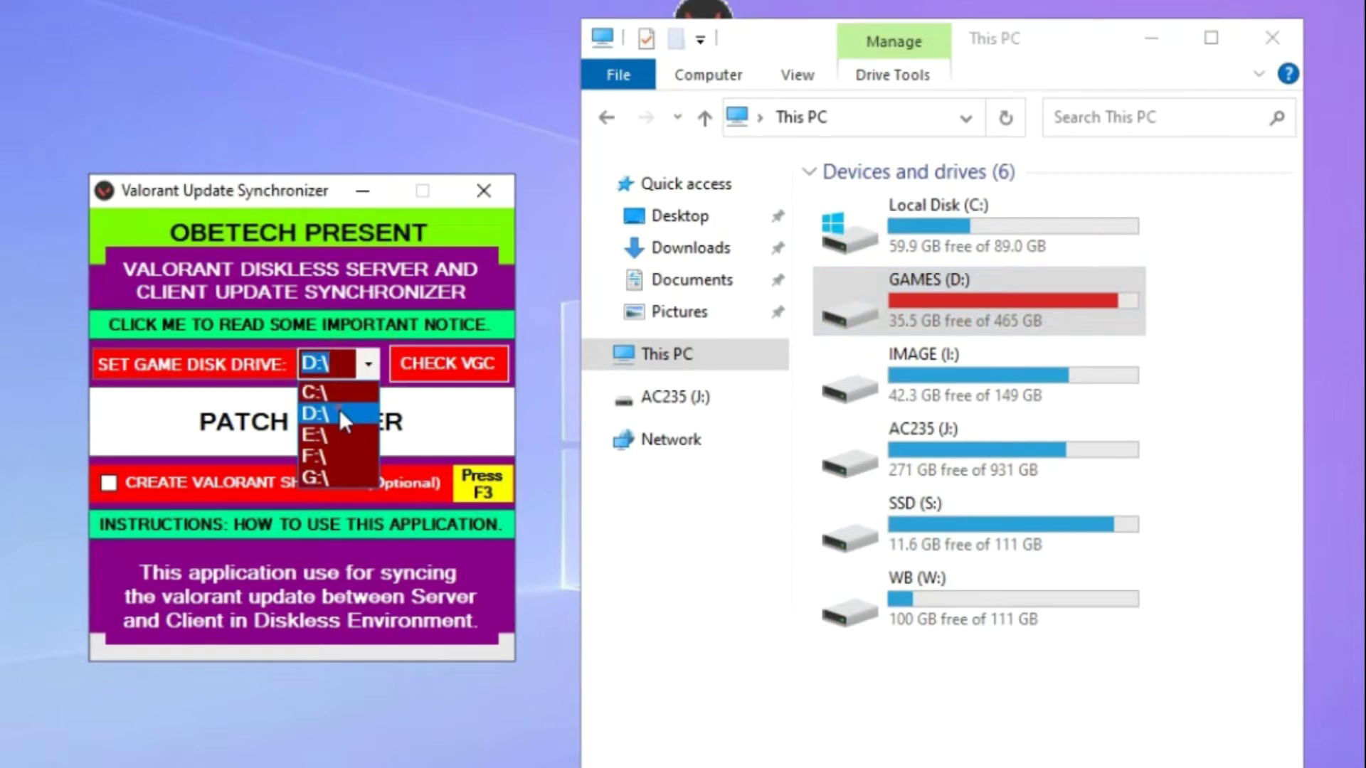
pyautogui.click(339, 408)
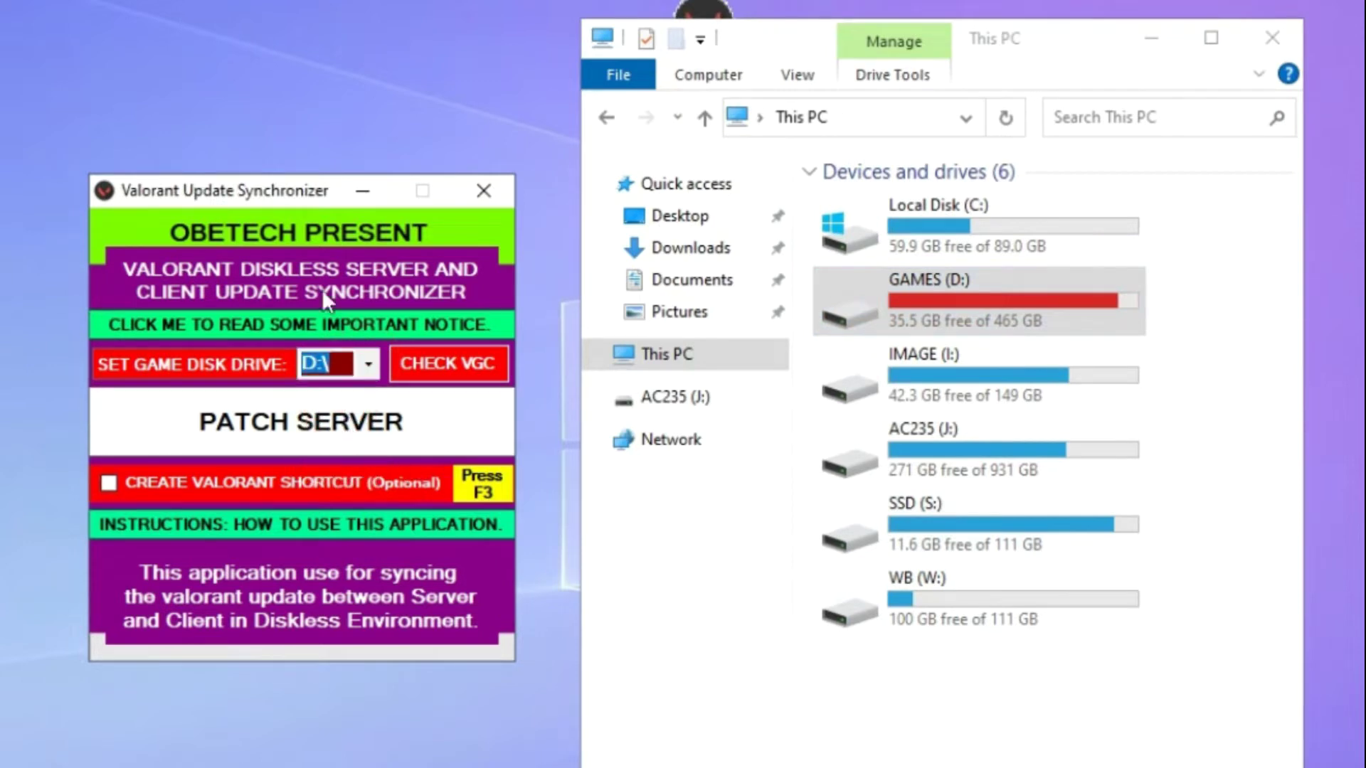
pyautogui.click(1152, 40)
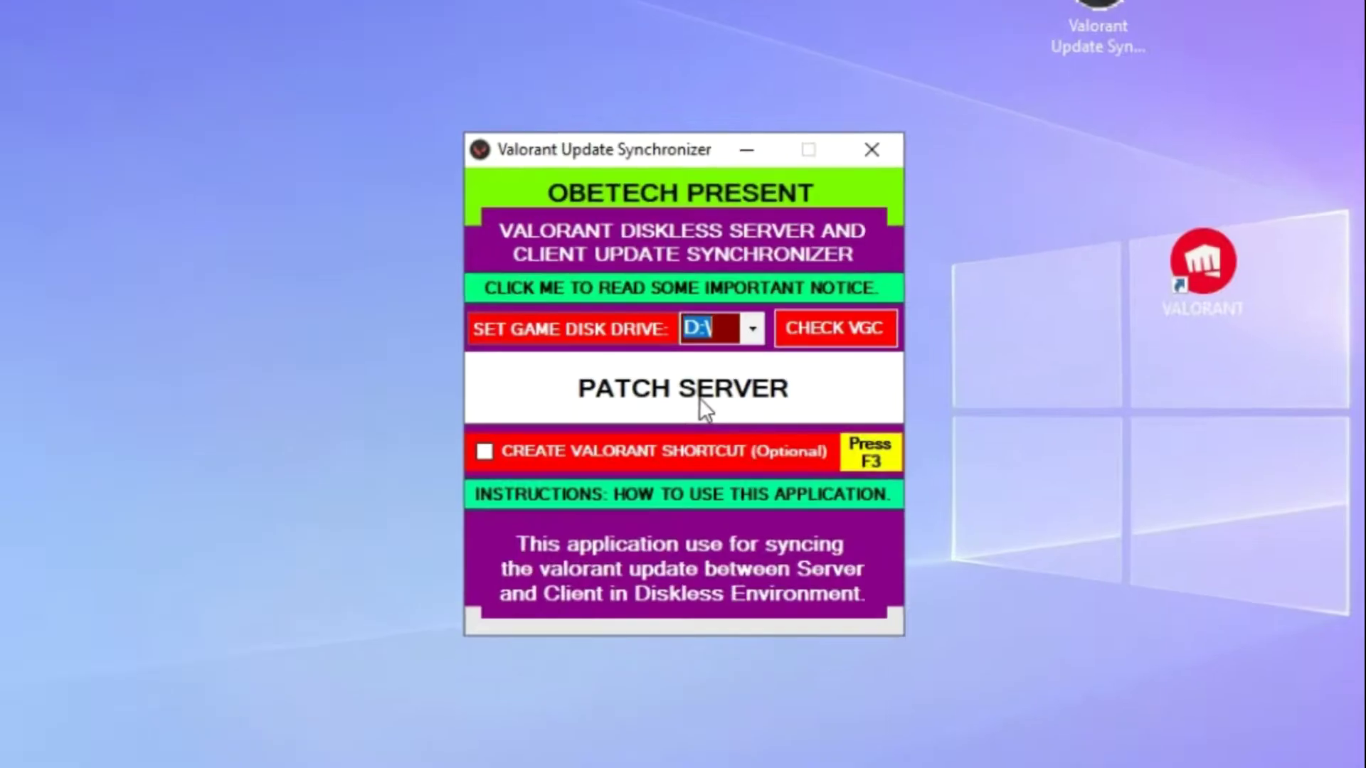
# Patch the server, accepting the restart notice, and restart the PC once patching completes.
pyautogui.click(699, 403)
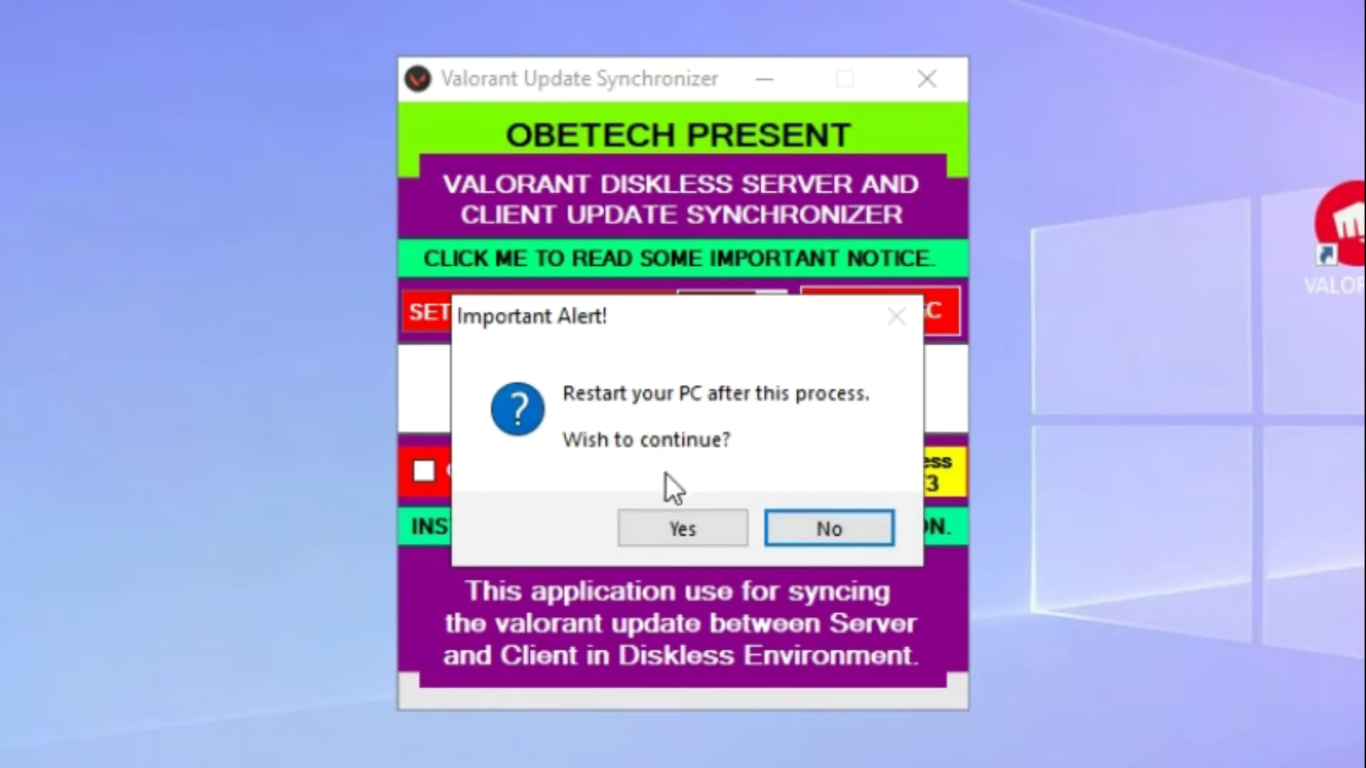
pyautogui.click(680, 534)
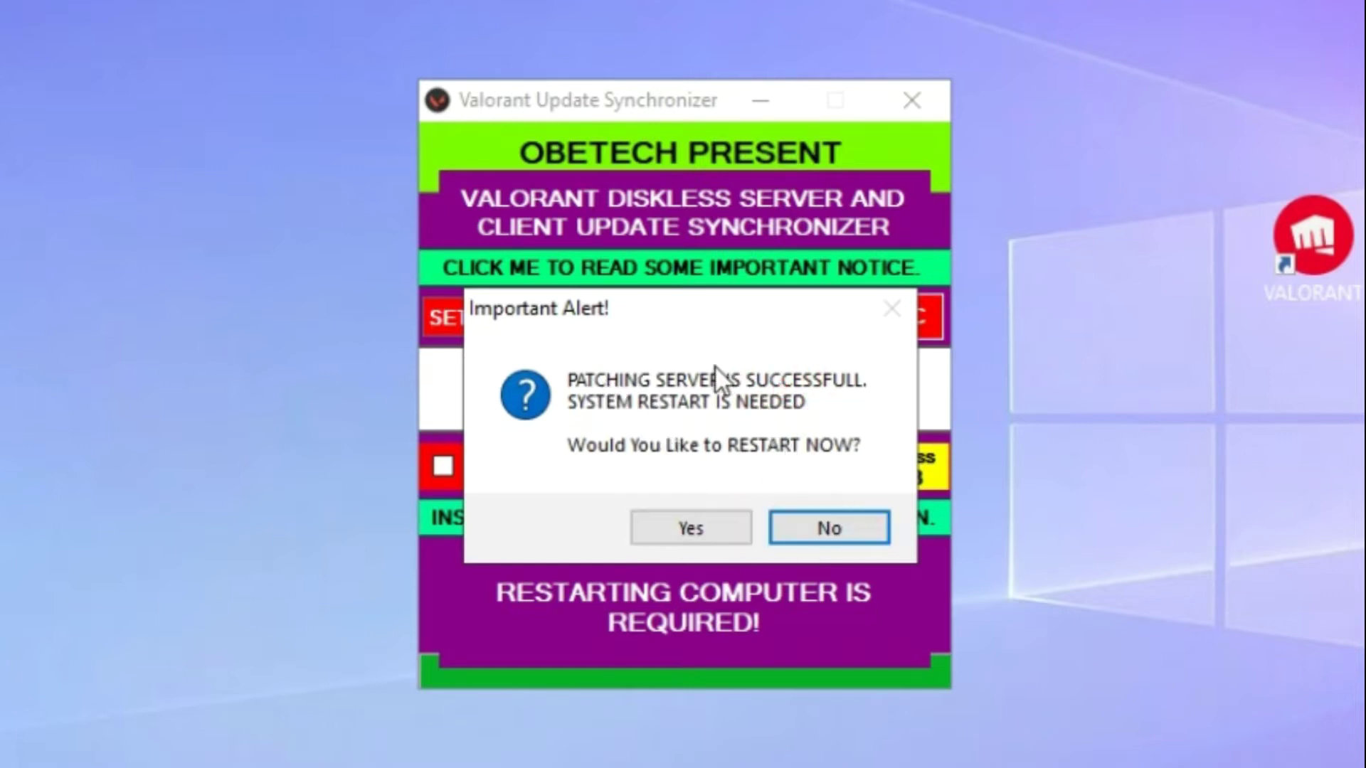
pyautogui.click(691, 530)
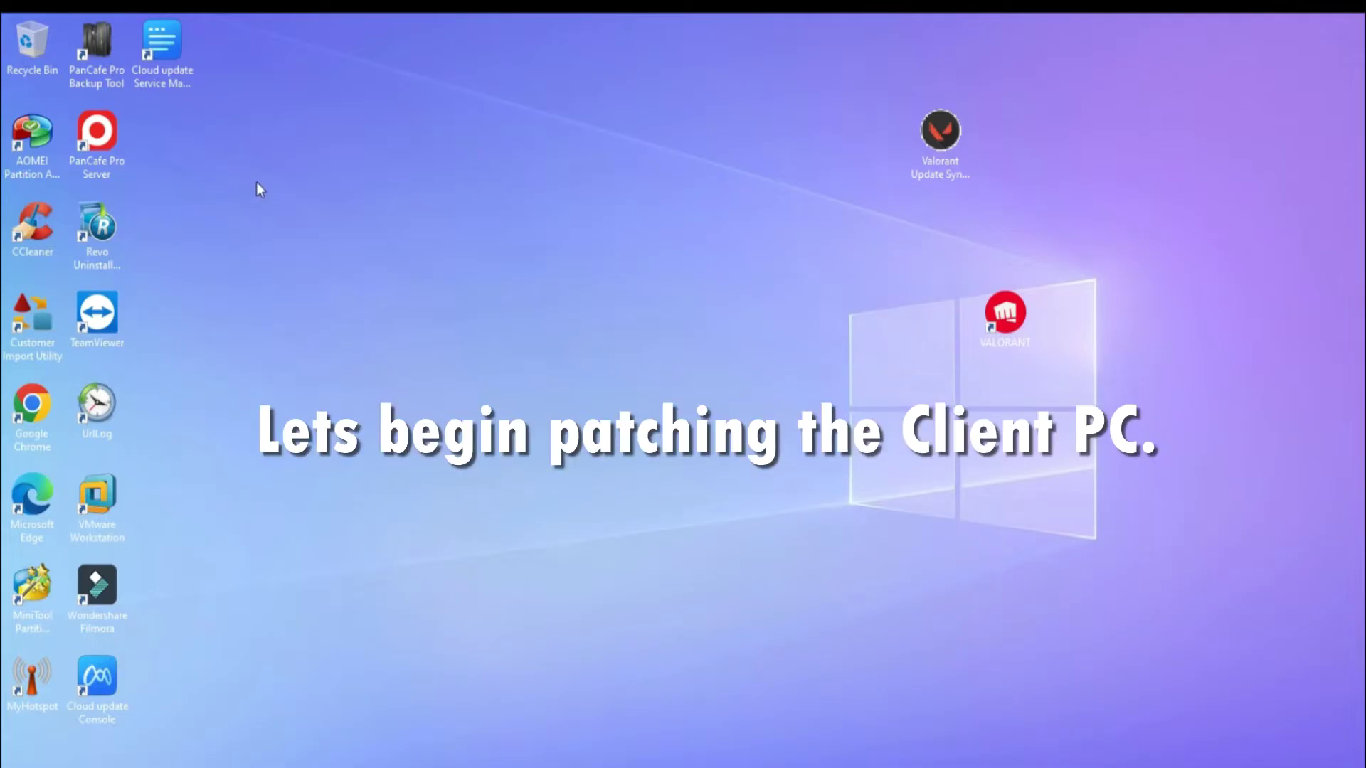
# Launch Cloud Update Console from the desktop and show its workstation list.
pyautogui.rightClick(96, 683)
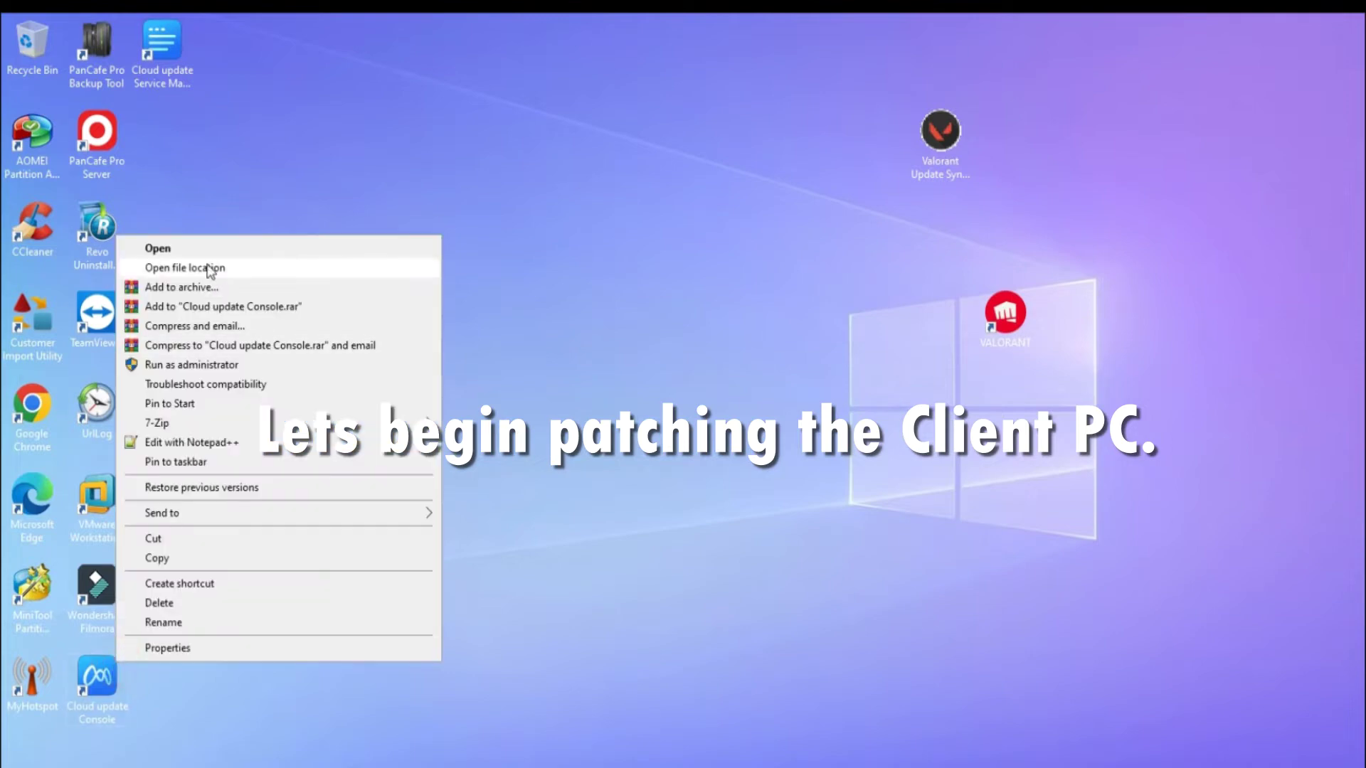
pyautogui.click(202, 252)
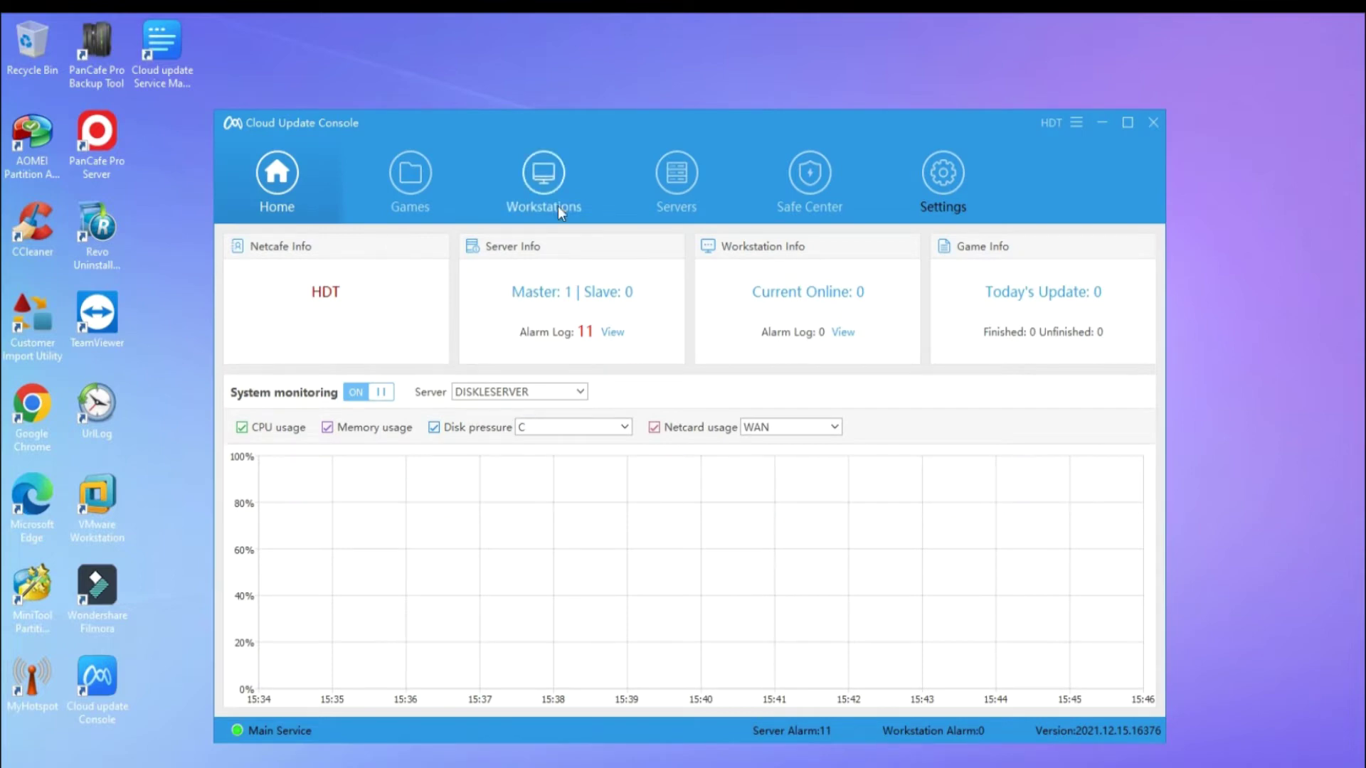
pyautogui.click(557, 184)
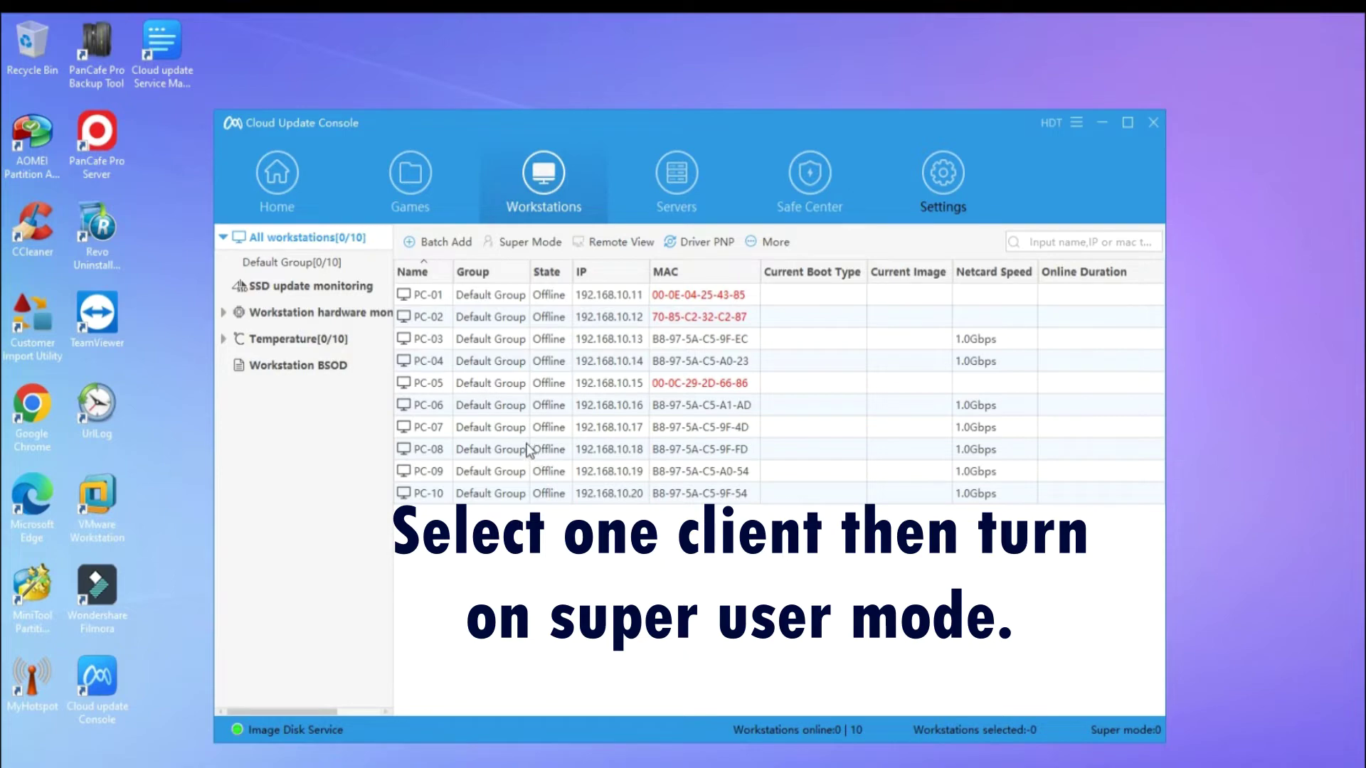
# Turn on super mode for workstation PC-07 with image Win10-21H2 and branch HDT.
pyautogui.click(509, 431)
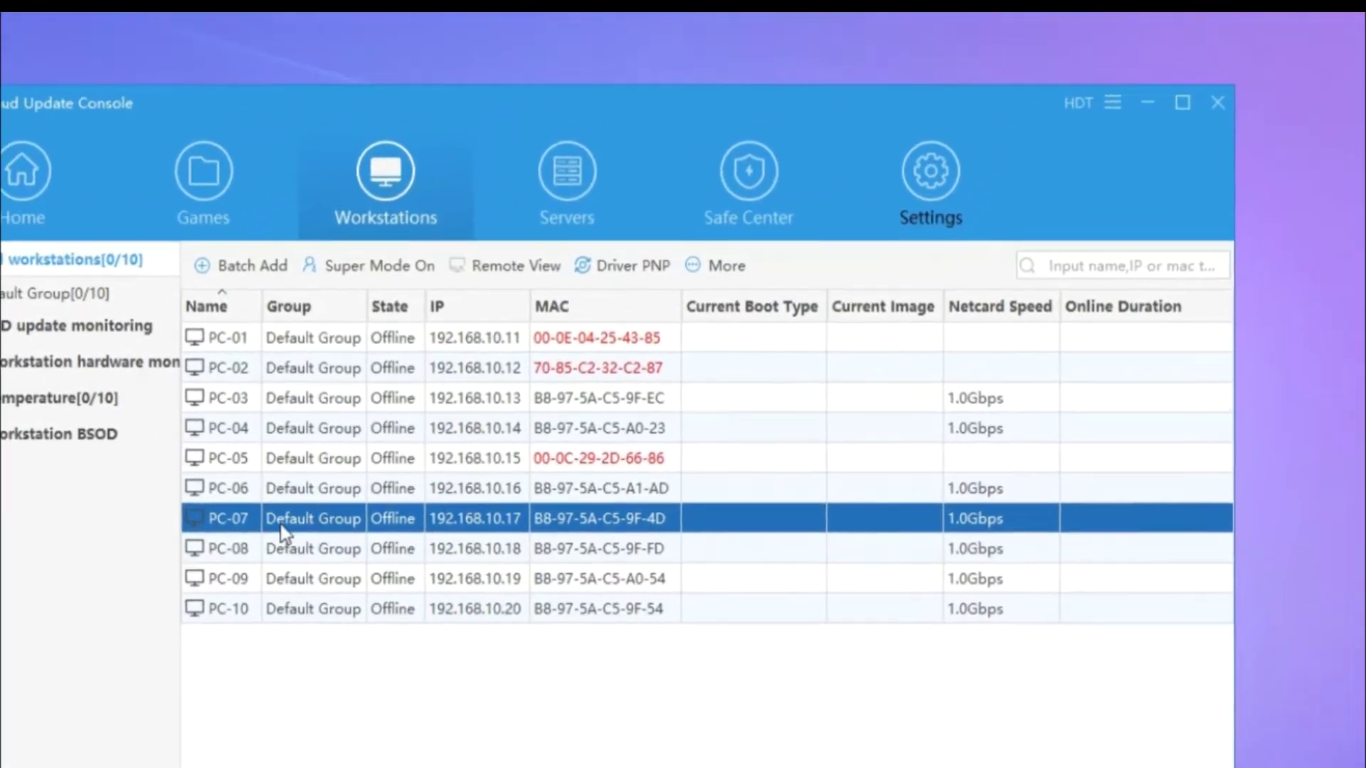
pyautogui.rightClick(403, 427)
pyautogui.click(490, 36)
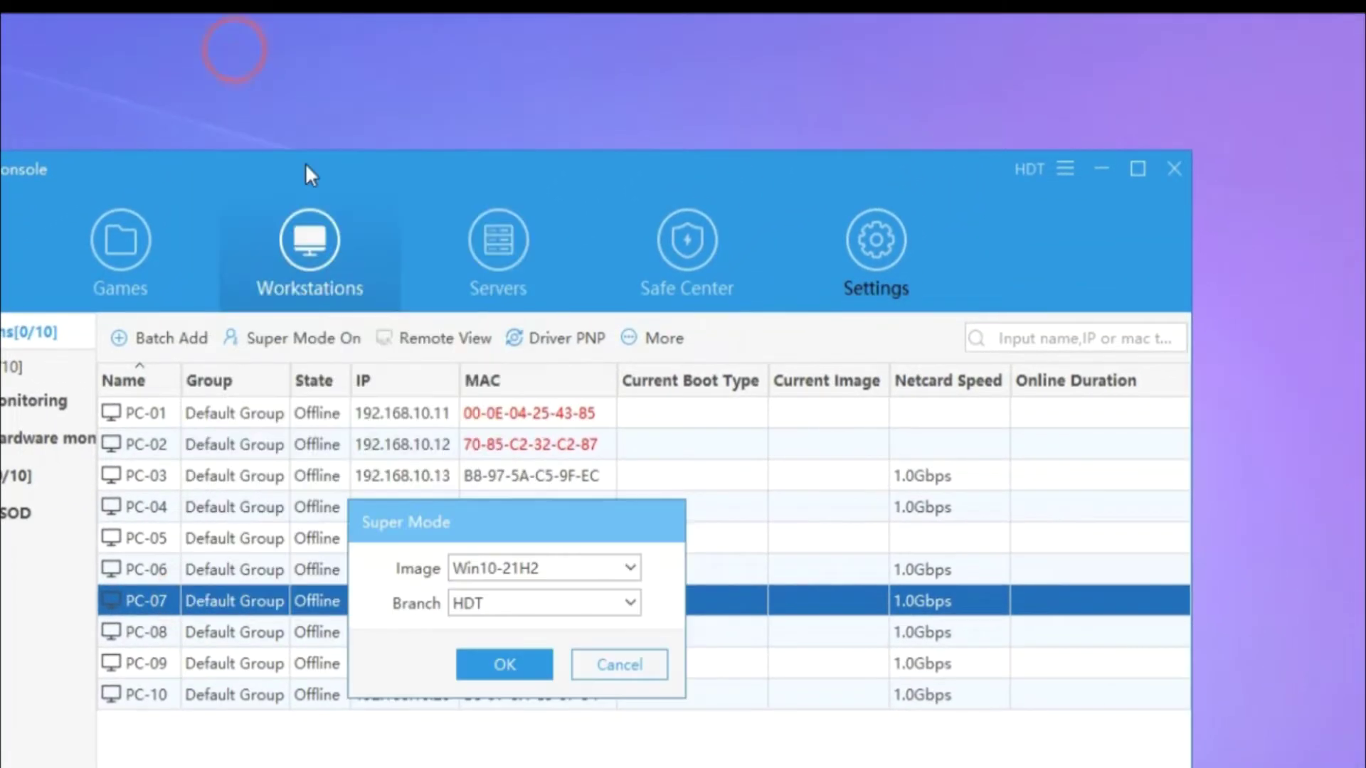
pyautogui.click(501, 669)
pyautogui.click(502, 629)
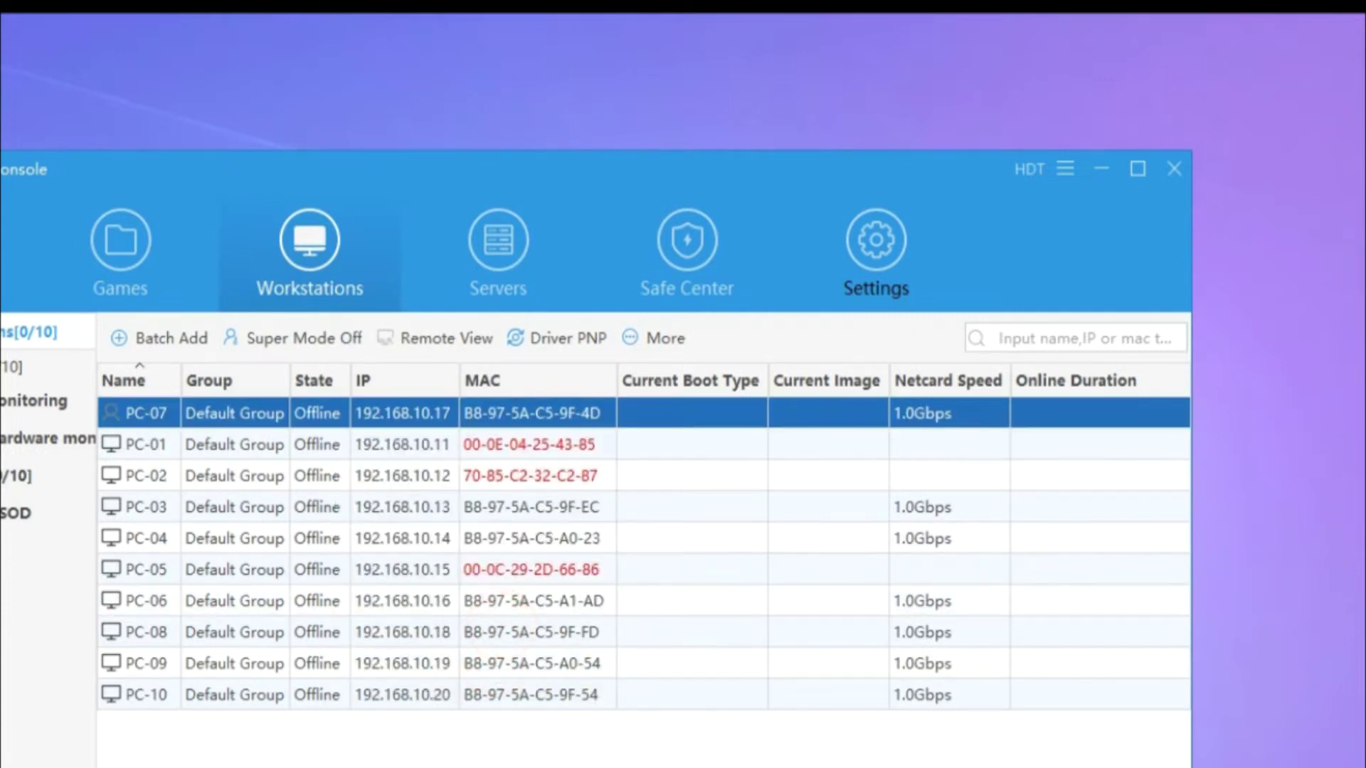
# Wake up workstation PC-07, check its terminal in PanCafe Pro, and minimize PanCafe Pro.
pyautogui.rightClick(244, 417)
pyautogui.click(274, 682)
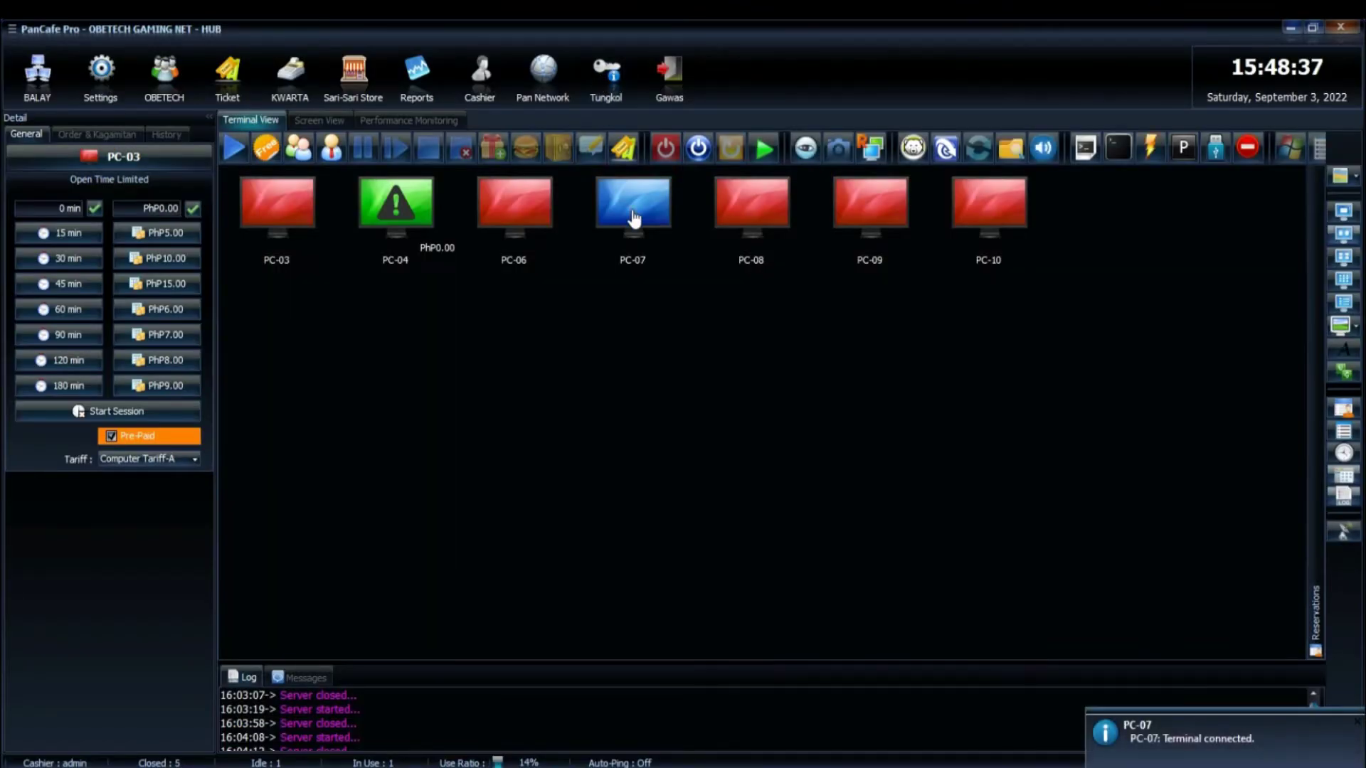
pyautogui.doubleClick(634, 218)
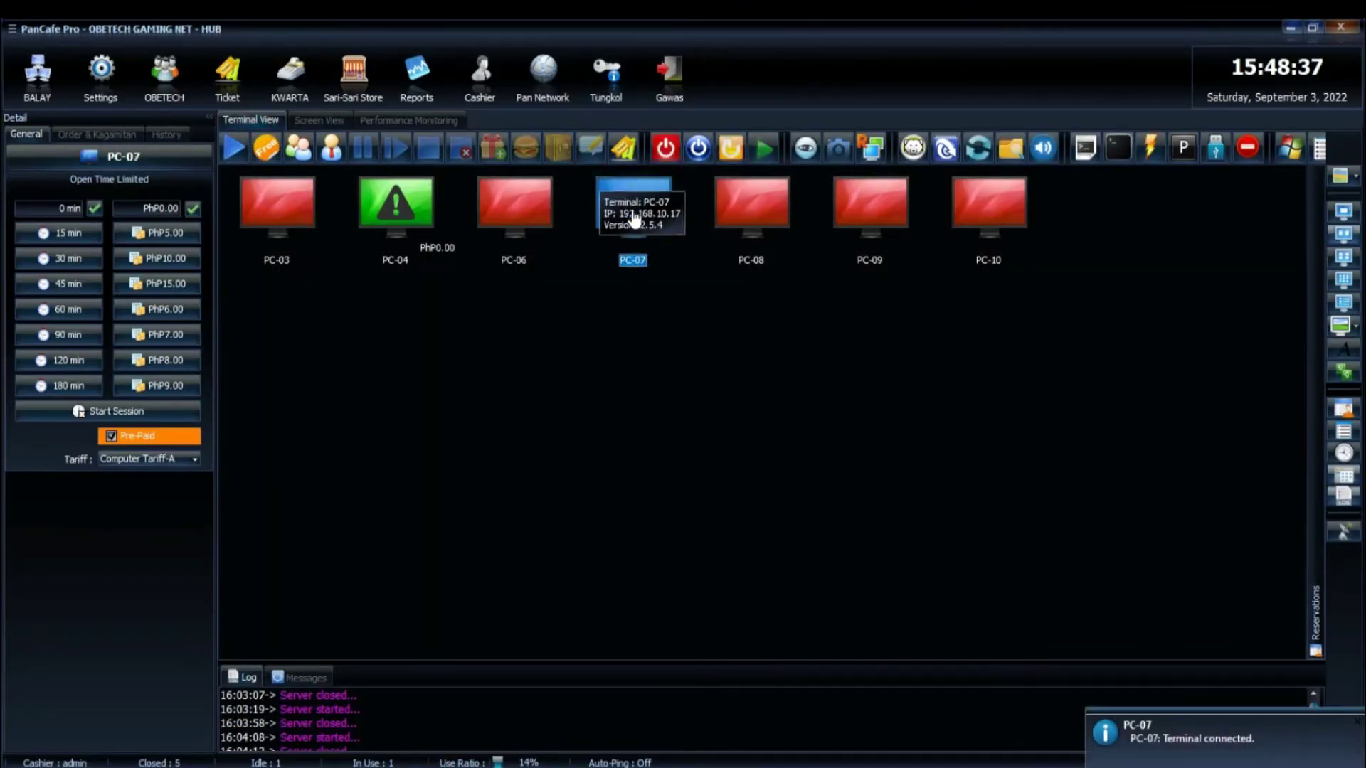
pyautogui.click(1292, 26)
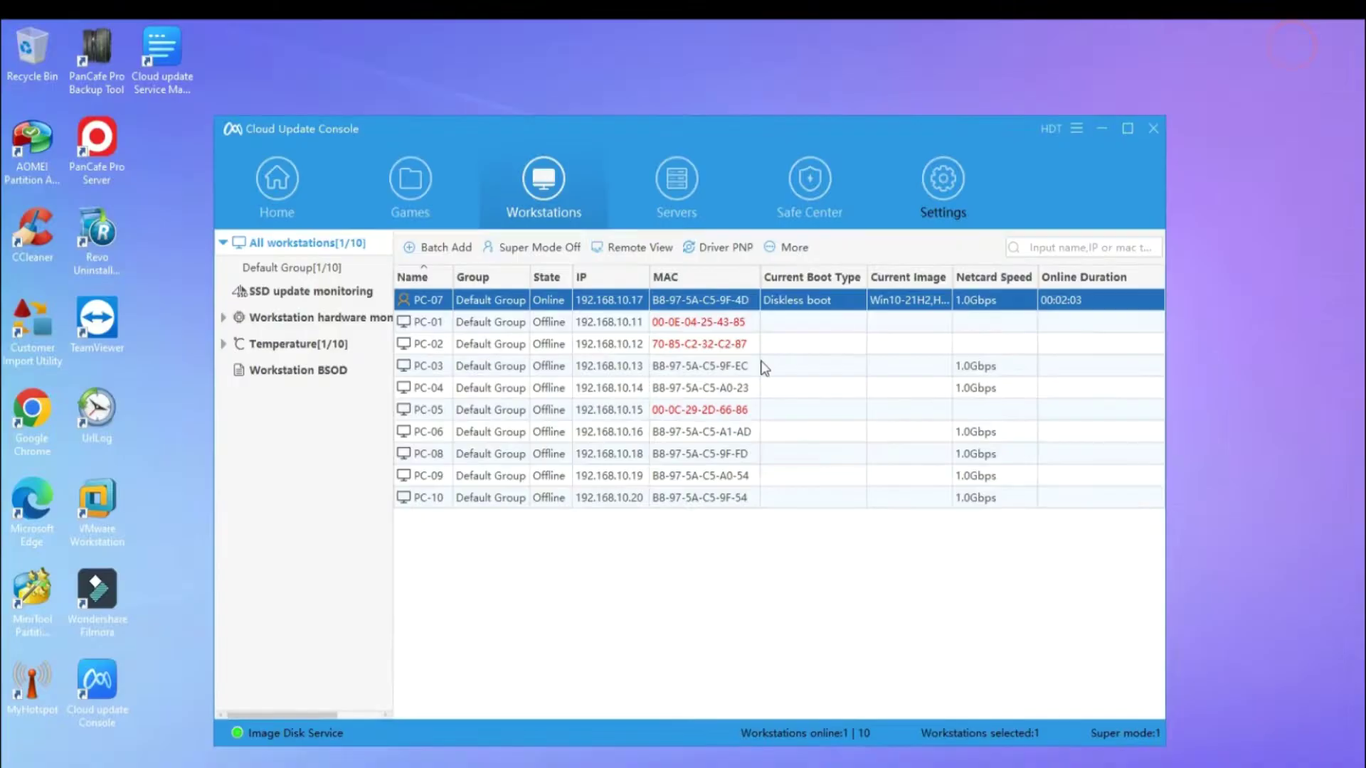
# Start a remote control session on PC-07 from the workstation list.
pyautogui.rightClick(527, 188)
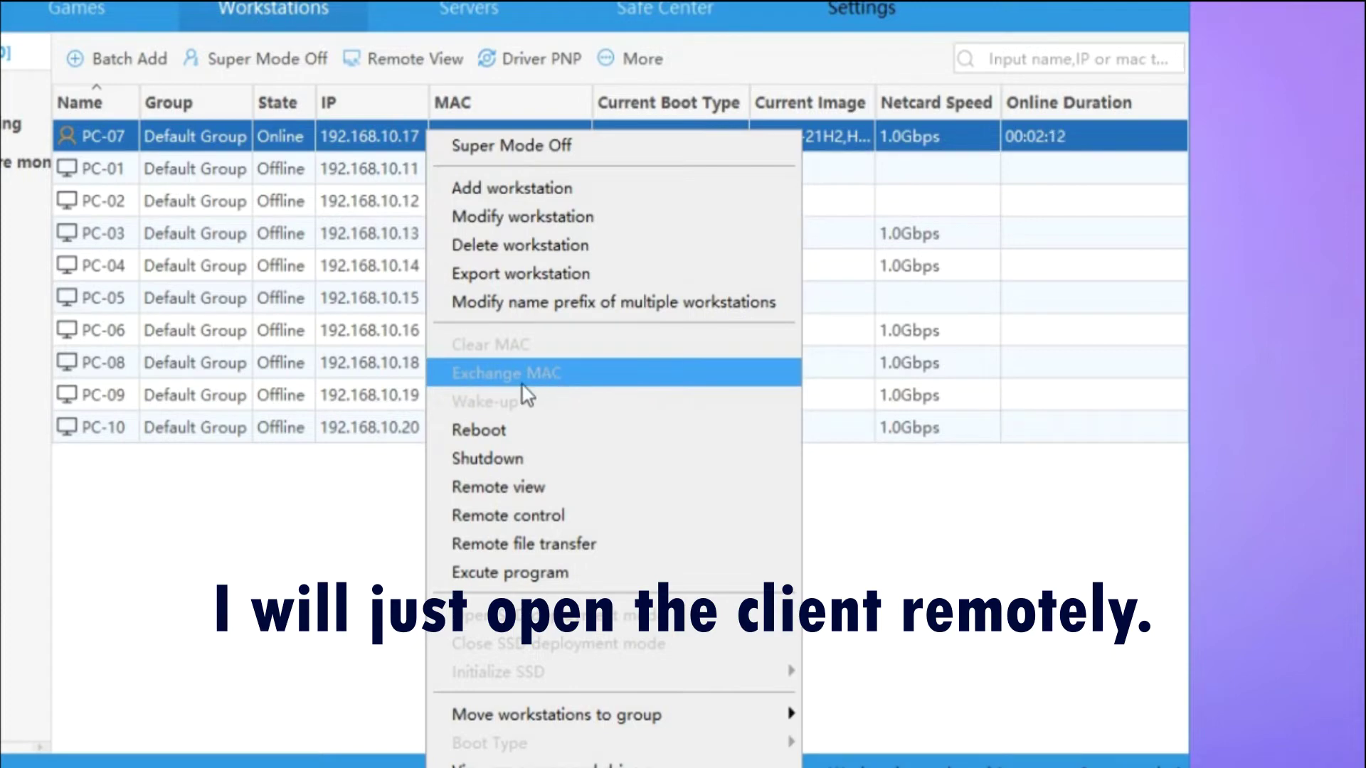
pyautogui.click(514, 515)
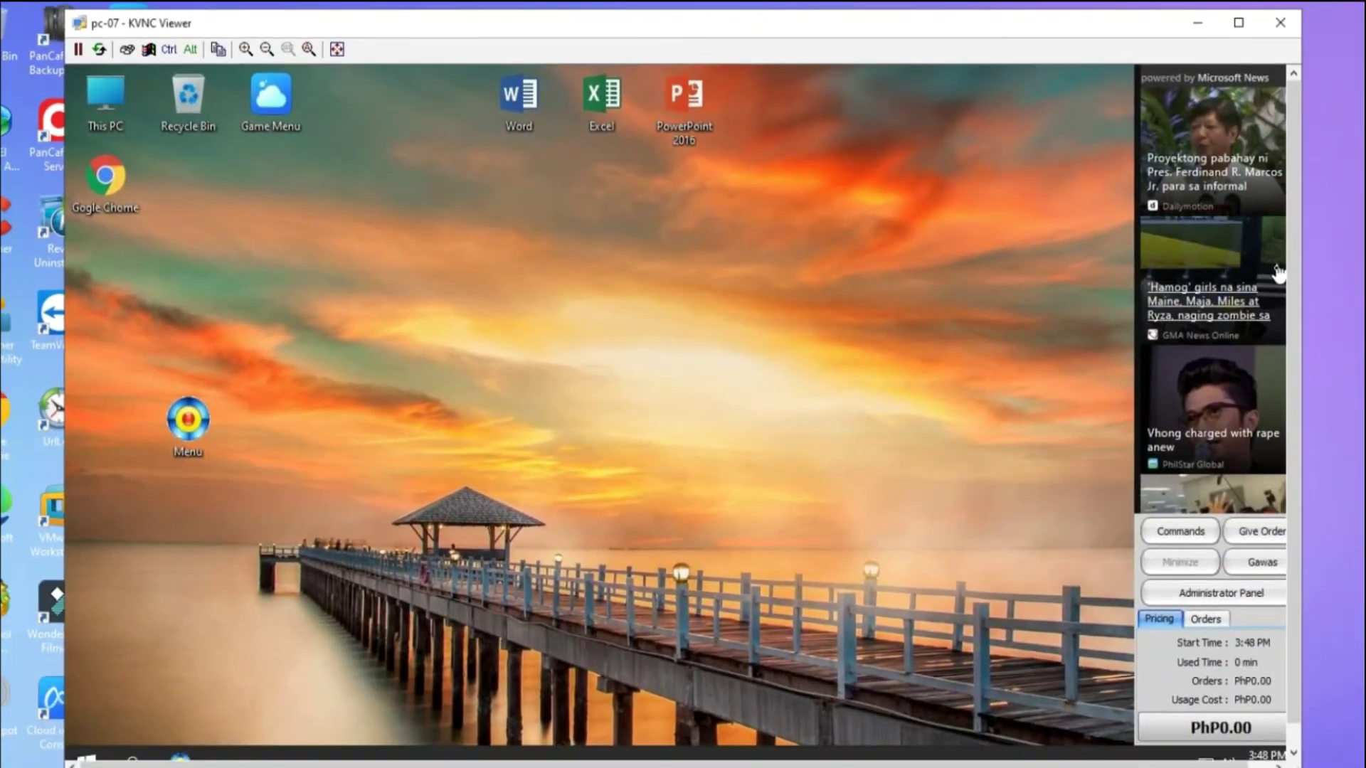
pyautogui.moveTo(1296, 300)
pyautogui.mouseDown()
pyautogui.moveTo(1292, 348)
pyautogui.moveTo(1297, 294)
pyautogui.mouseUp()
# Open This PC on the remote desktop of PC-07 and go into the GAMES (D:) drive.
pyautogui.rightClick(267, 255)
pyautogui.click(309, 320)
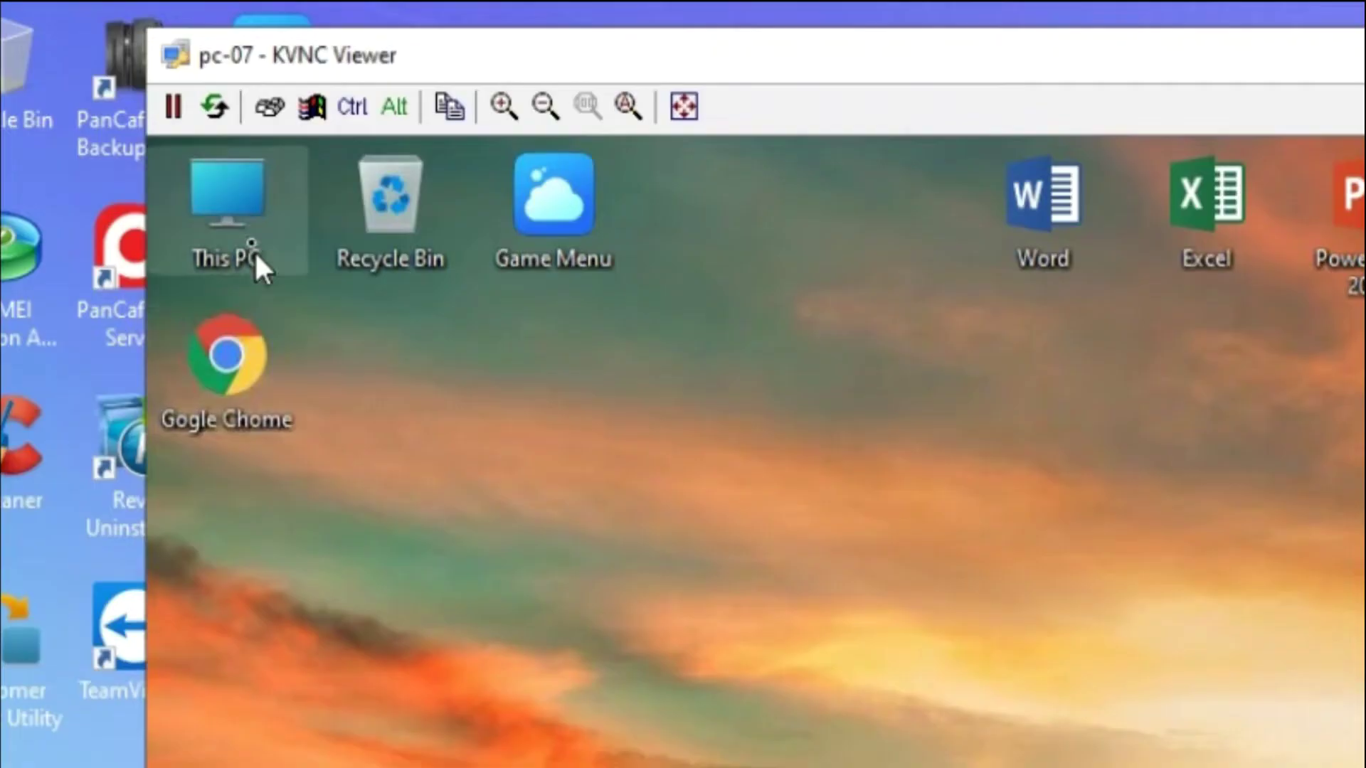
pyautogui.rightClick(139, 122)
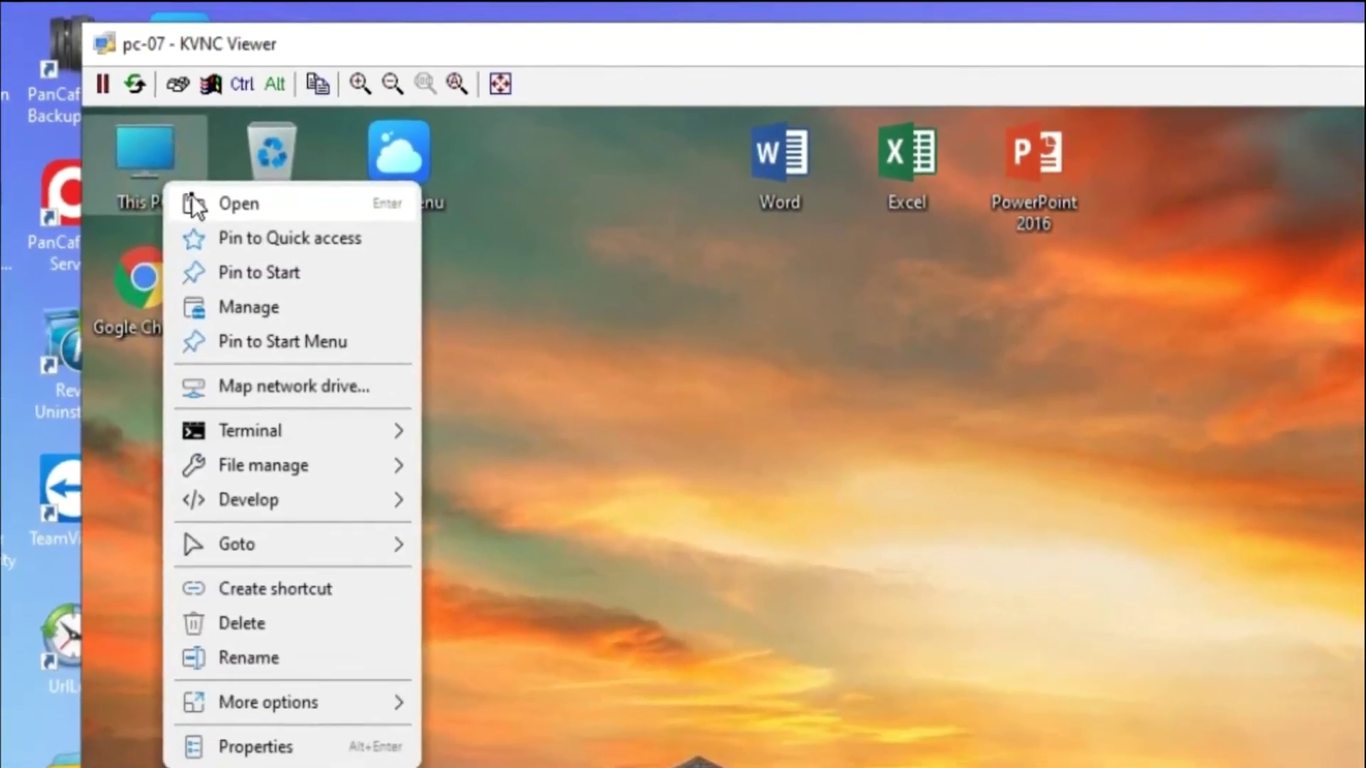
pyautogui.click(143, 122)
pyautogui.doubleClick(150, 174)
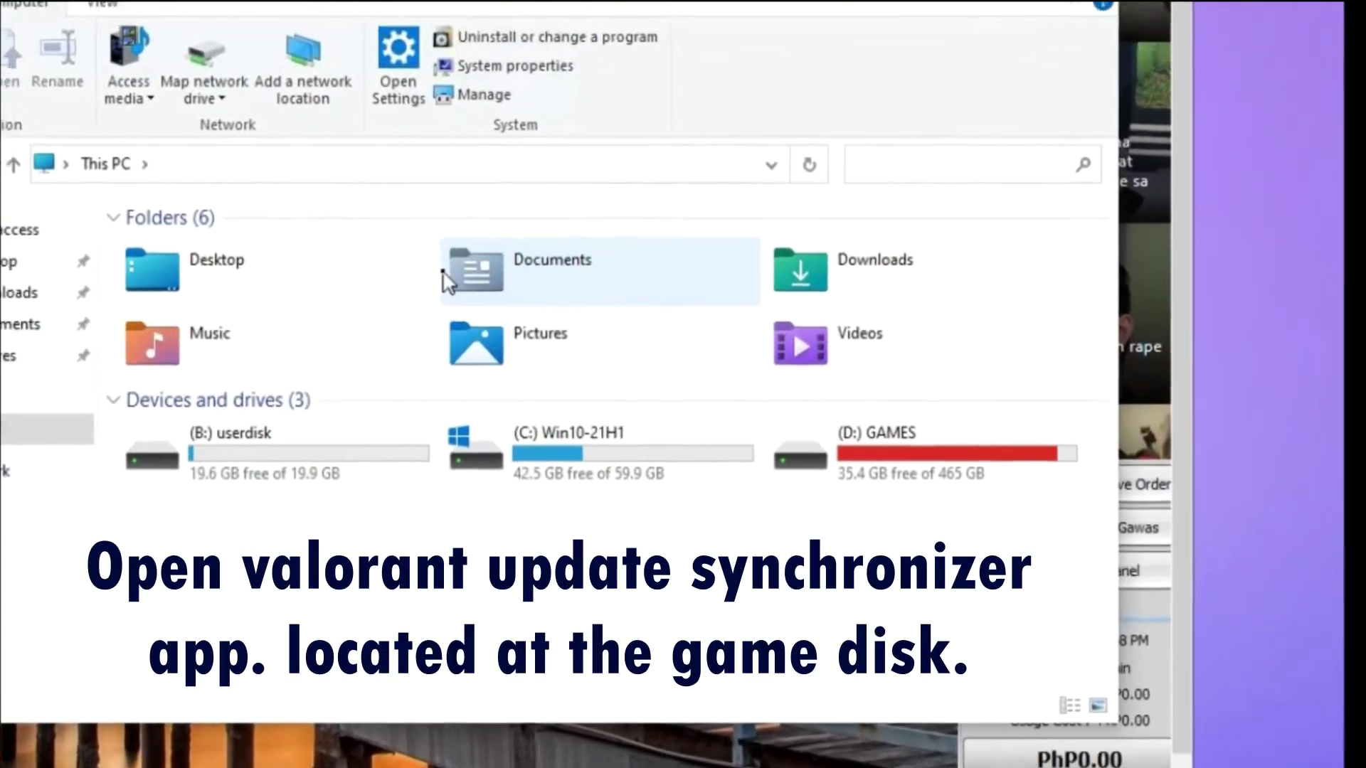
pyautogui.rightClick(911, 448)
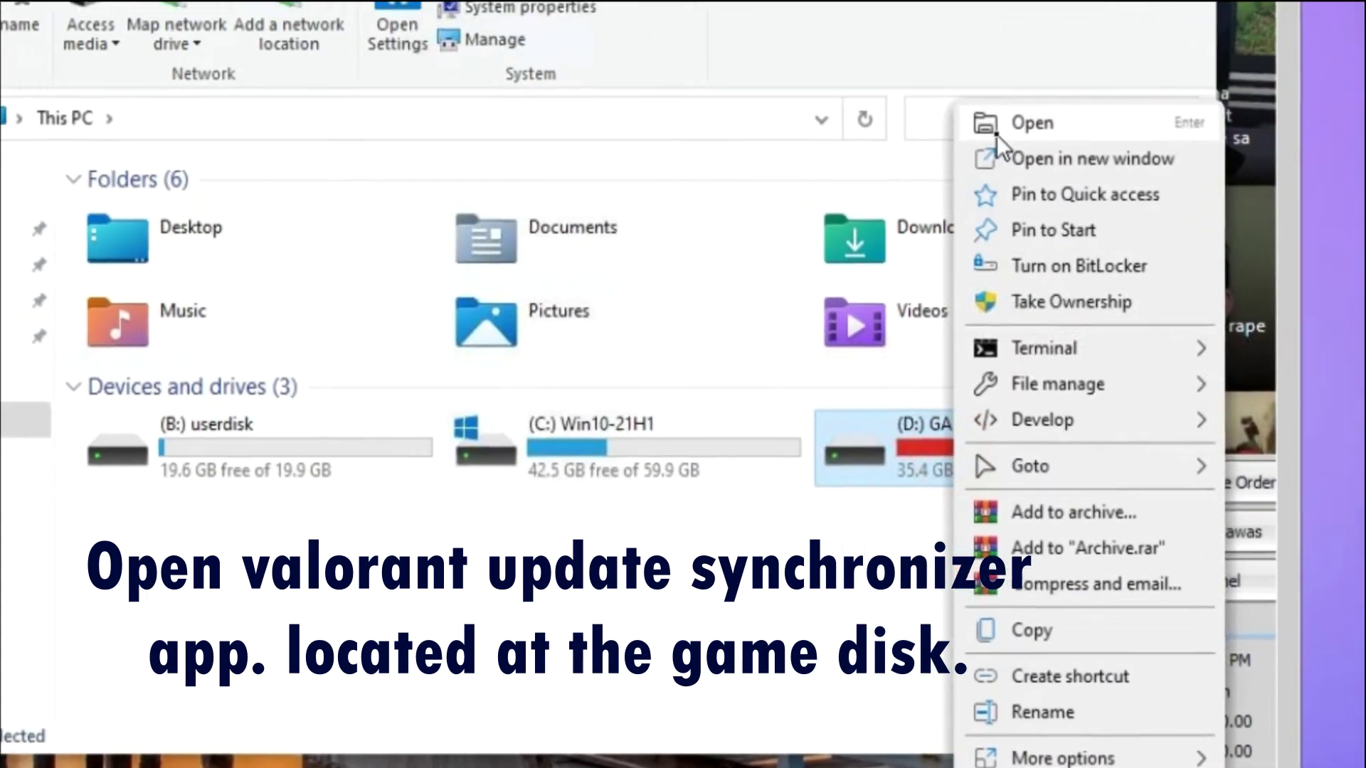
pyautogui.click(932, 86)
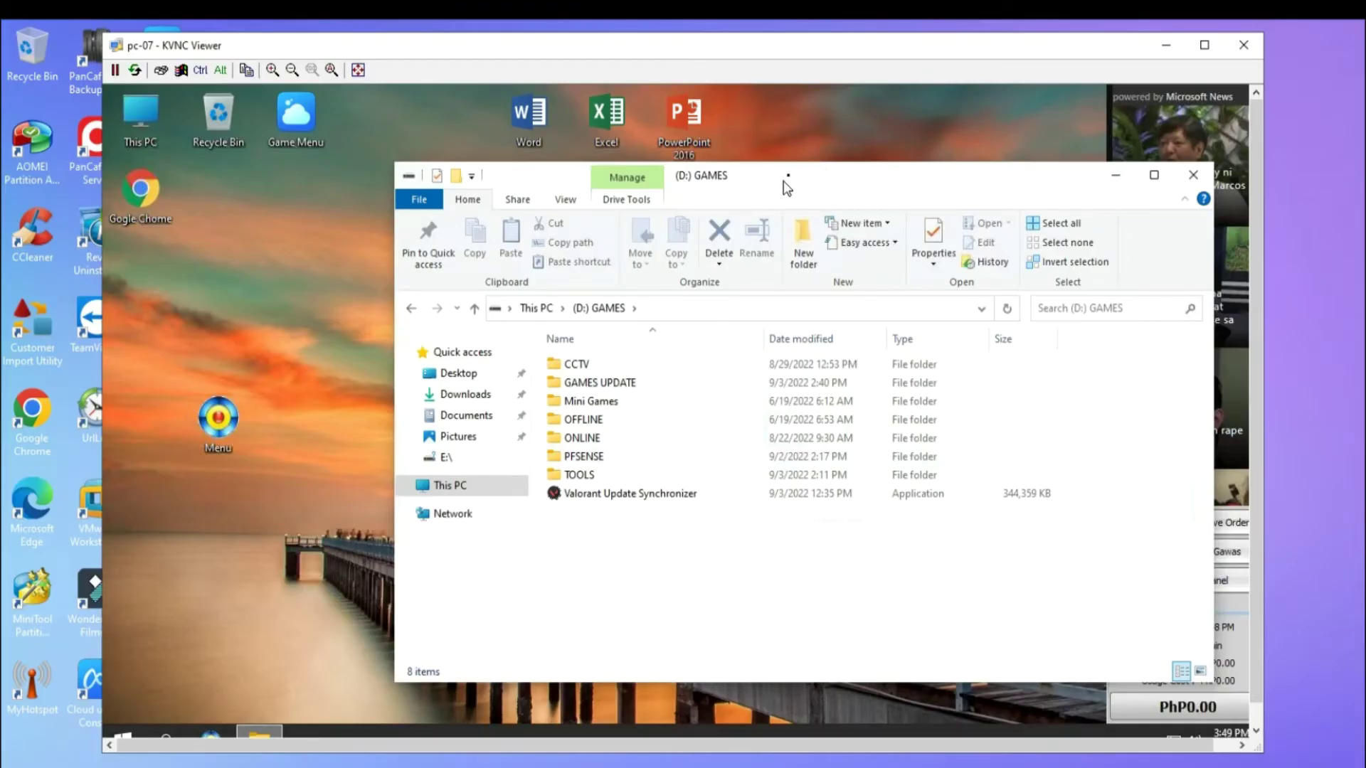
# Launch Valorant Update Synchronizer from the GAMES (D:) drive on PC-07.
pyautogui.moveTo(787, 178); pyautogui.dragTo(672, 187)
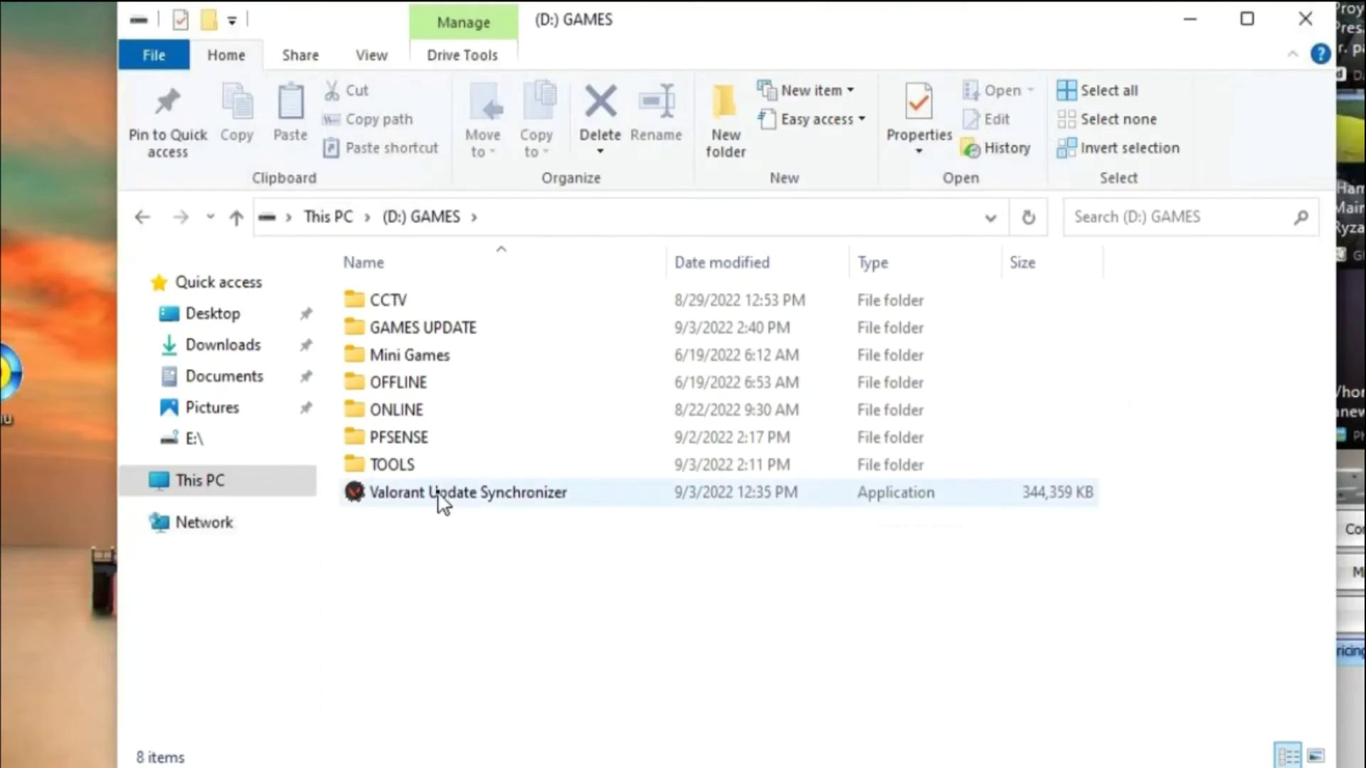
pyautogui.click(517, 497)
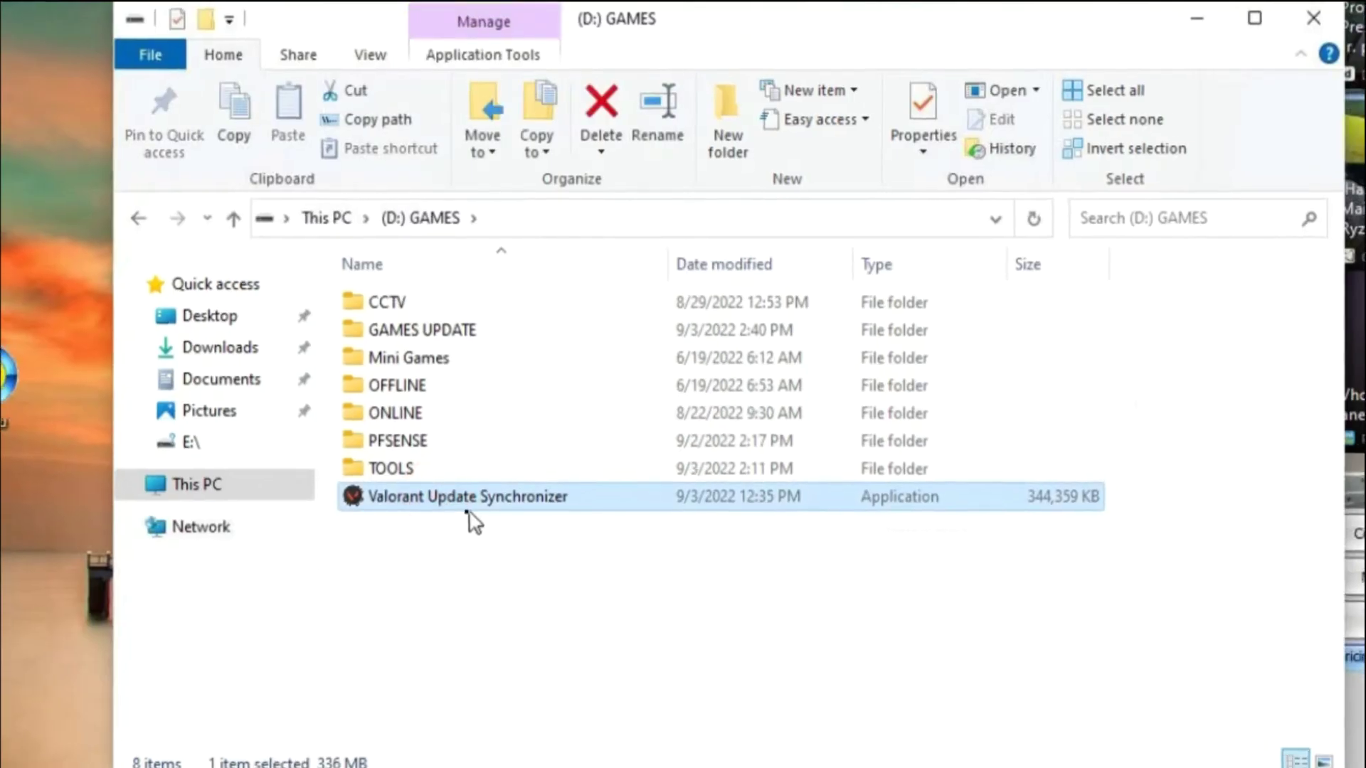
pyautogui.rightClick(440, 500)
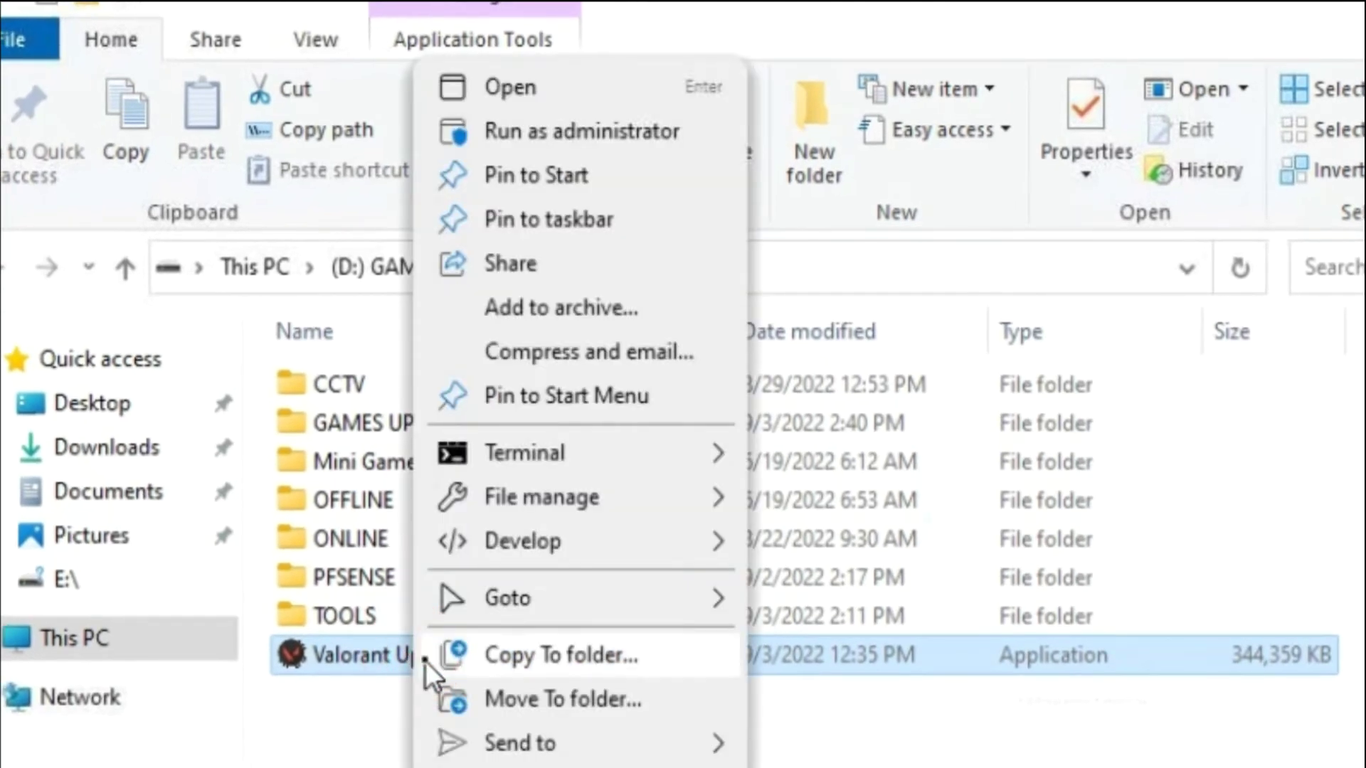
pyautogui.rightClick(300, 659)
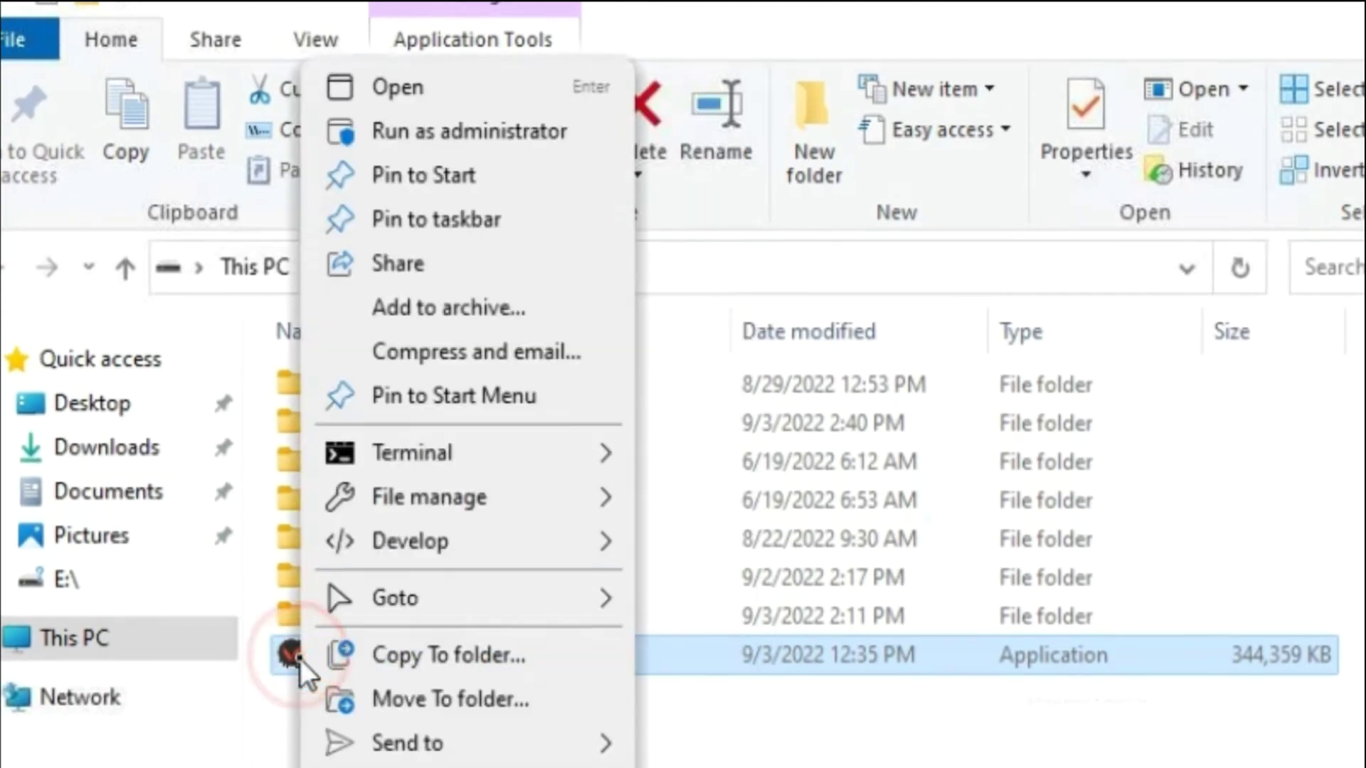
pyautogui.click(377, 91)
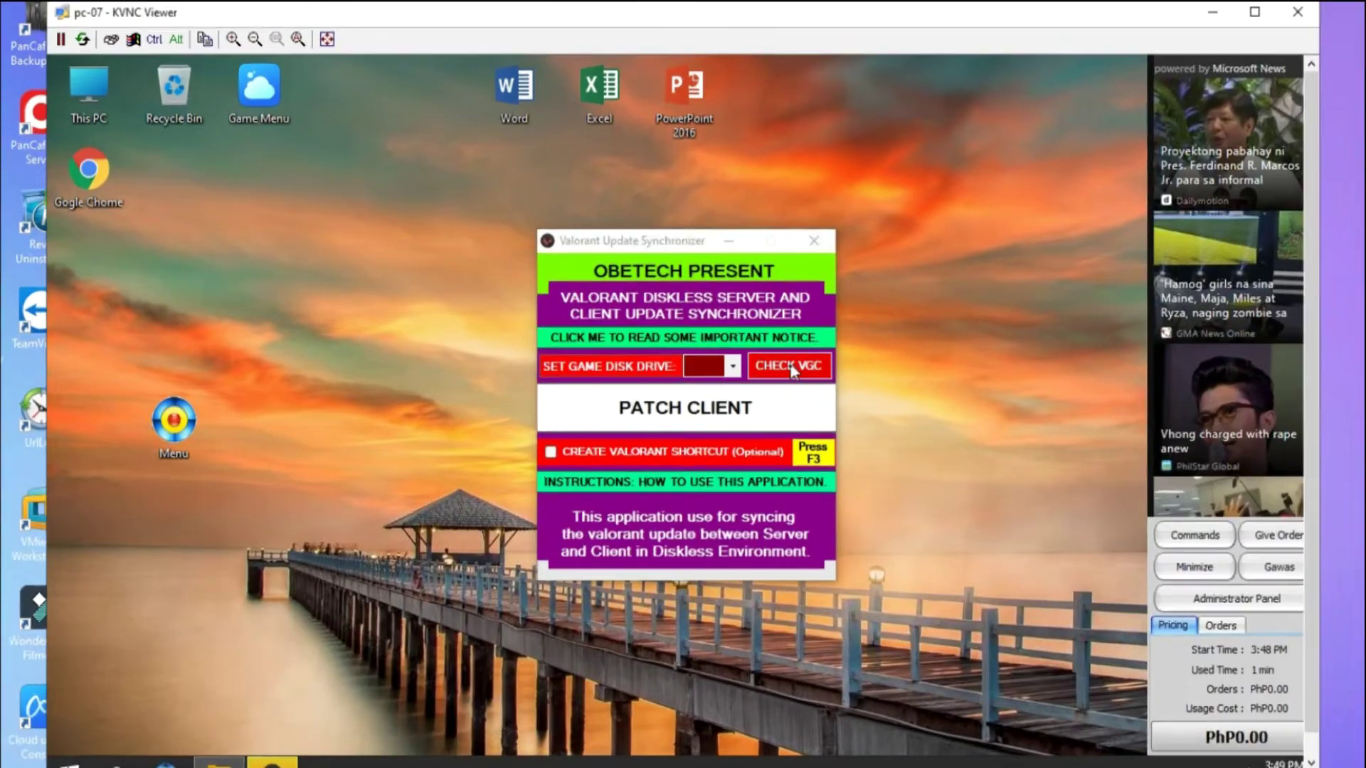
# Check the VGC status of the client in Valorant Update Synchronizer and dismiss the result message.
pyautogui.click(779, 368)
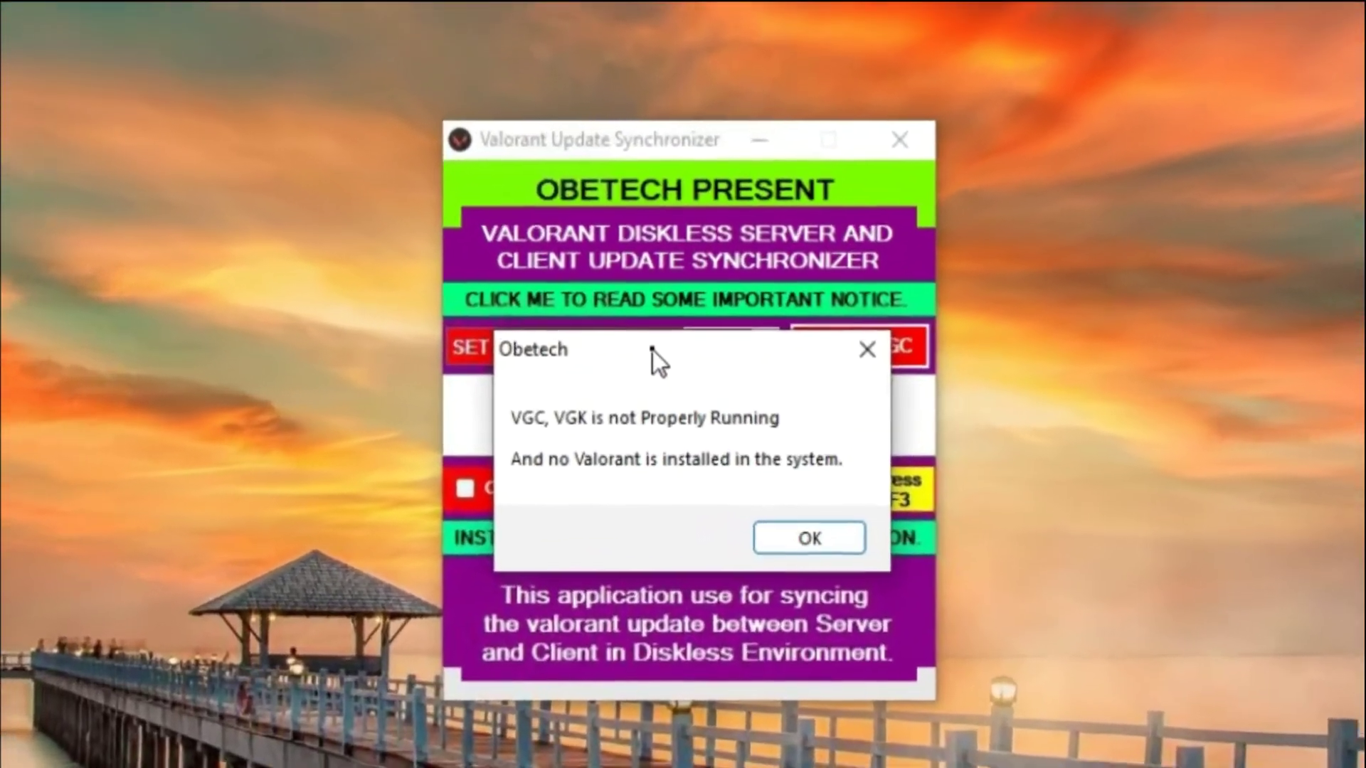
pyautogui.moveTo(652, 350); pyautogui.dragTo(774, 377)
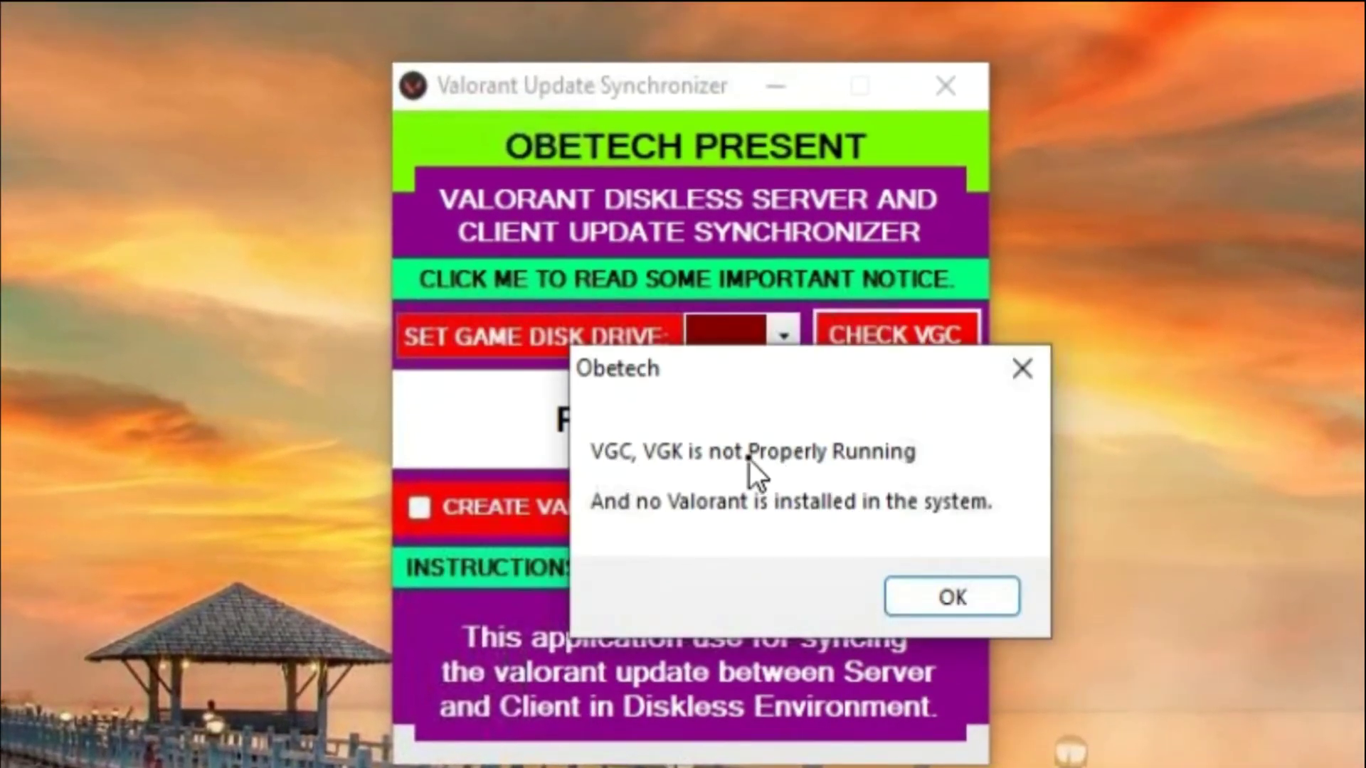
pyautogui.click(831, 519)
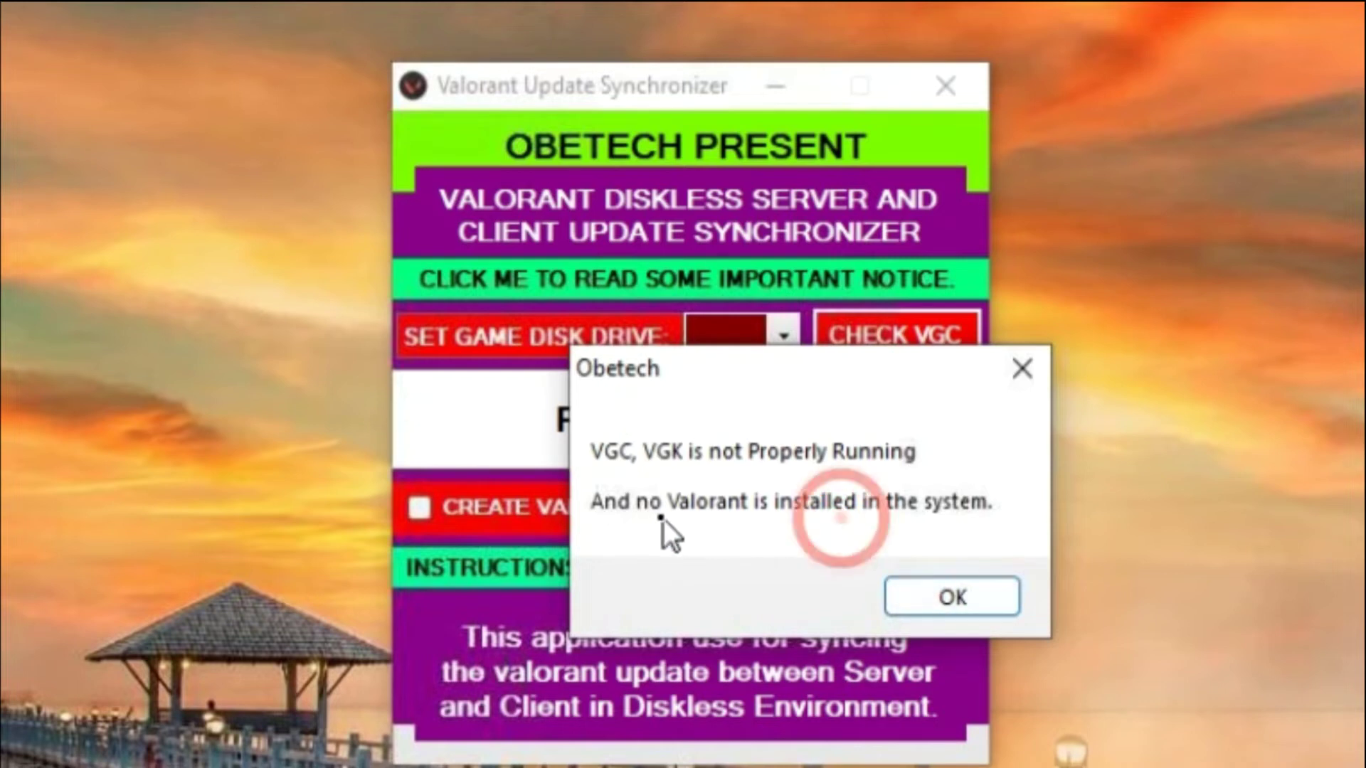
pyautogui.click(658, 517)
pyautogui.click(951, 598)
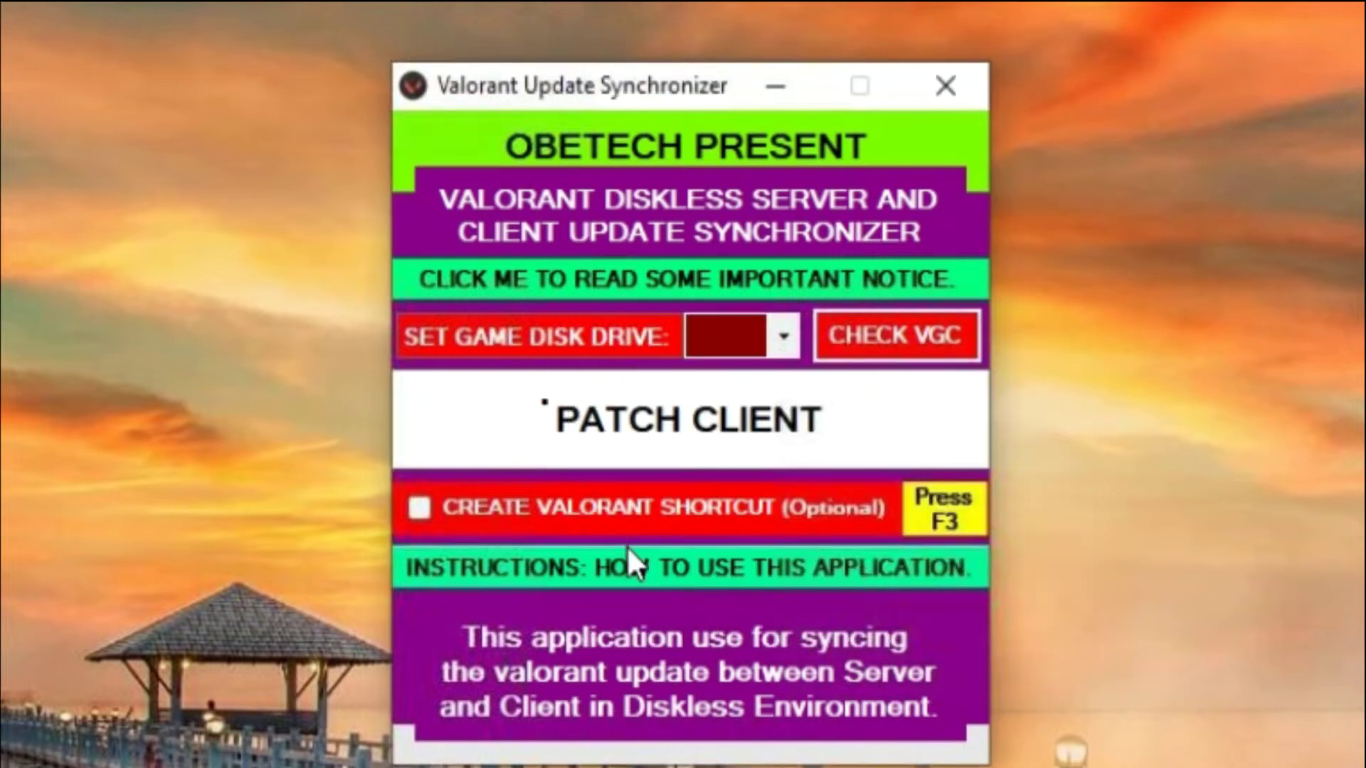
# Try to patch the client with no game disk drive selected, agreeing to continue, and dismiss the alert.
pyautogui.click(578, 78)
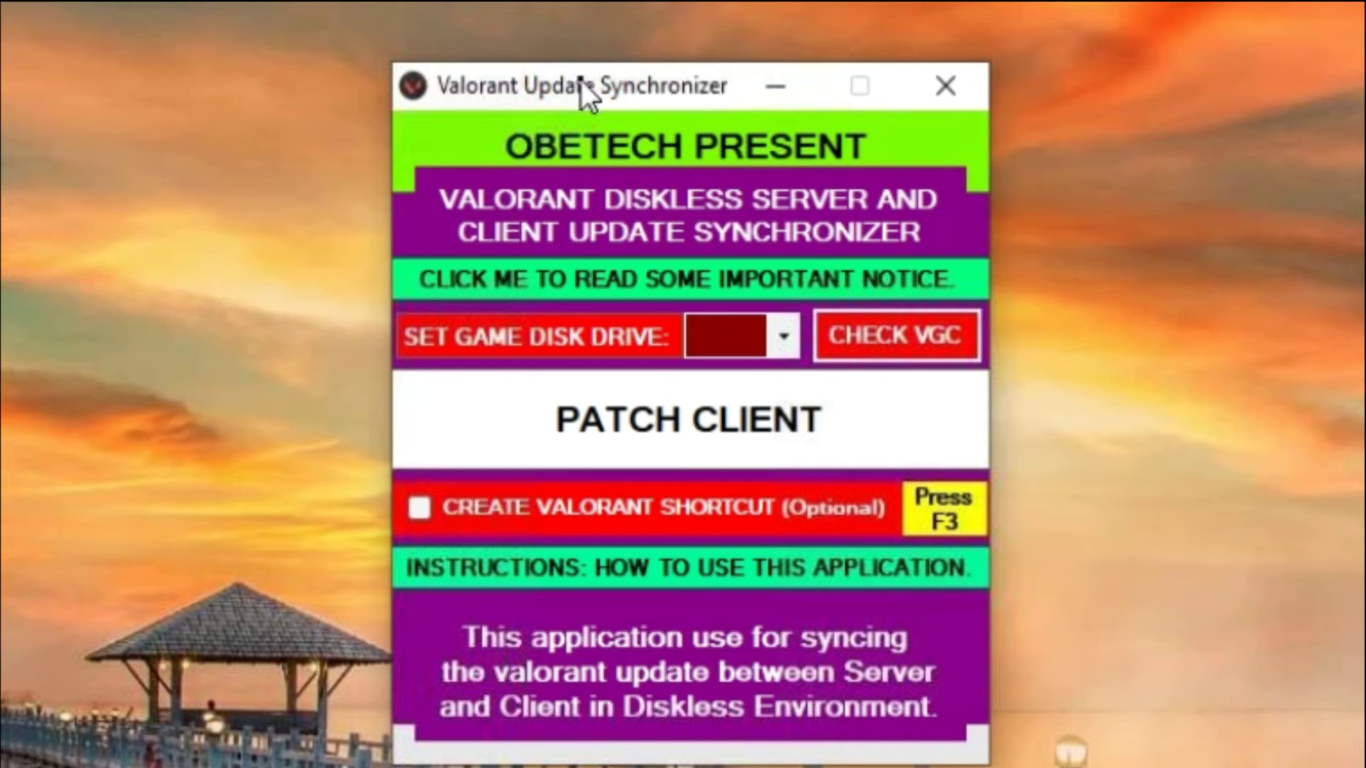
pyautogui.click(588, 340)
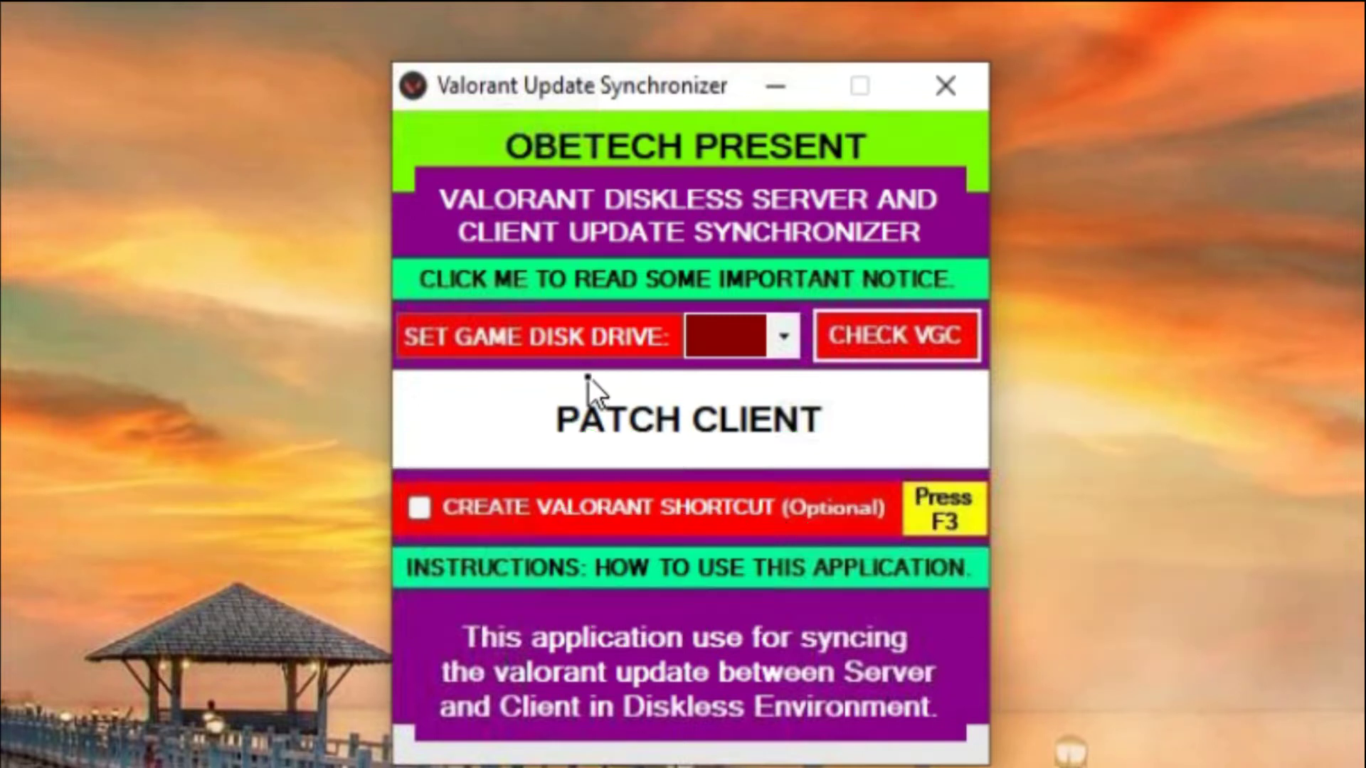
pyautogui.click(900, 420)
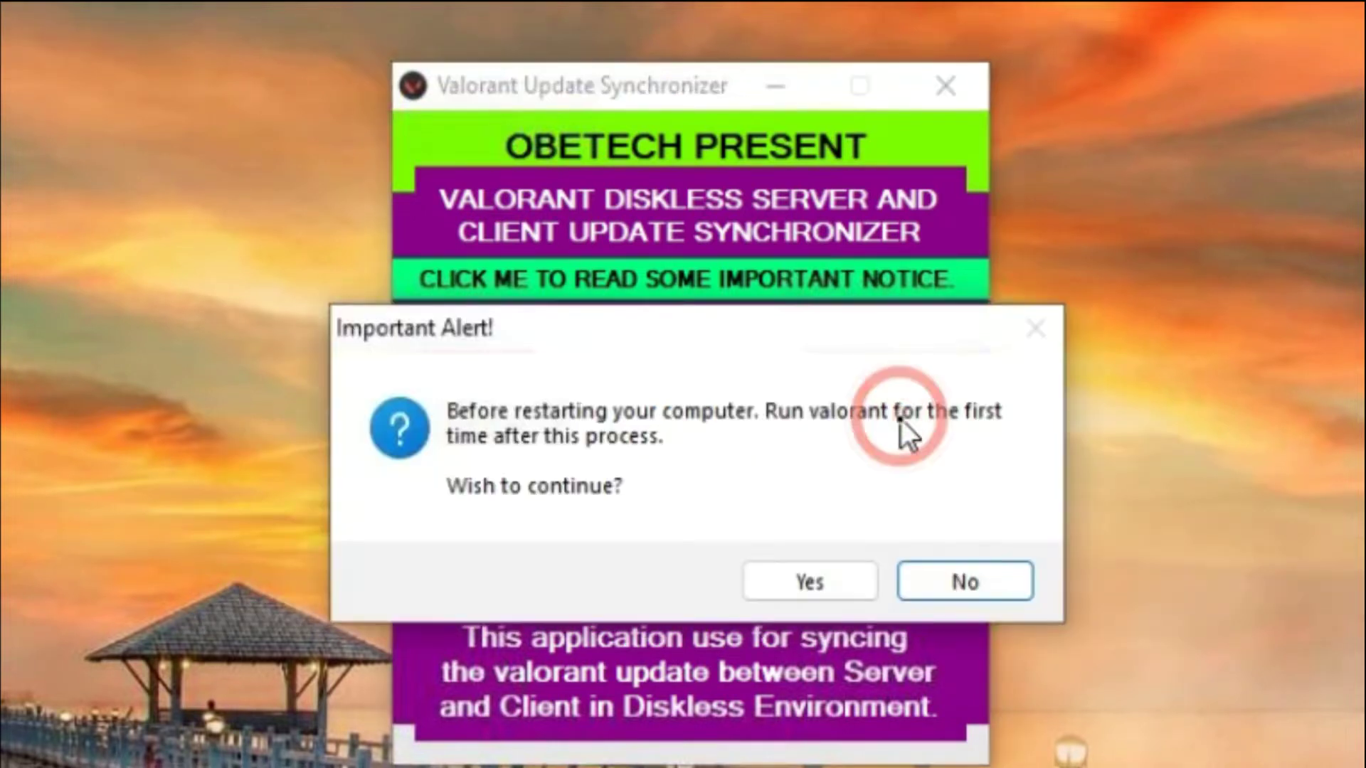
pyautogui.moveTo(714, 326); pyautogui.dragTo(927, 331)
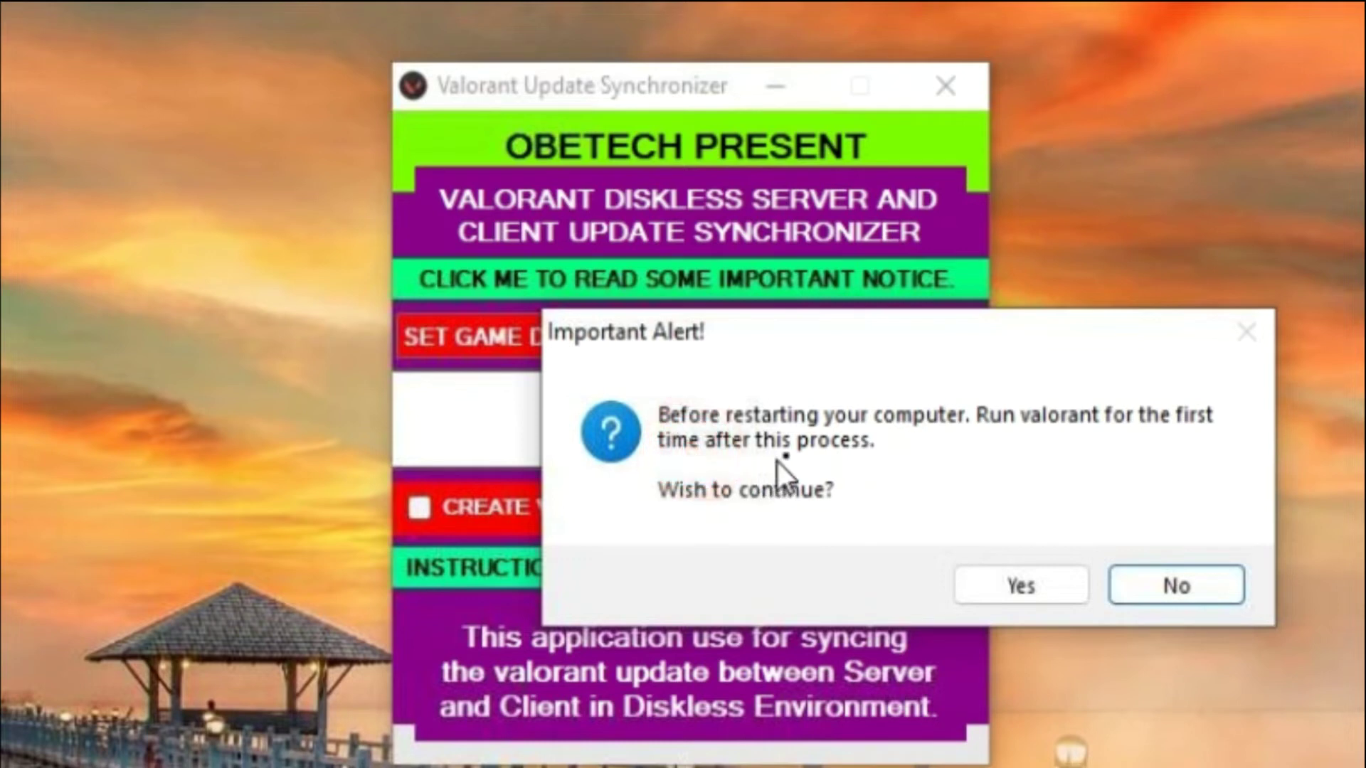
pyautogui.click(996, 594)
pyautogui.moveTo(687, 345); pyautogui.dragTo(826, 345)
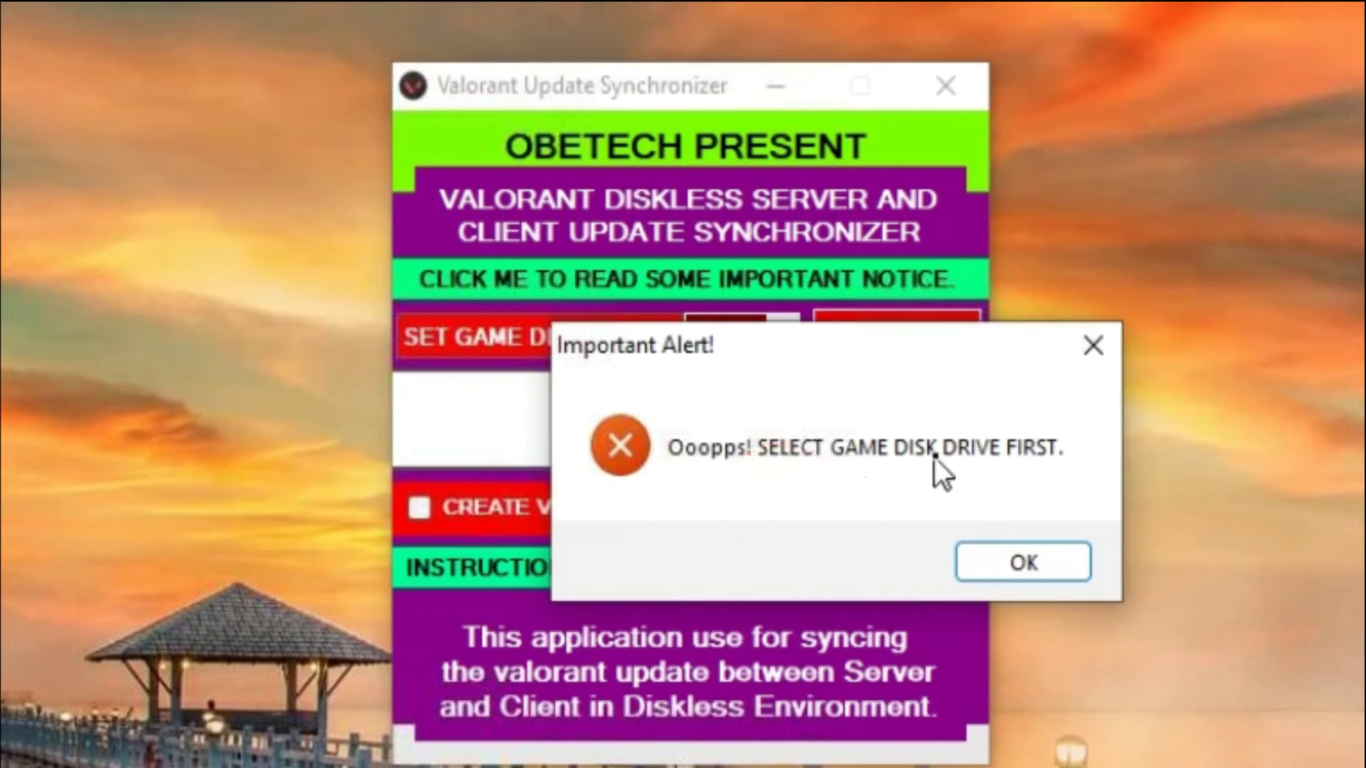
pyautogui.click(1047, 565)
# Set the game disk drive to D:\ and check the GAMES drive's letter in This PC.
pyautogui.click(781, 353)
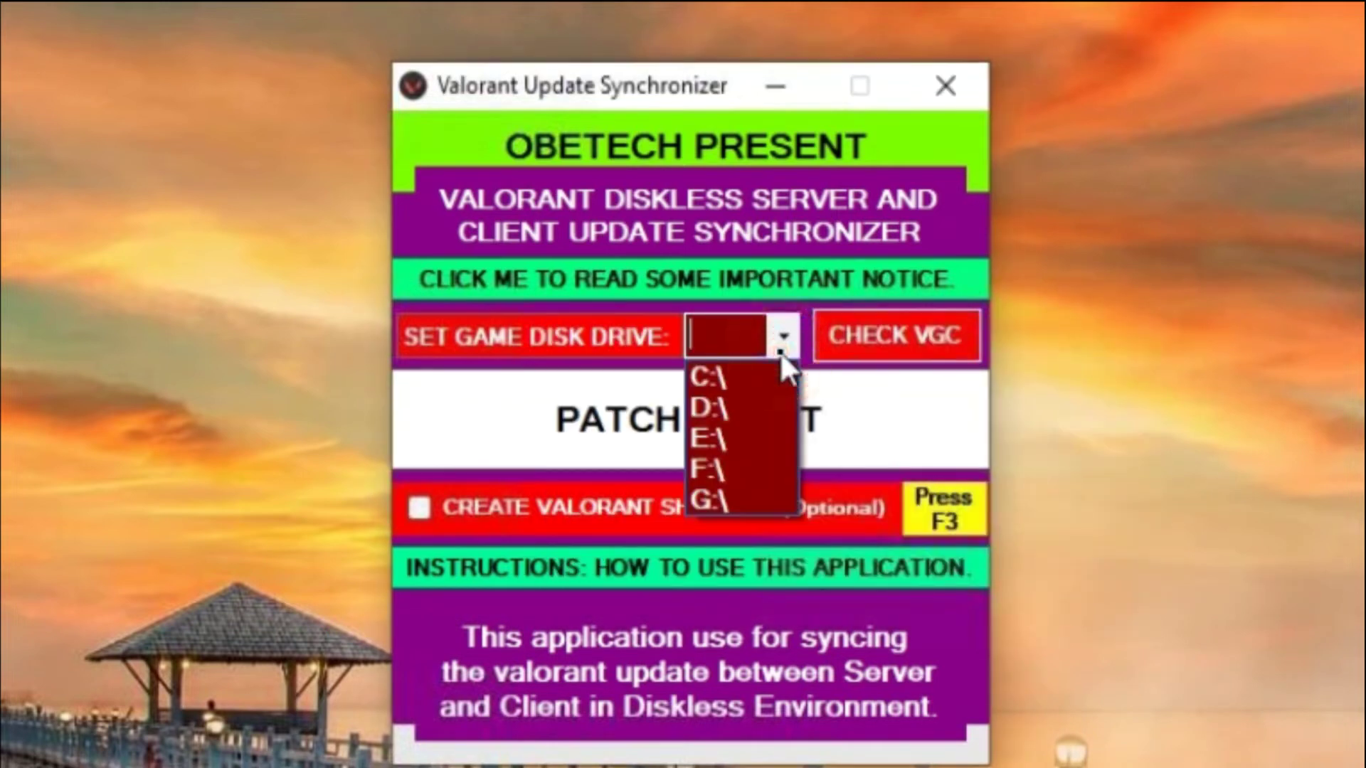
pyautogui.click(726, 404)
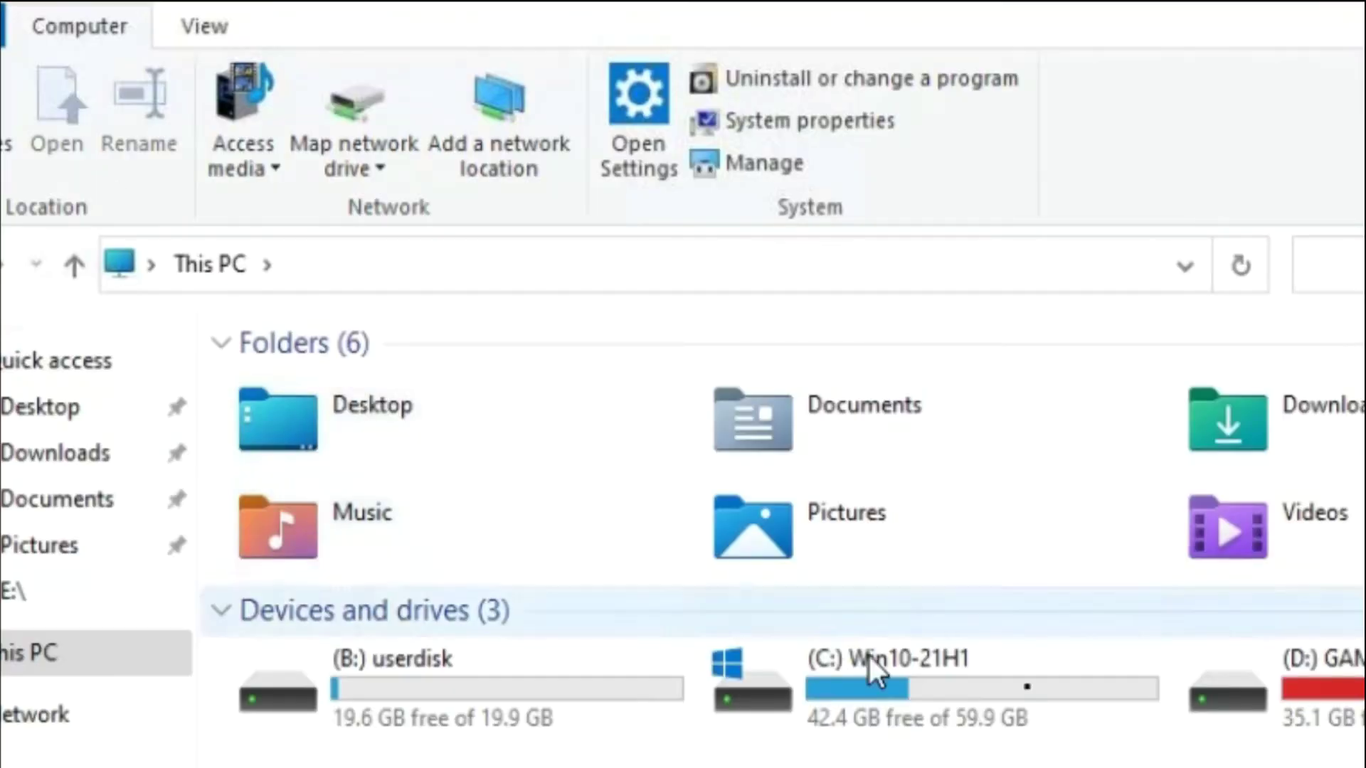
pyautogui.doubleClick(1333, 723)
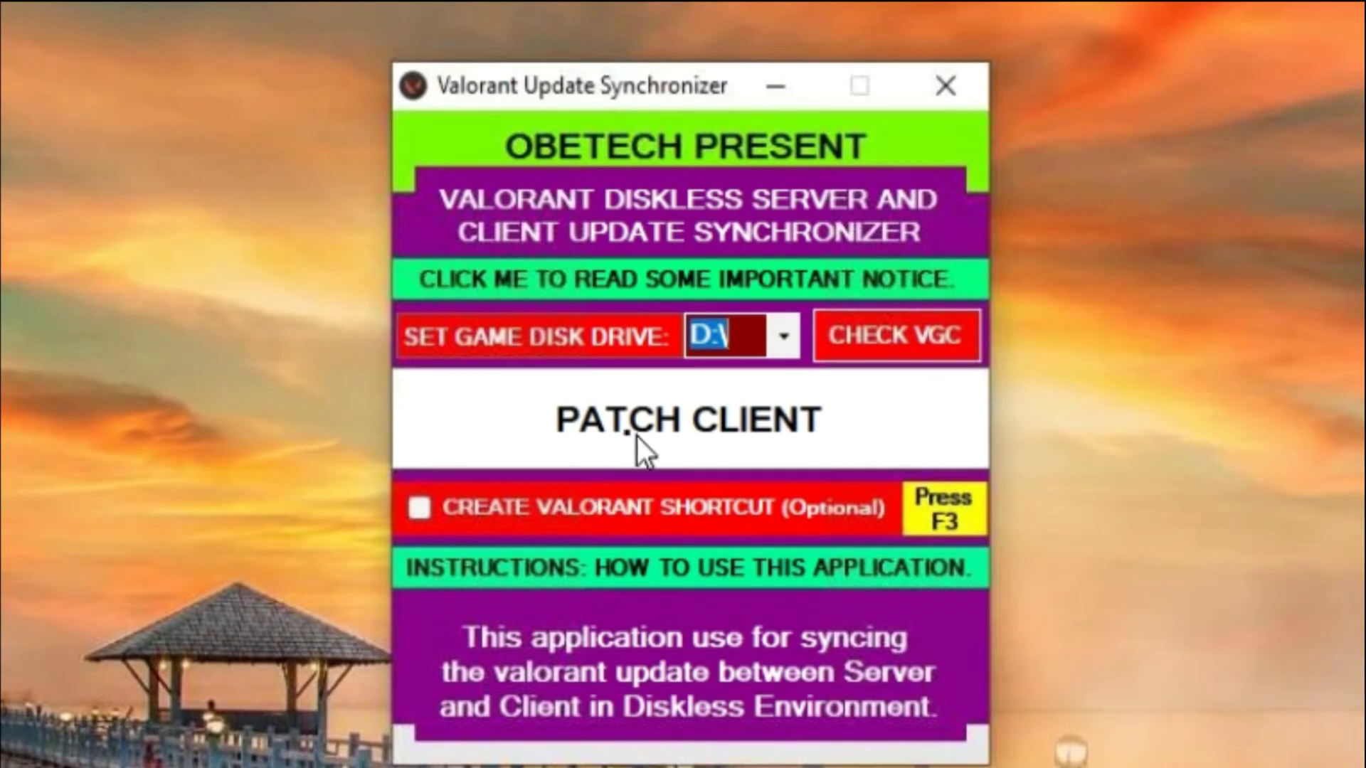
# Patch the client using game disk drive D:\, agree to continue, and dismiss the closing message about the Valorant shortcut.
pyautogui.click(604, 412)
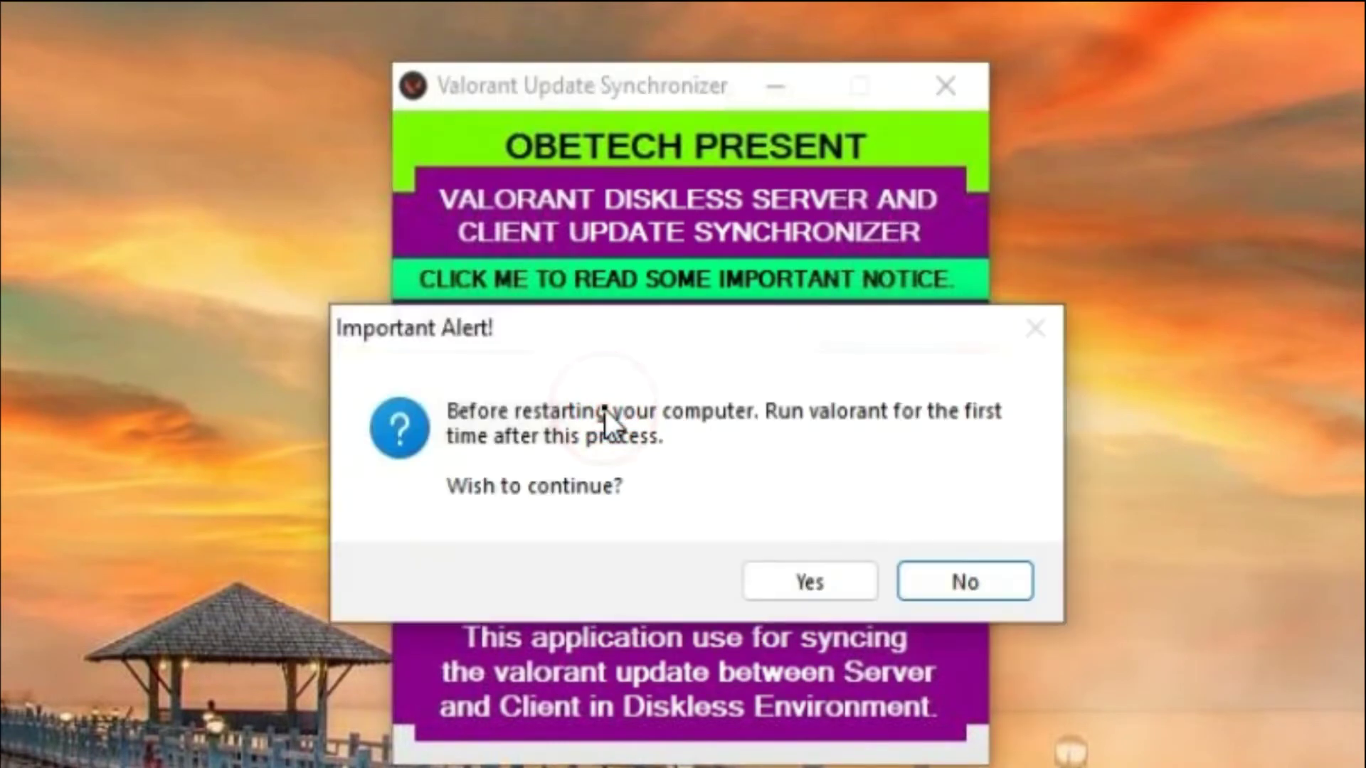
pyautogui.click(816, 580)
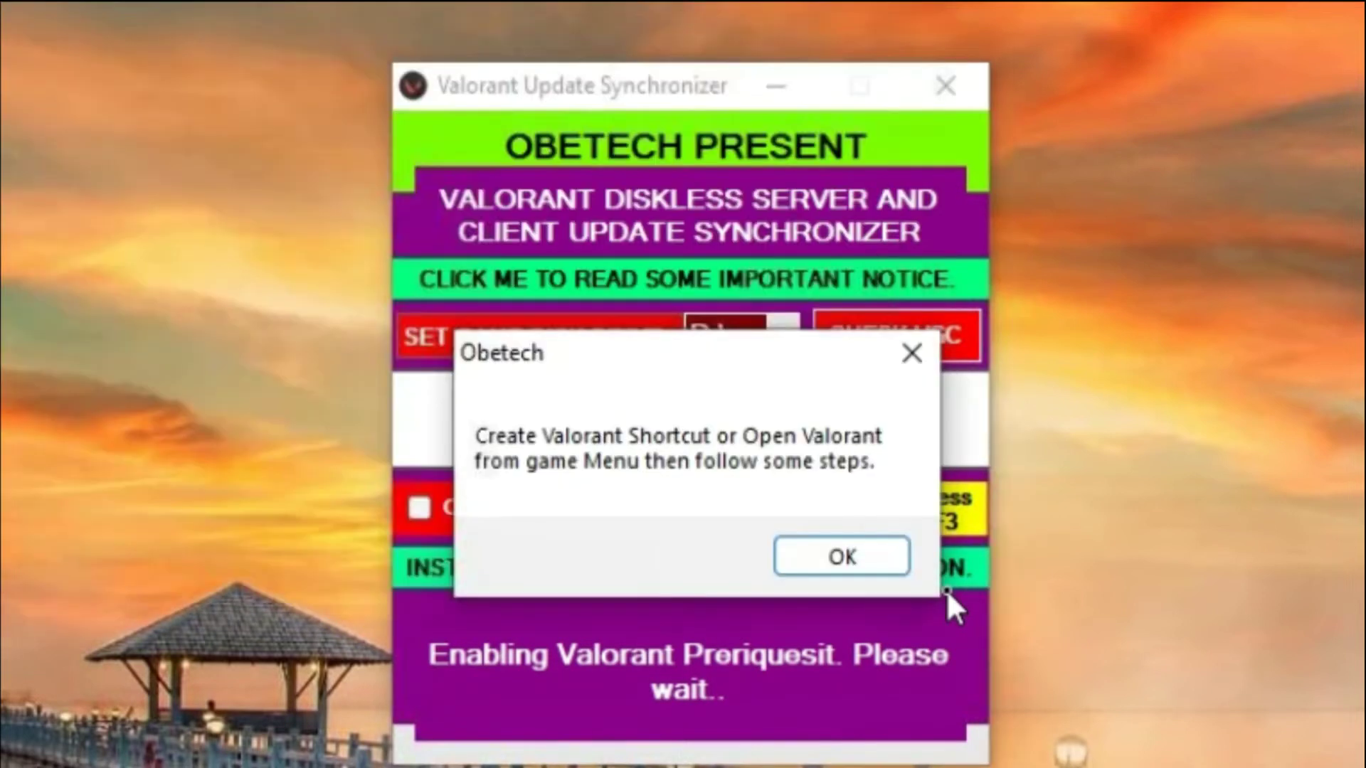
pyautogui.click(668, 497)
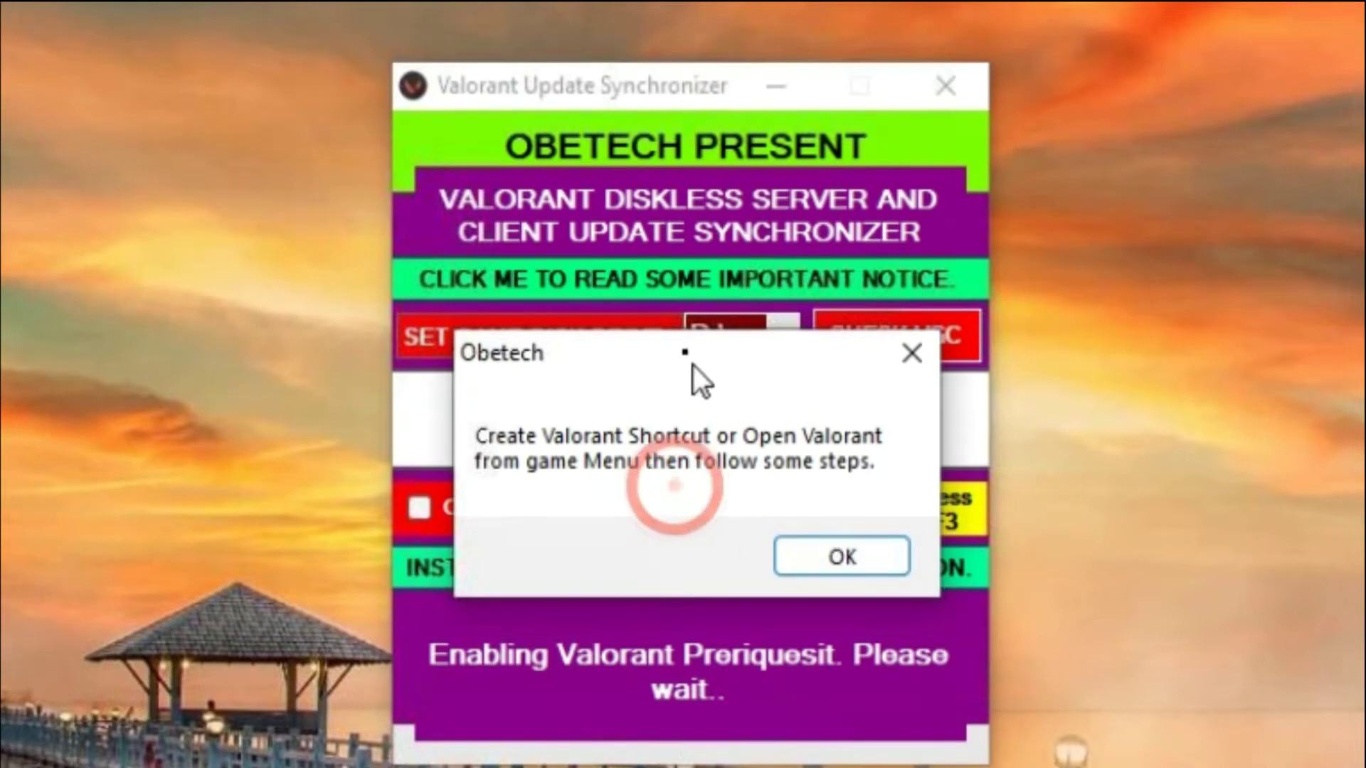
pyautogui.moveTo(673, 356); pyautogui.dragTo(894, 374)
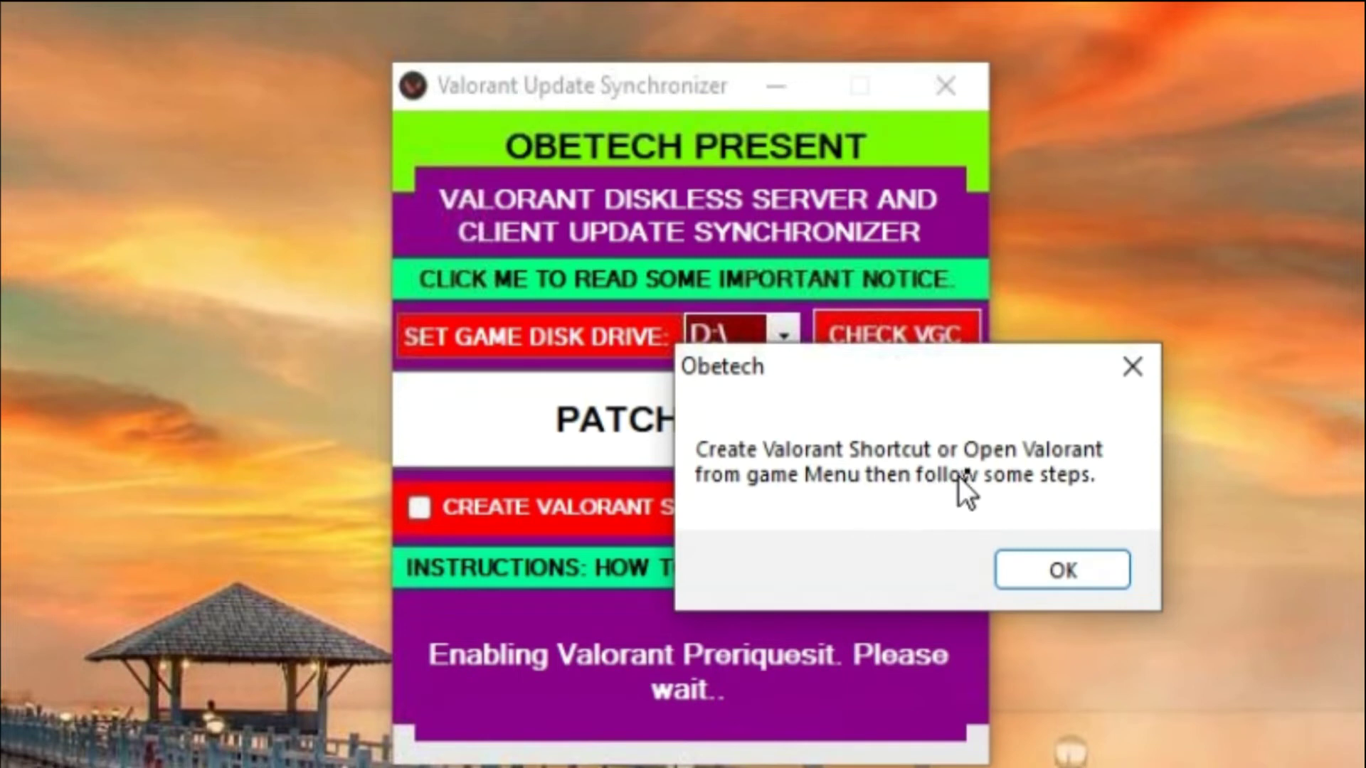
pyautogui.moveTo(741, 387); pyautogui.dragTo(686, 385)
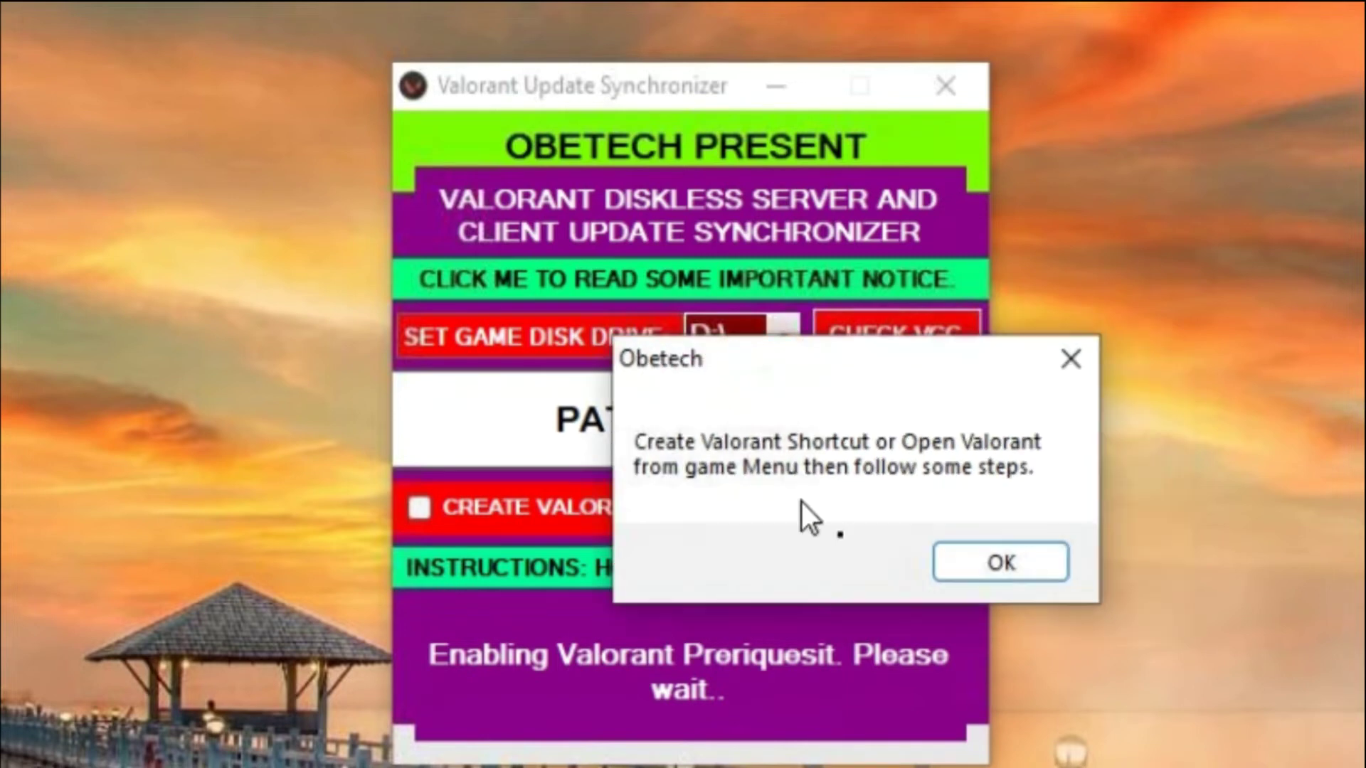
pyautogui.click(1013, 570)
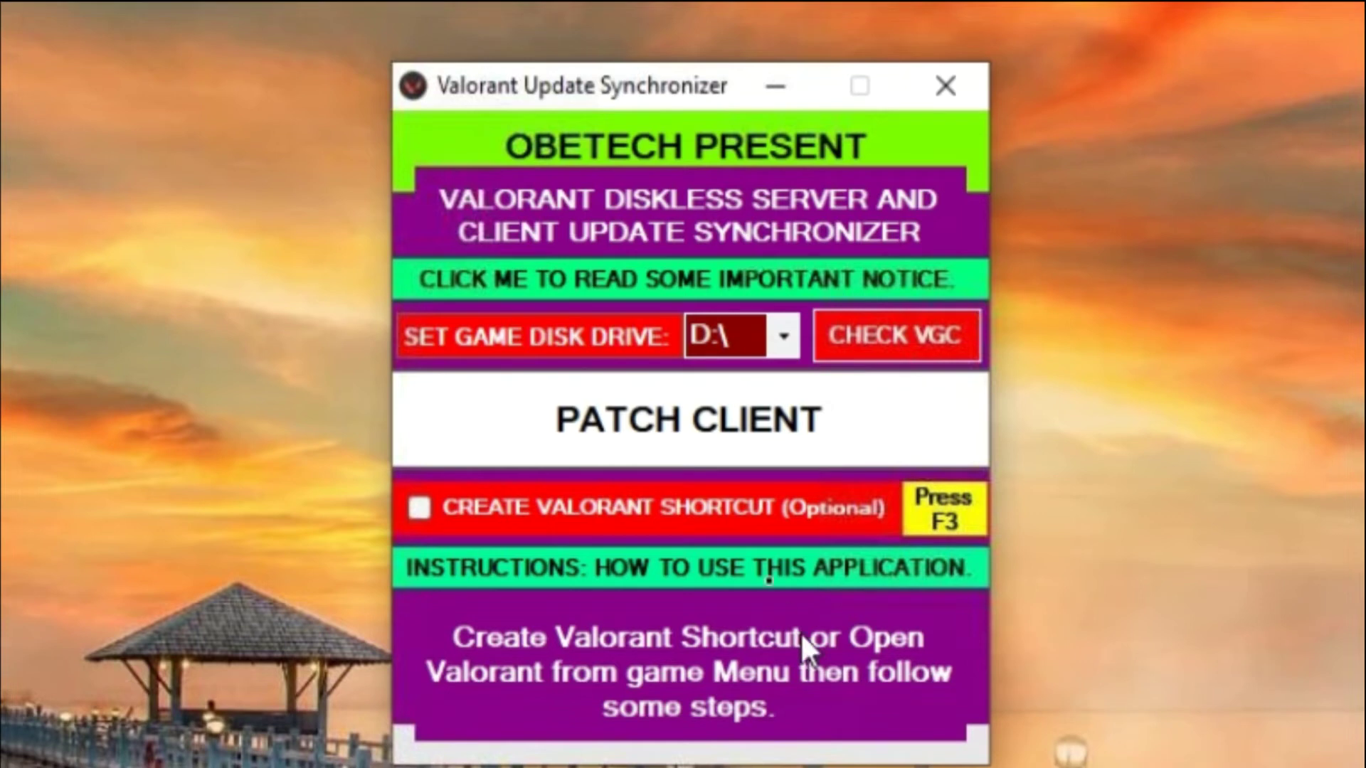
# Open the Valorant shortcut creation options and load the default Riot Client path D:\GAMES\Riot Games\Riot Client\.
pyautogui.click(744, 515)
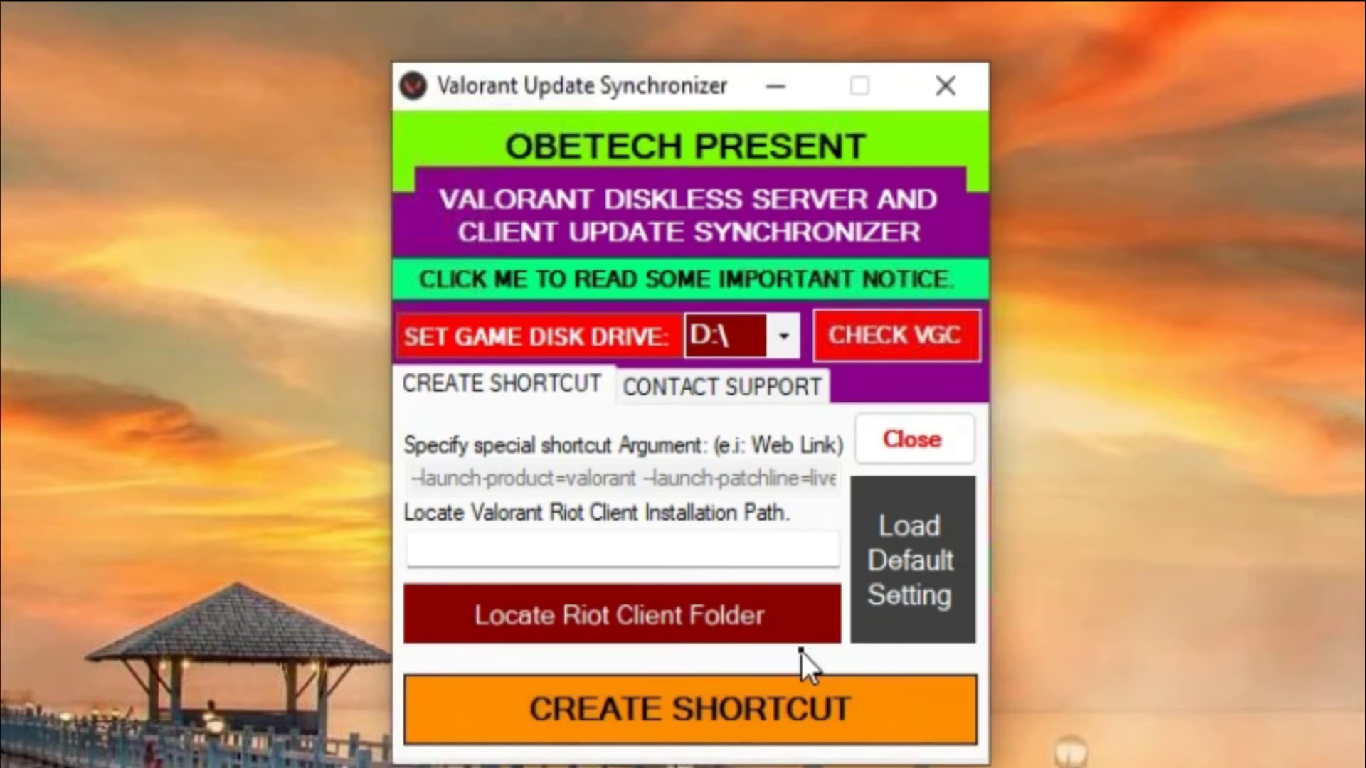
pyautogui.click(641, 604)
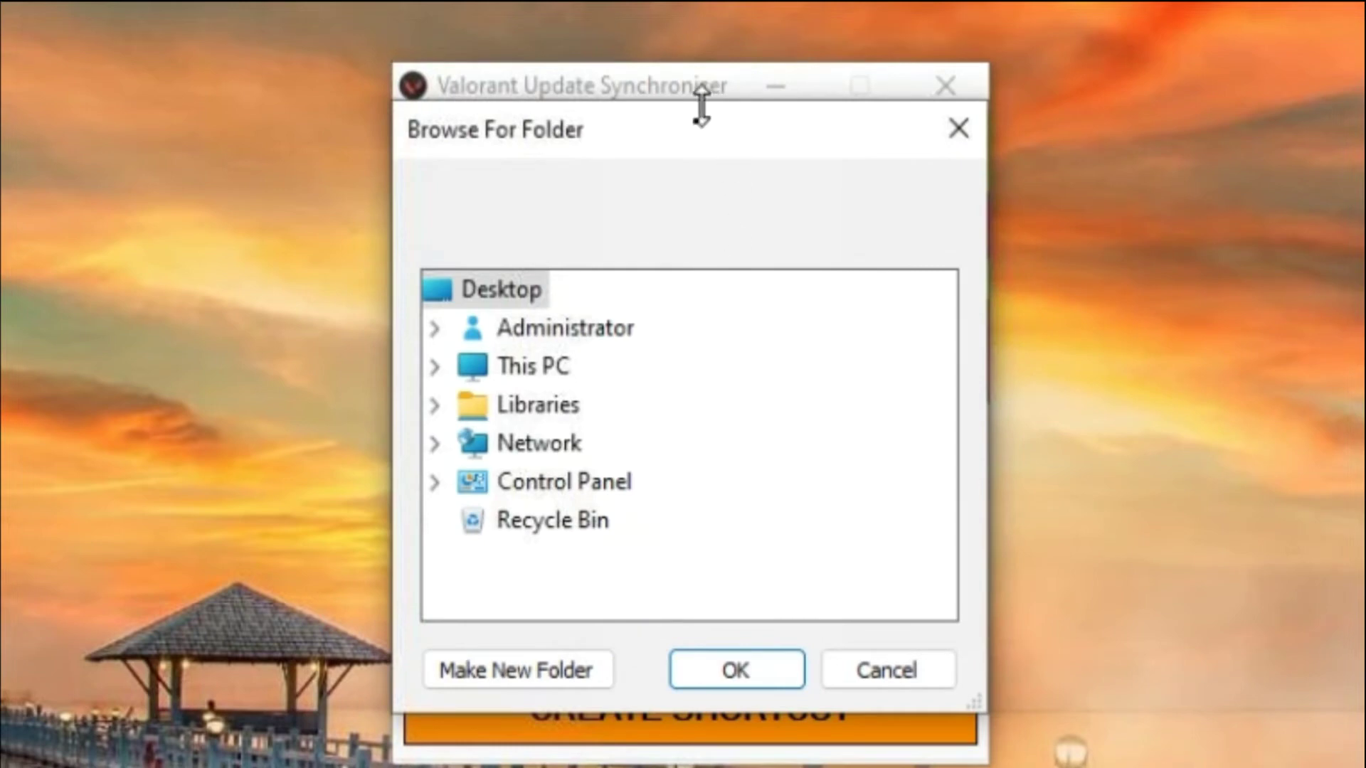
pyautogui.moveTo(699, 139); pyautogui.dragTo(1021, 132)
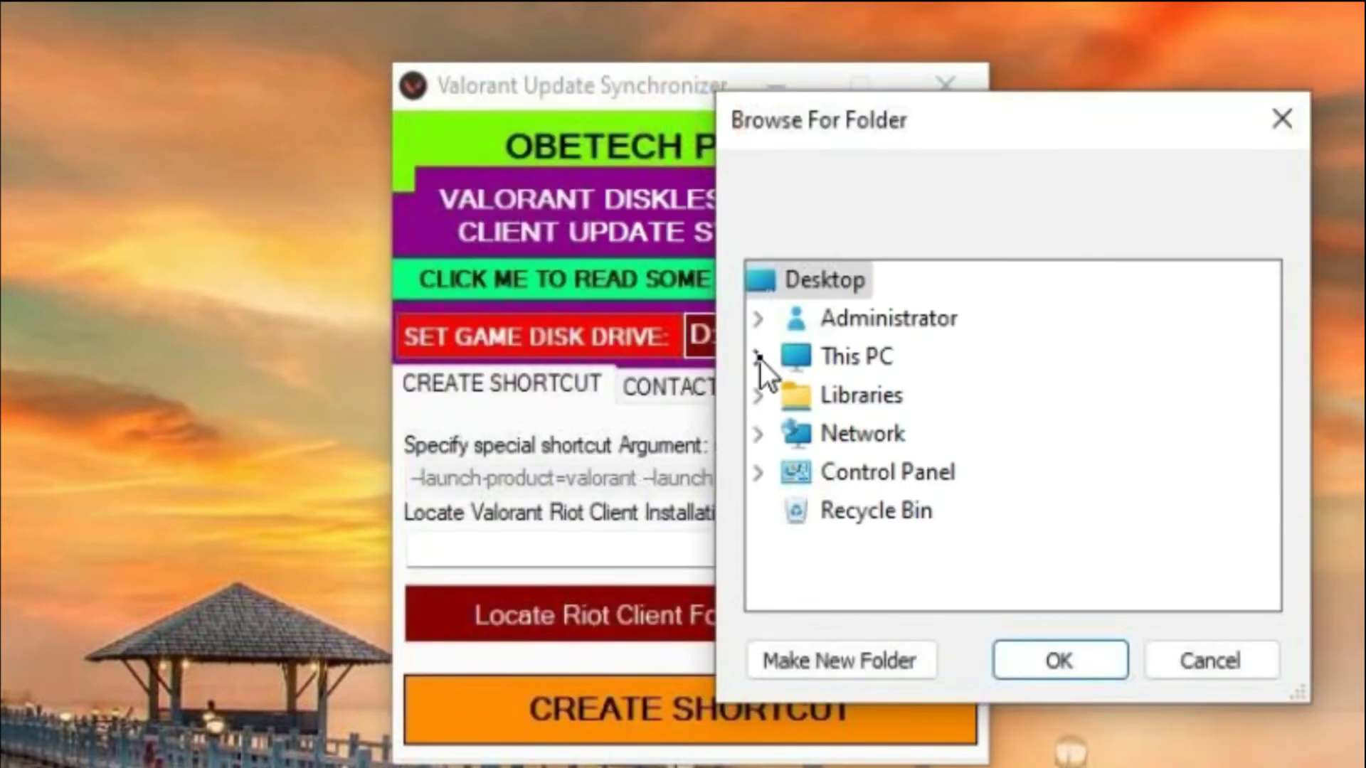
pyautogui.click(1189, 659)
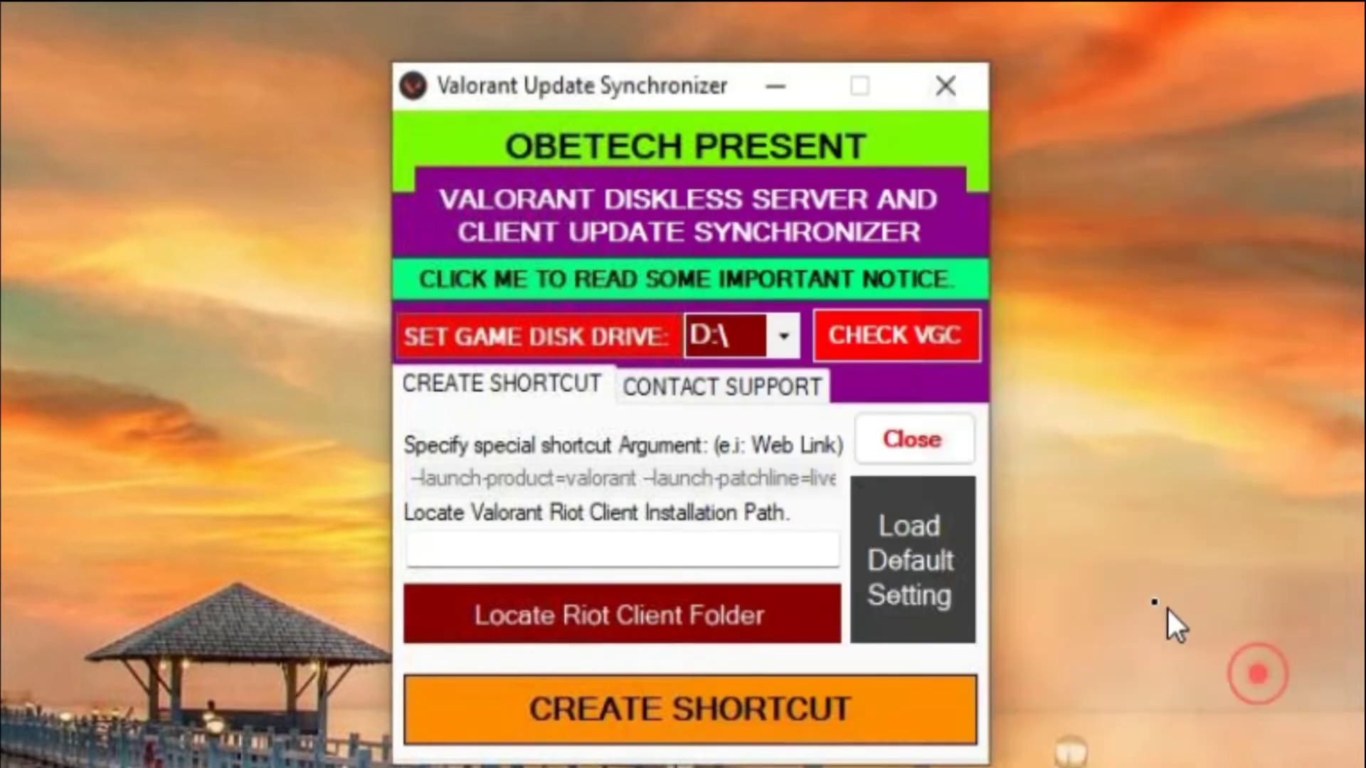
pyautogui.click(924, 562)
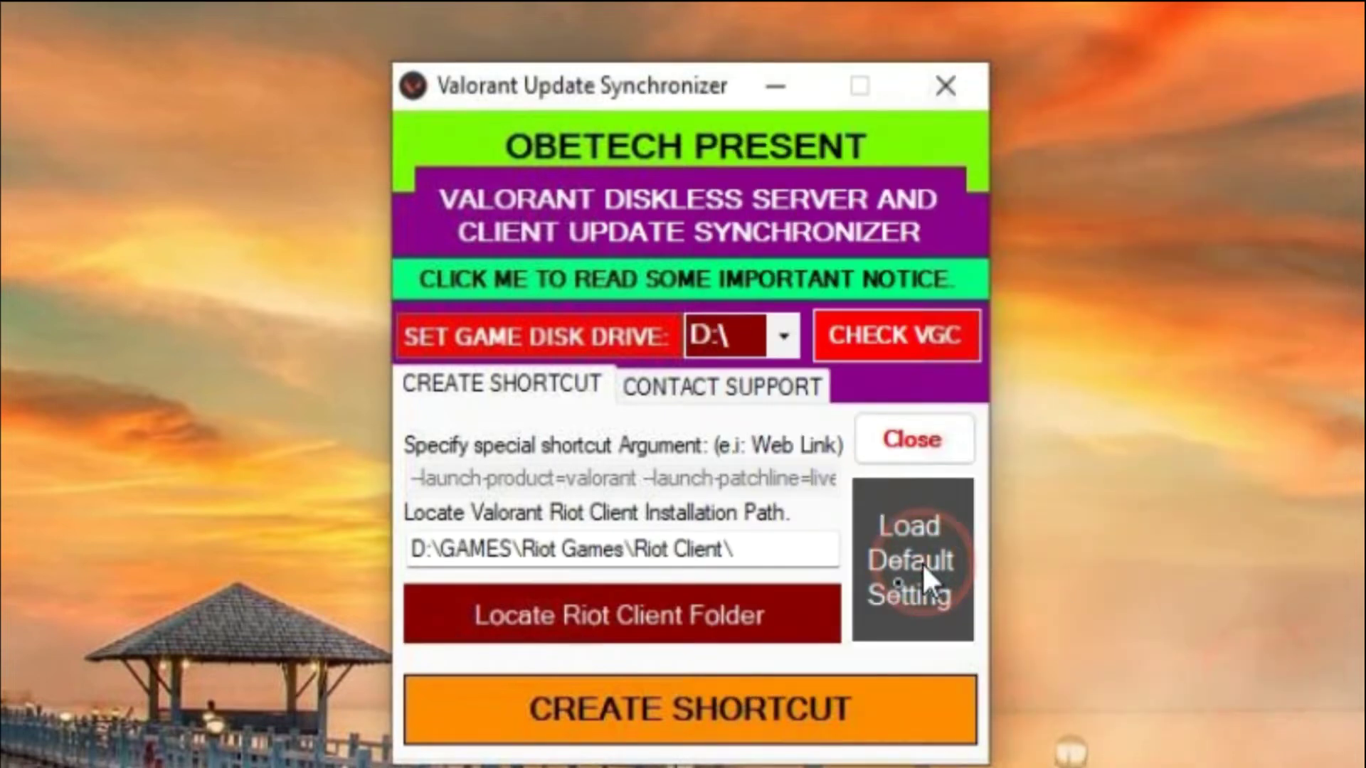
# Set the Valorant Riot Client installation path to the folder D:\ONLINE\Riot Games\Riot Client.
pyautogui.click(756, 603)
pyautogui.moveTo(703, 135); pyautogui.dragTo(962, 132)
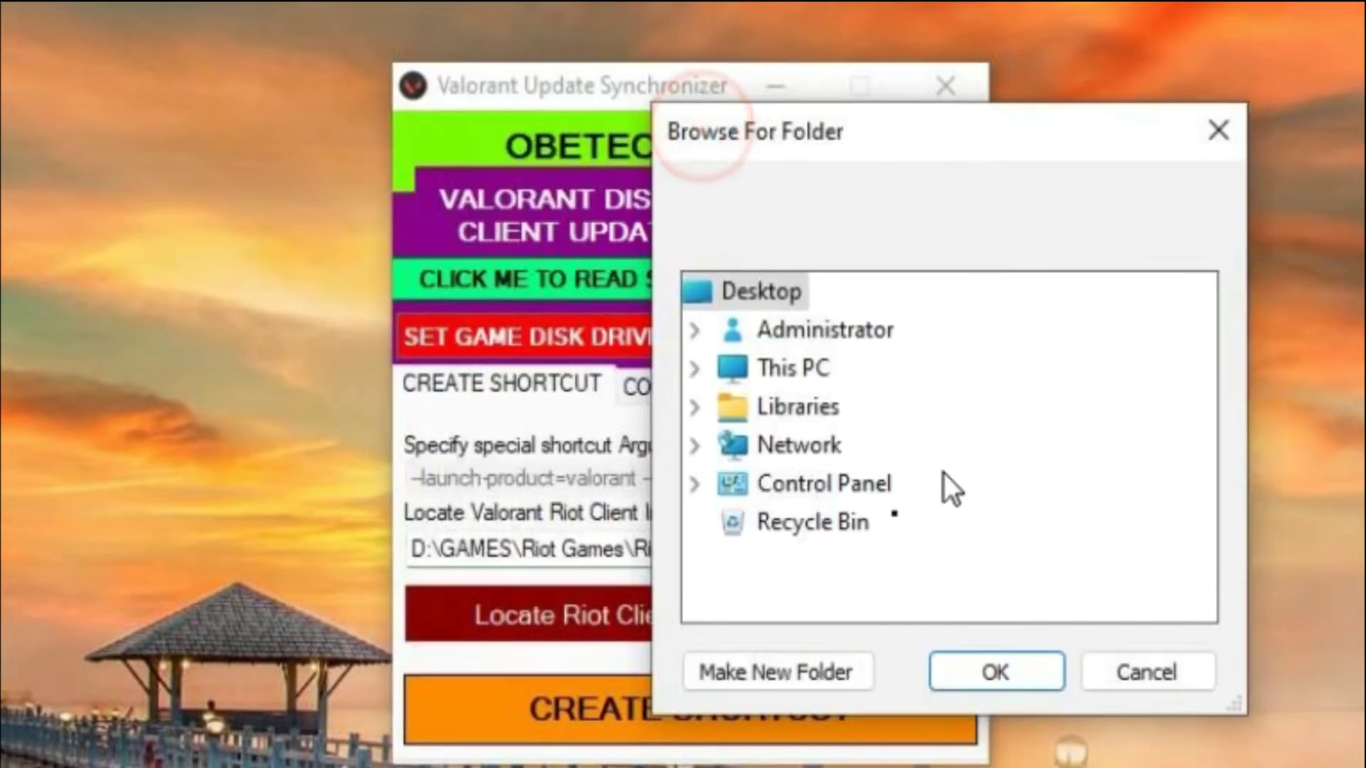
pyautogui.click(697, 367)
pyautogui.scroll(-1, 813, 534)
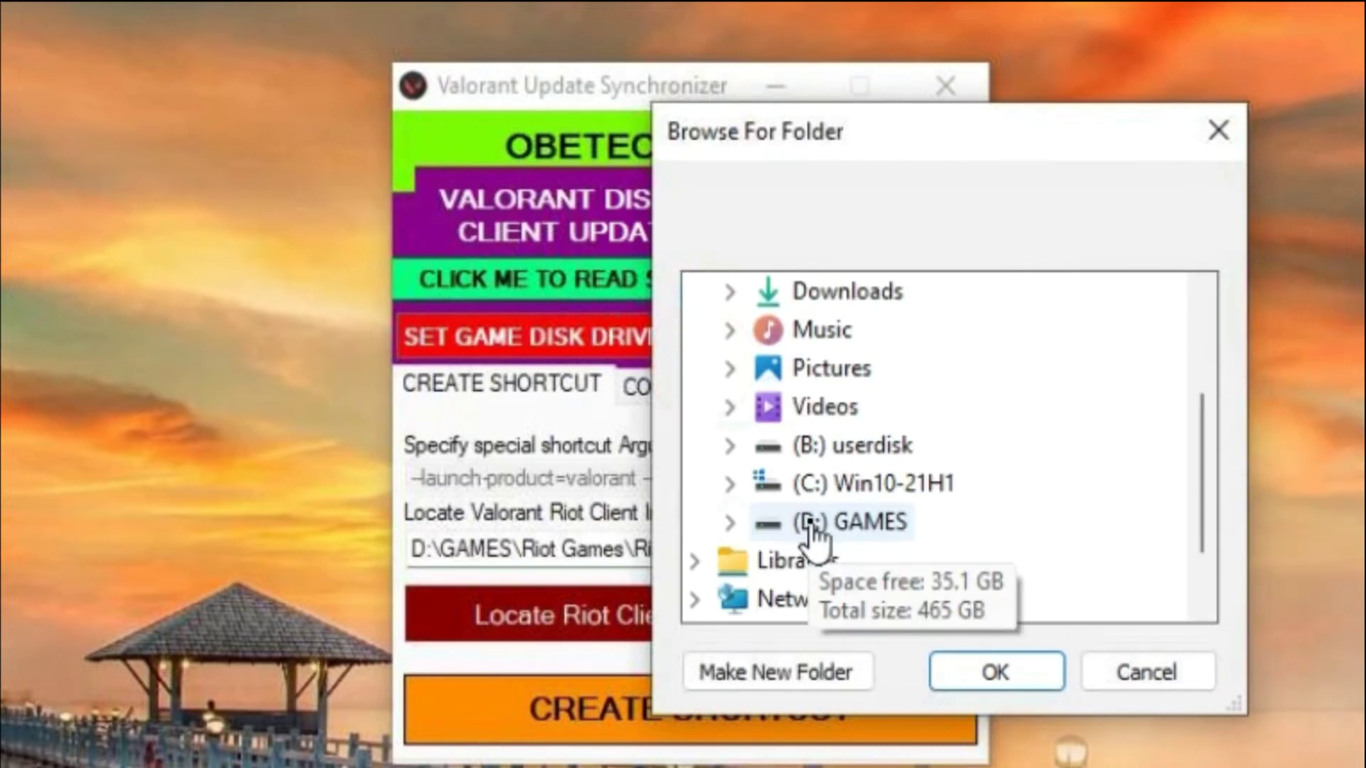
pyautogui.click(727, 523)
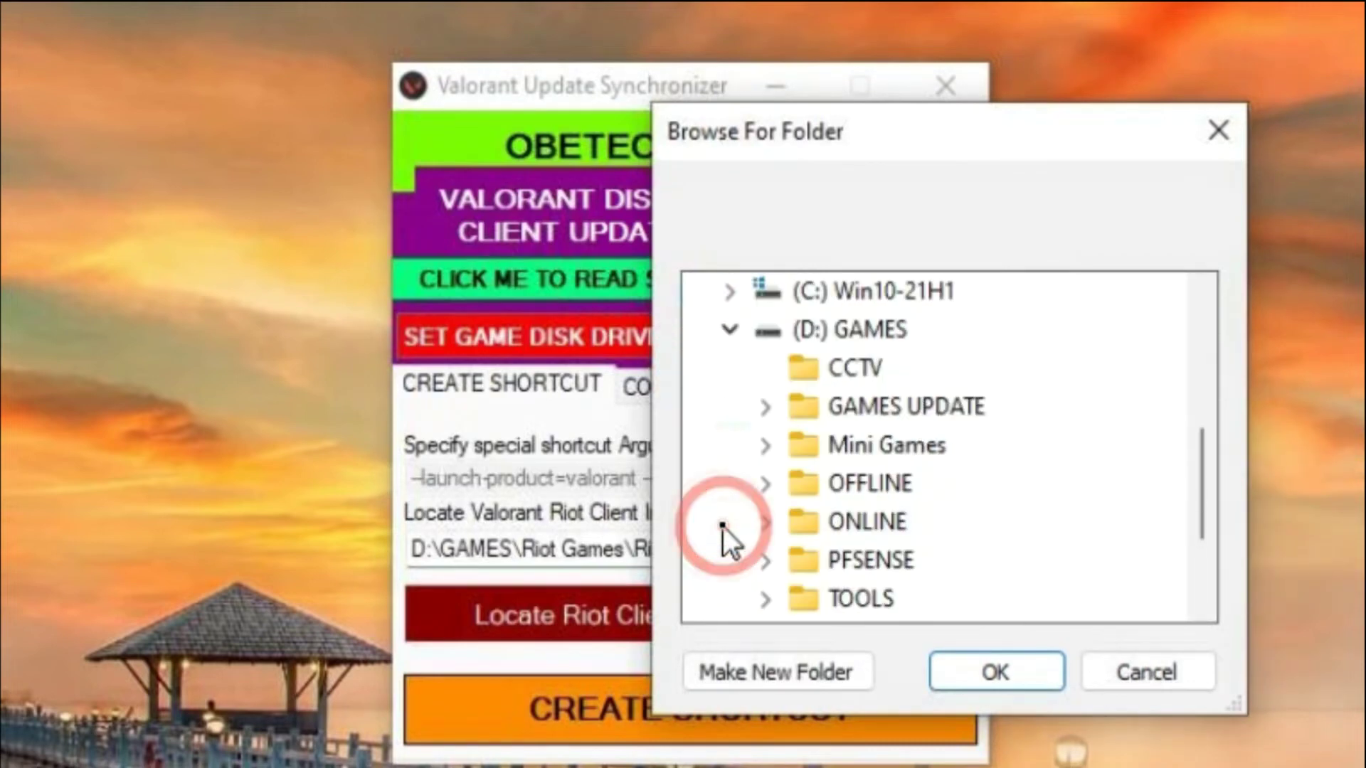
pyautogui.click(760, 521)
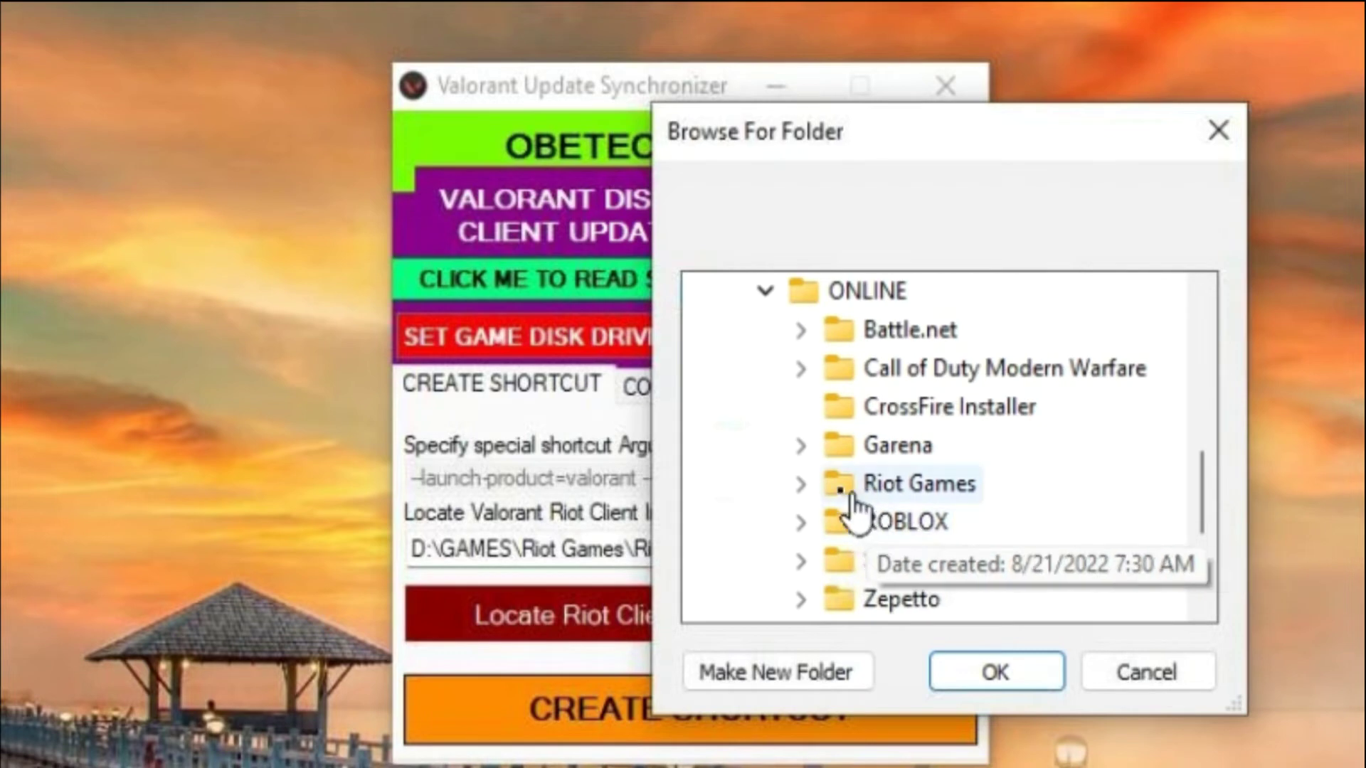
pyautogui.click(800, 484)
pyautogui.doubleClick(956, 515)
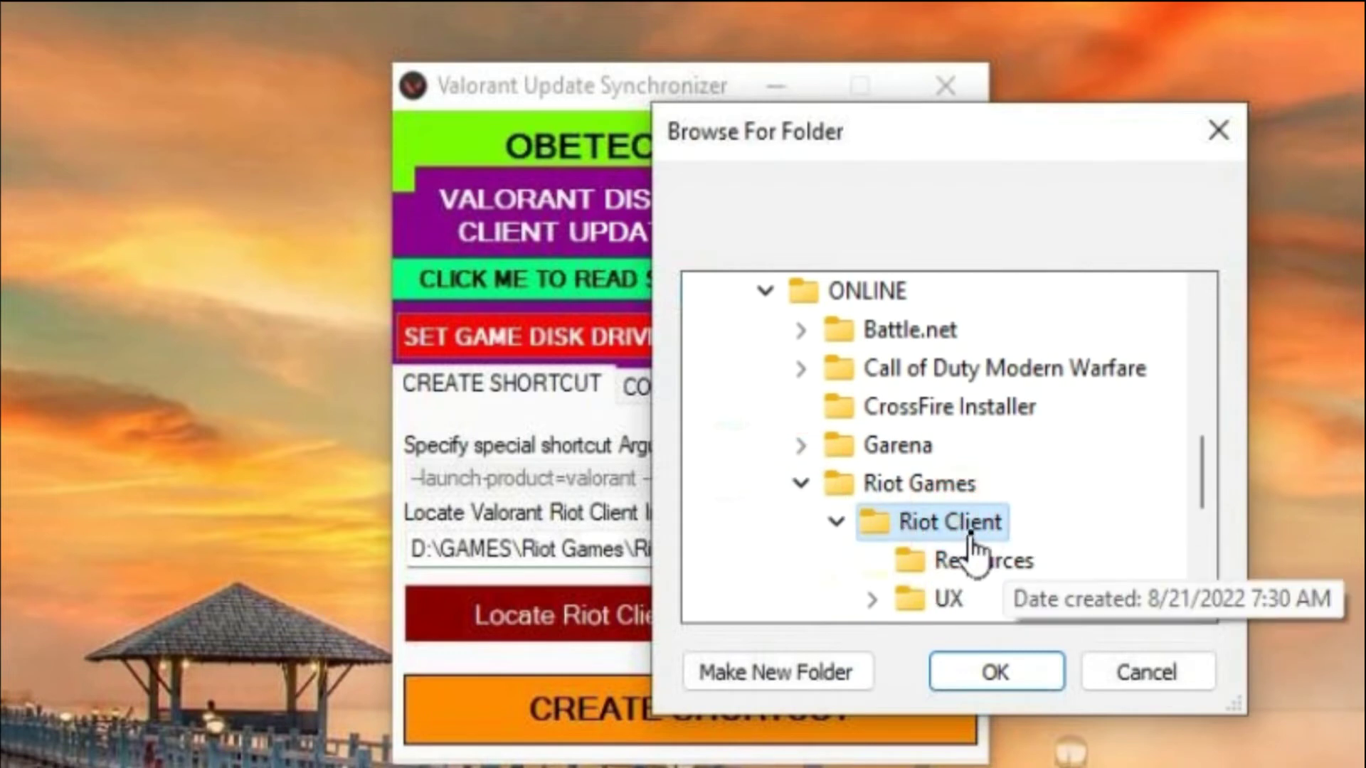
pyautogui.click(971, 523)
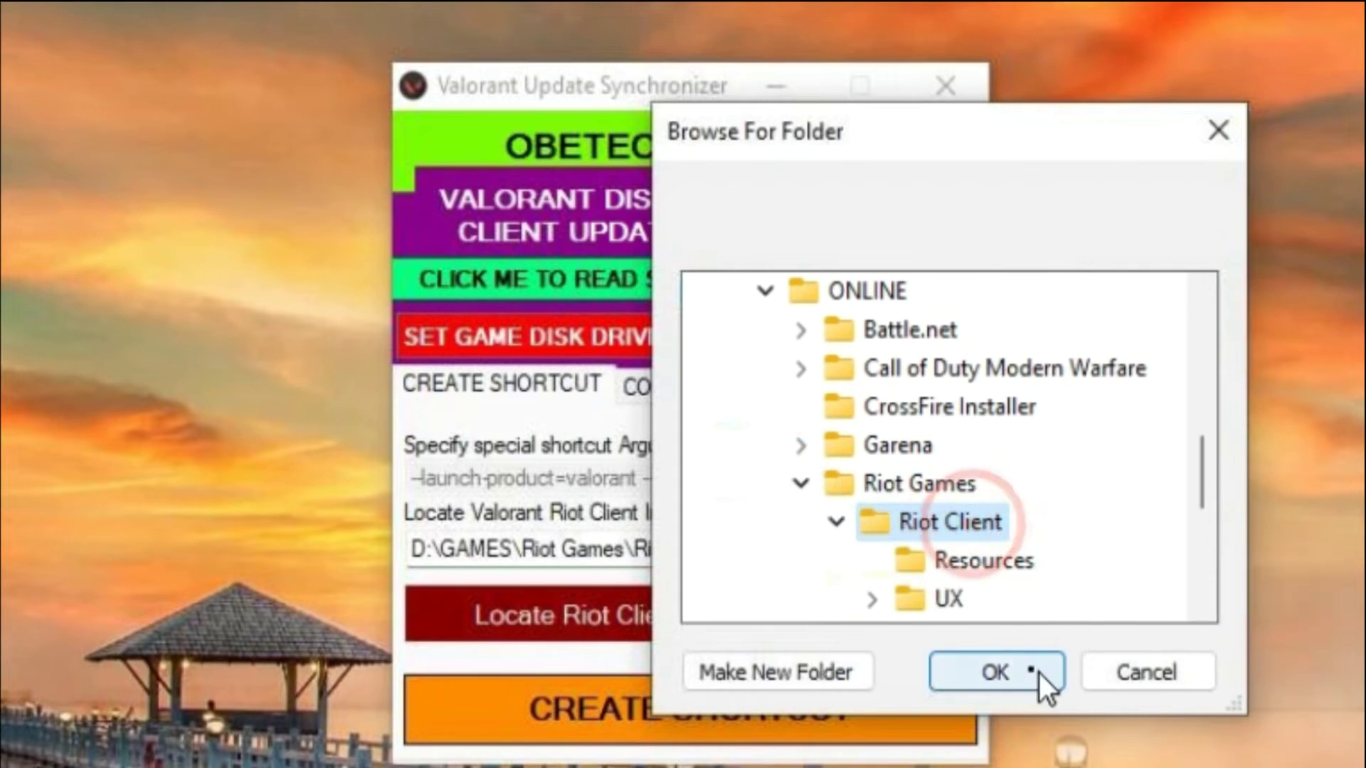
pyautogui.click(1033, 679)
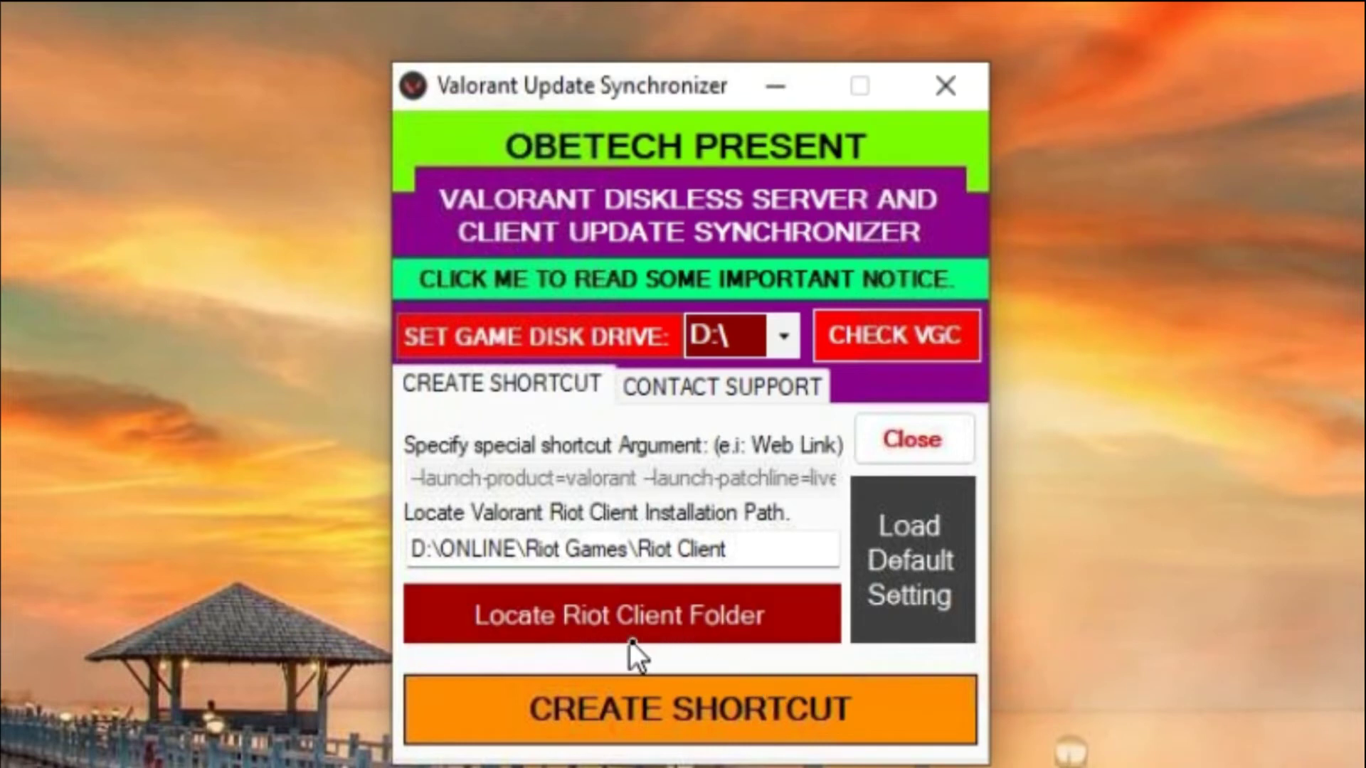
pyautogui.click(694, 613)
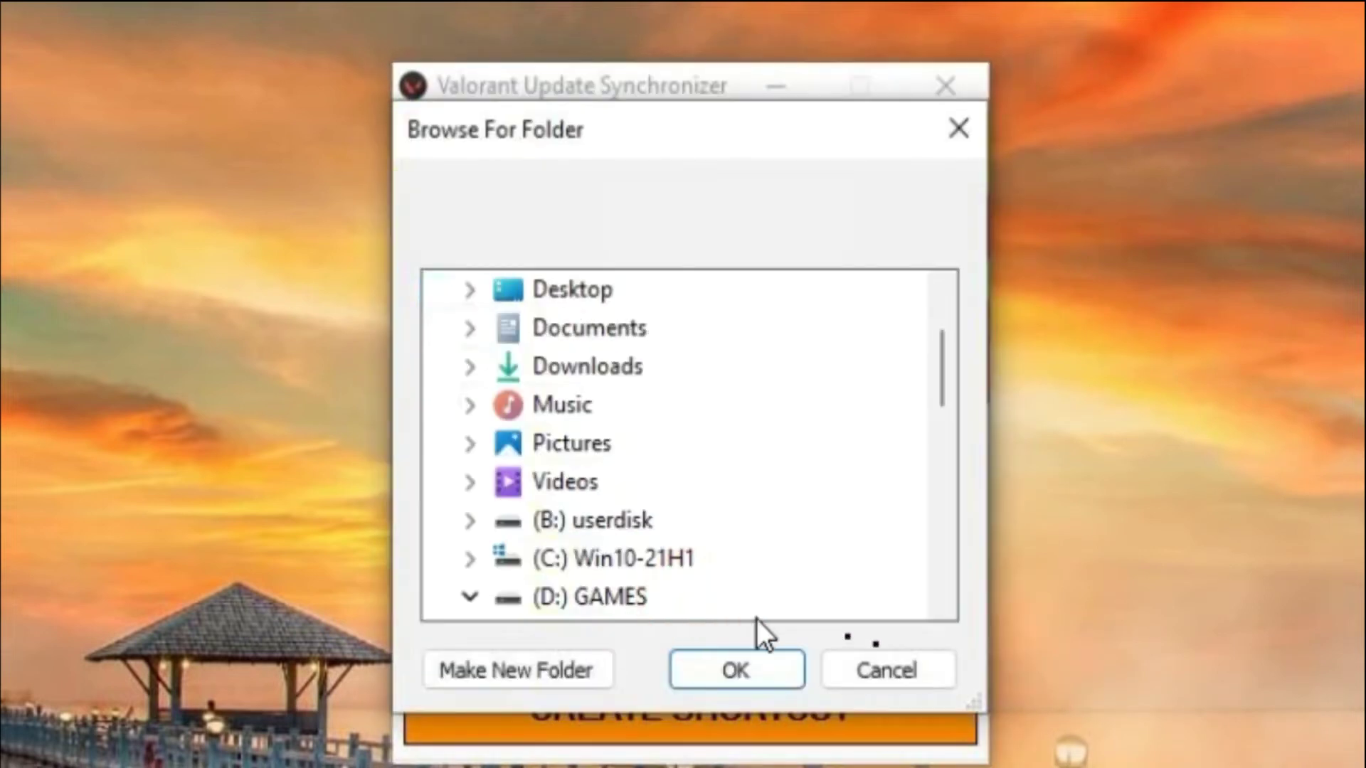
pyautogui.click(878, 660)
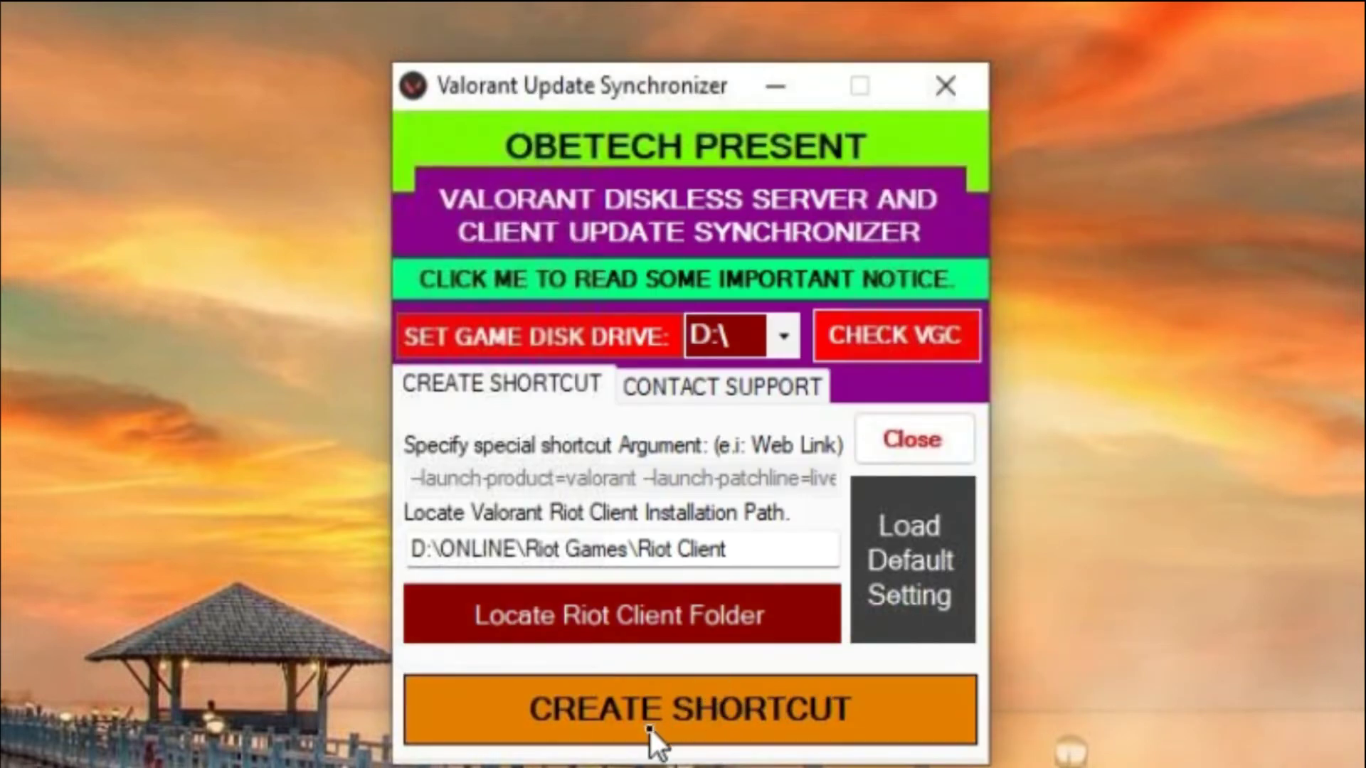
# Create the Valorant shortcut from the chosen Riot Client path and agree to run Valorant.
pyautogui.click(682, 713)
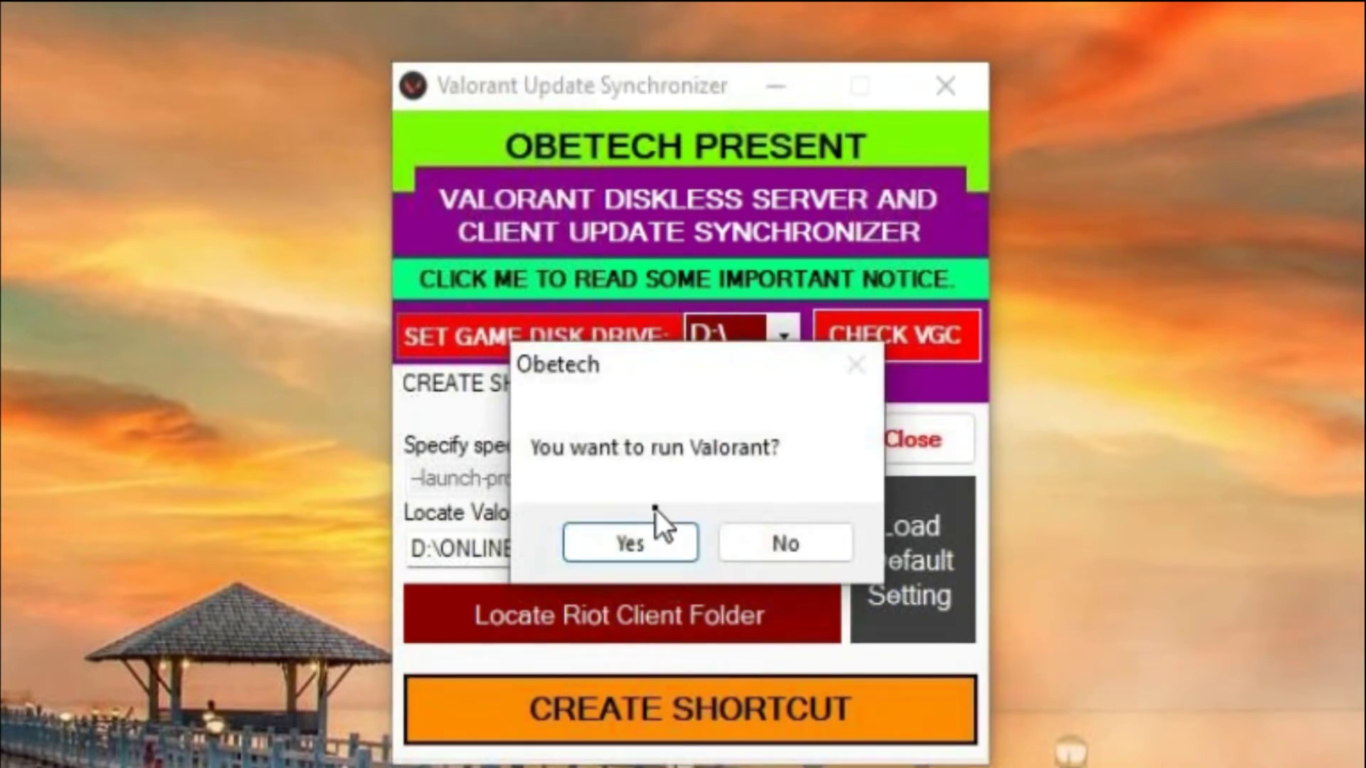
pyautogui.click(746, 720)
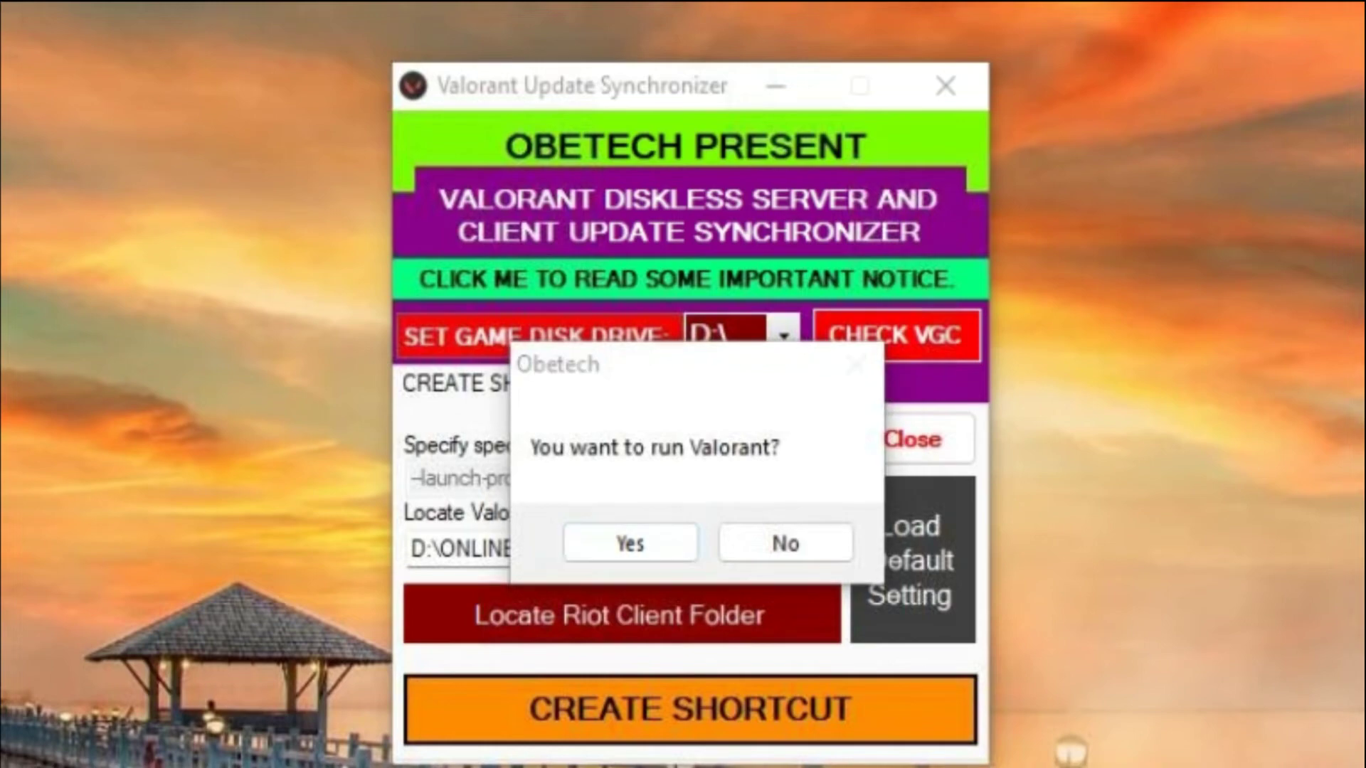
pyautogui.click(664, 557)
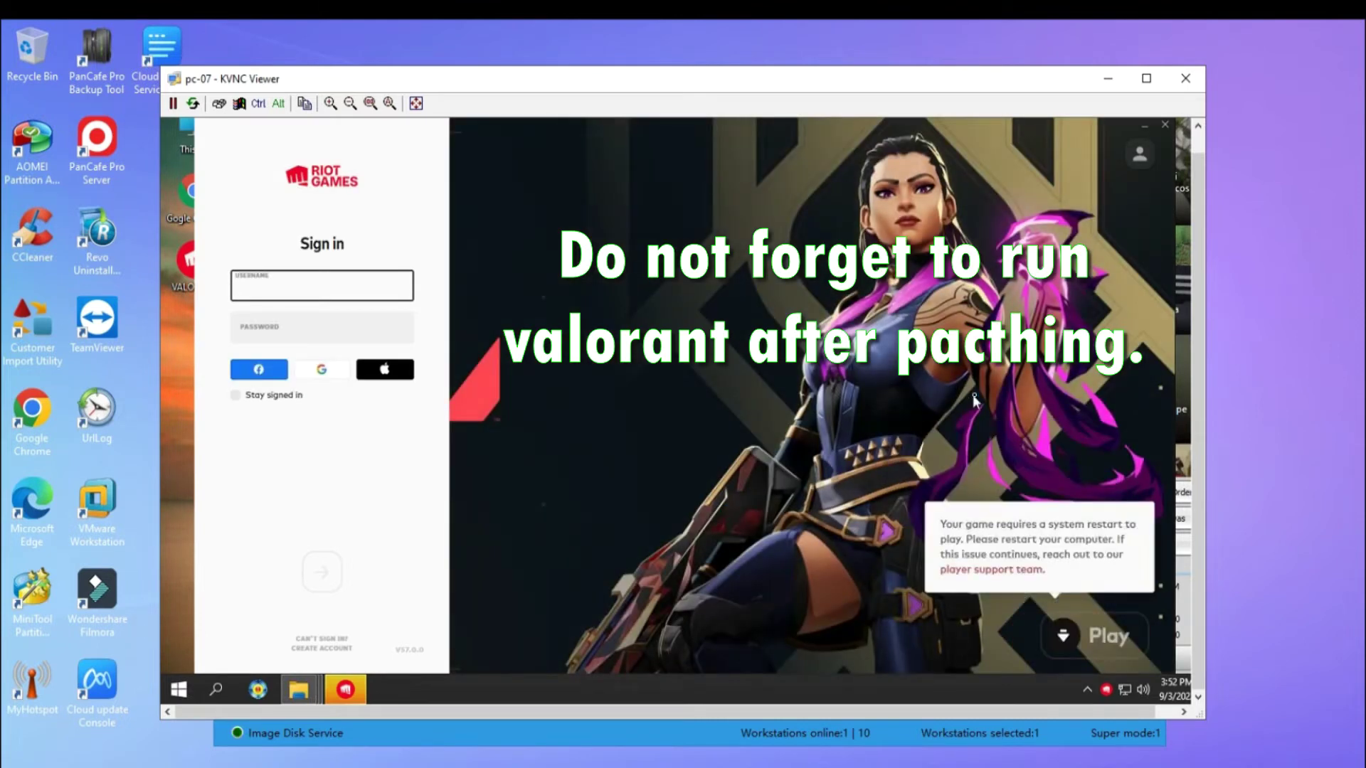
# Close the Riot sign-in window and the open File Explorer window on PC-07.
pyautogui.moveTo(1200, 254); pyautogui.dragTo(1203, 222)
pyautogui.click(1164, 146)
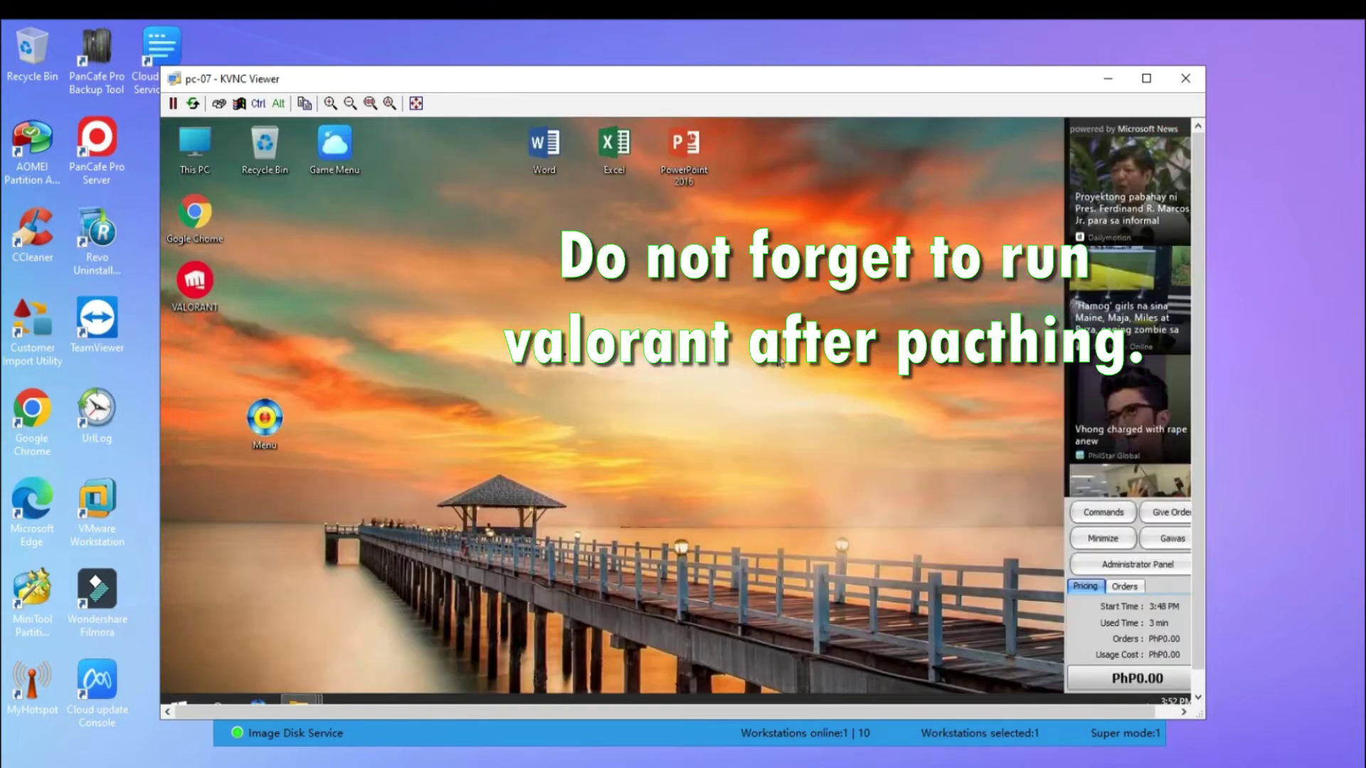
pyautogui.rightClick(474, 269)
pyautogui.click(520, 328)
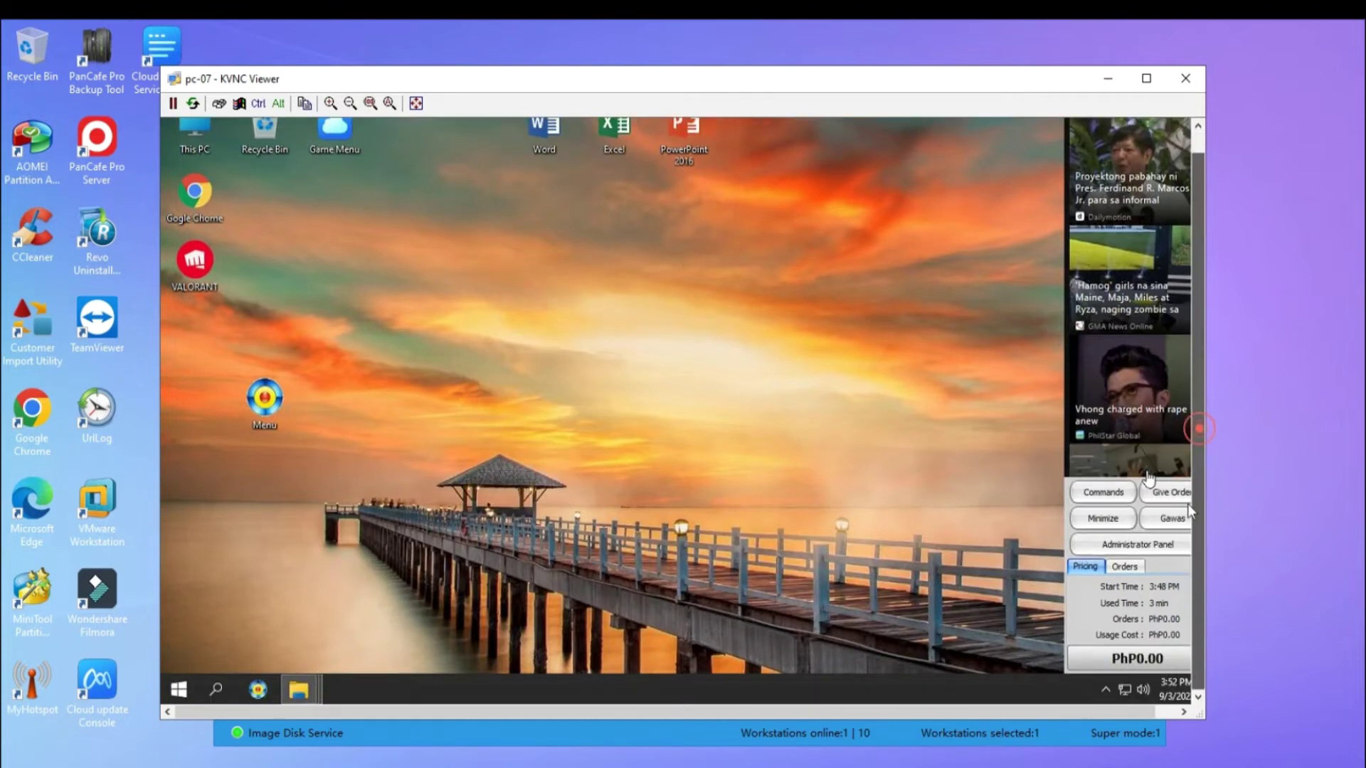
pyautogui.scroll(-1, 1198, 427)
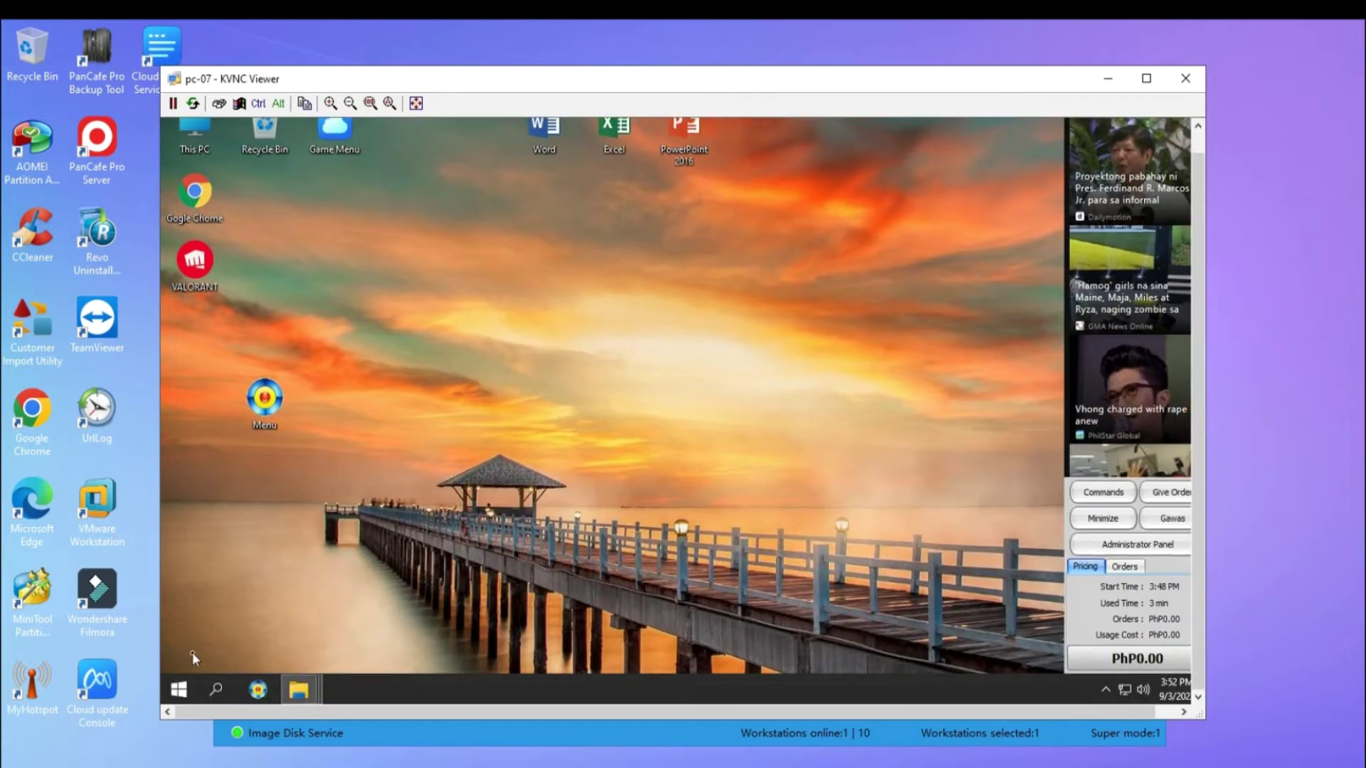
pyautogui.rightClick(308, 695)
pyautogui.click(280, 655)
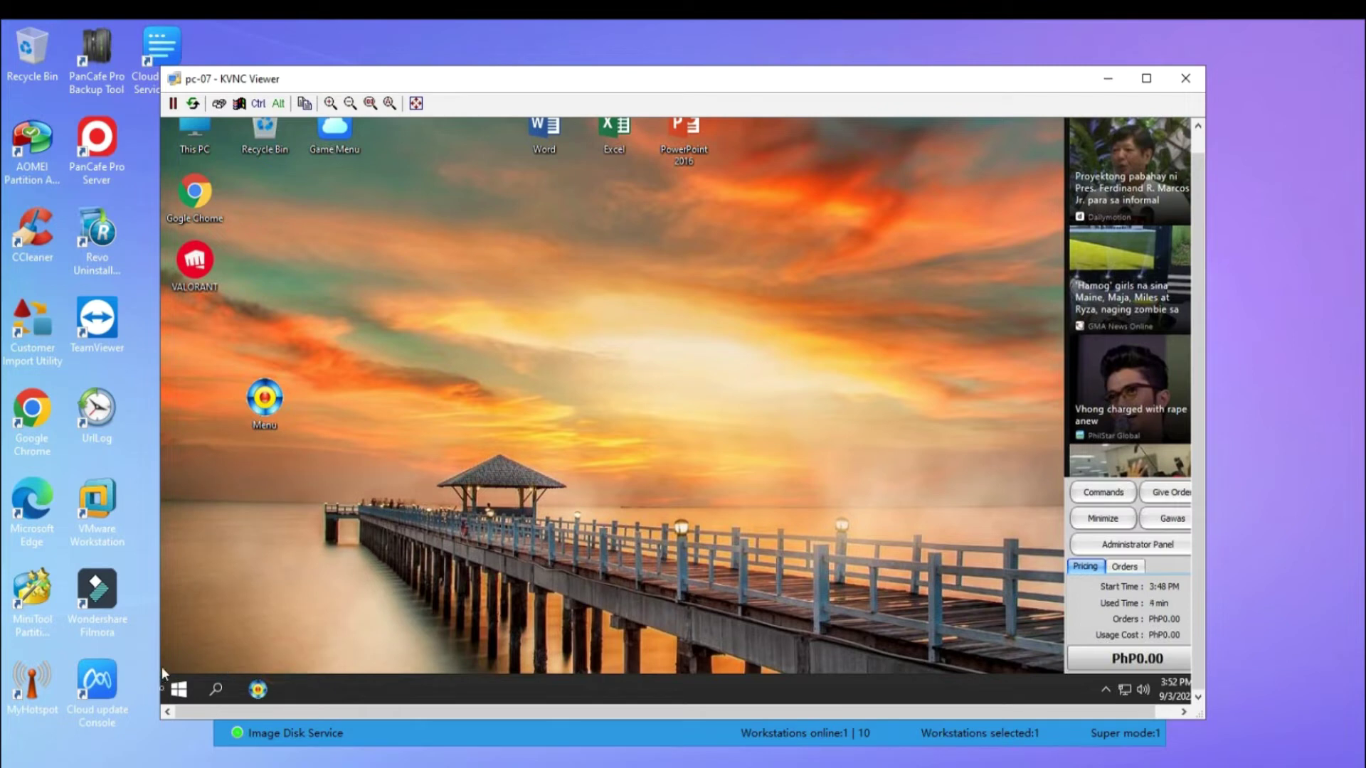
# Restart PC-07 from its remote desktop and close the remote viewer to return to the workstation list.
pyautogui.click(178, 689)
pyautogui.click(444, 649)
pyautogui.click(488, 649)
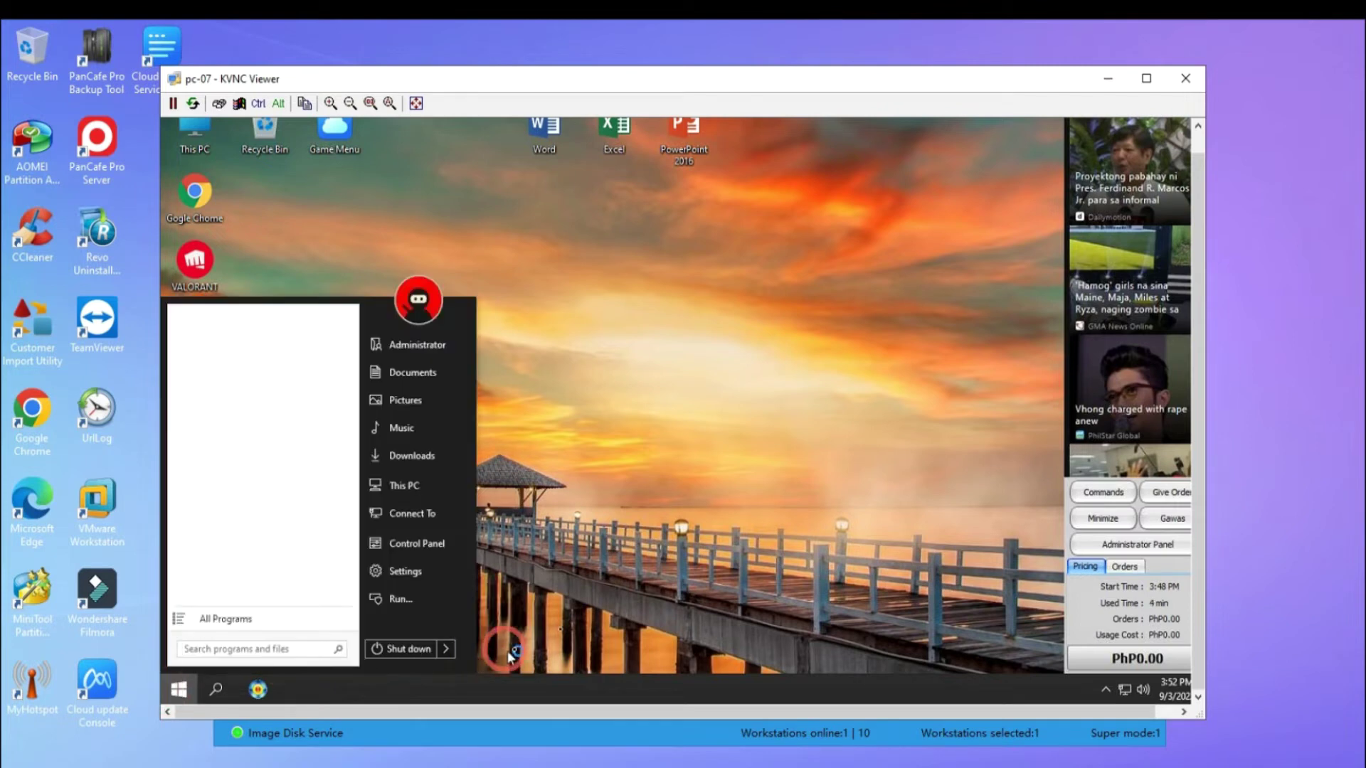
pyautogui.click(1197, 79)
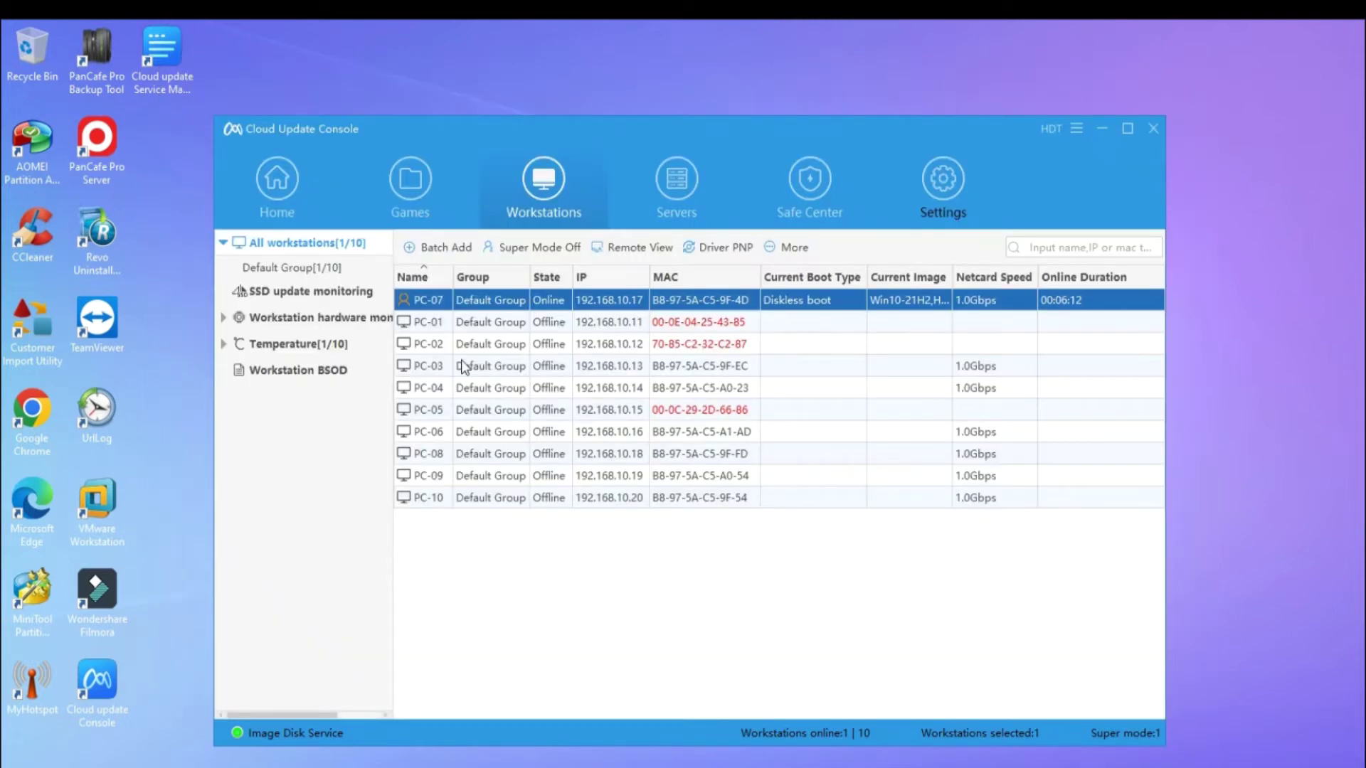
pyautogui.click(464, 330)
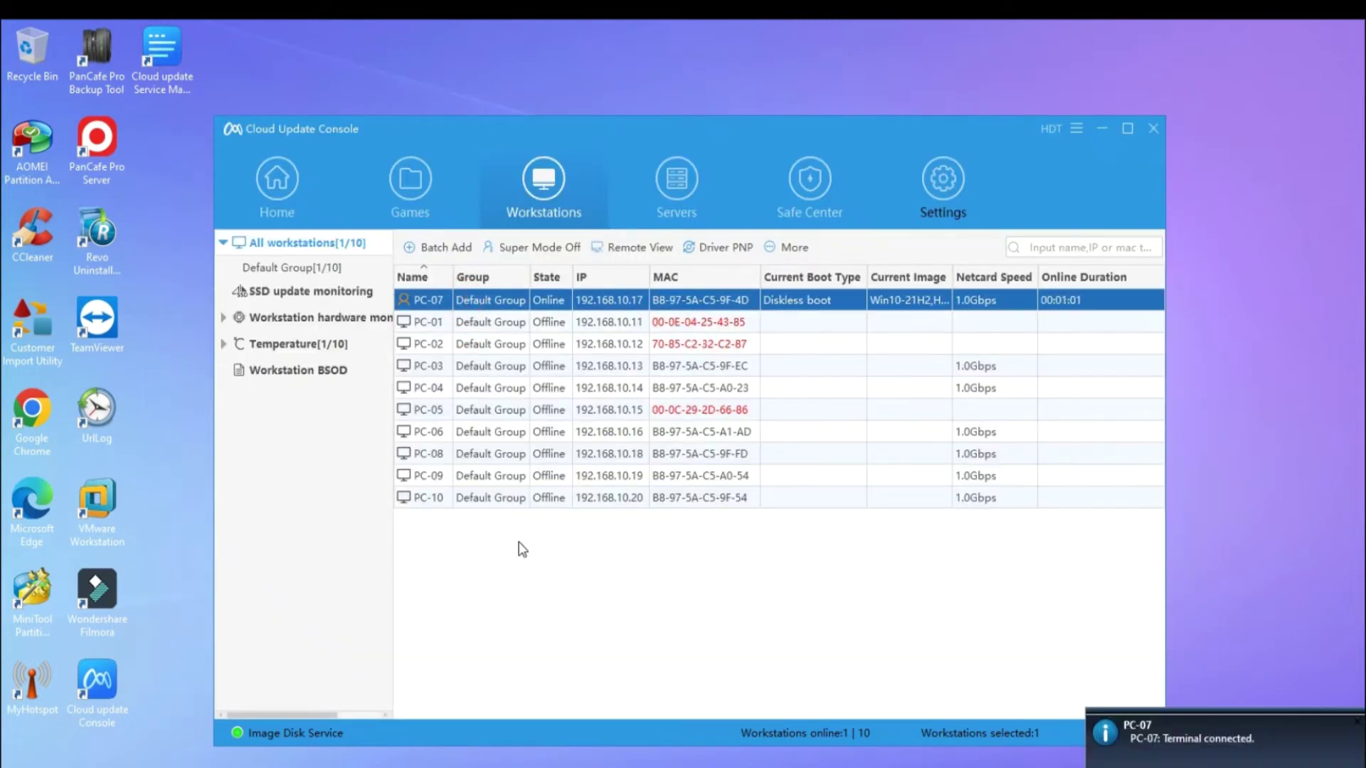
# Start remote control of workstation PC-07 and show the hidden notification icons on its desktop.
pyautogui.rightClick(687, 300)
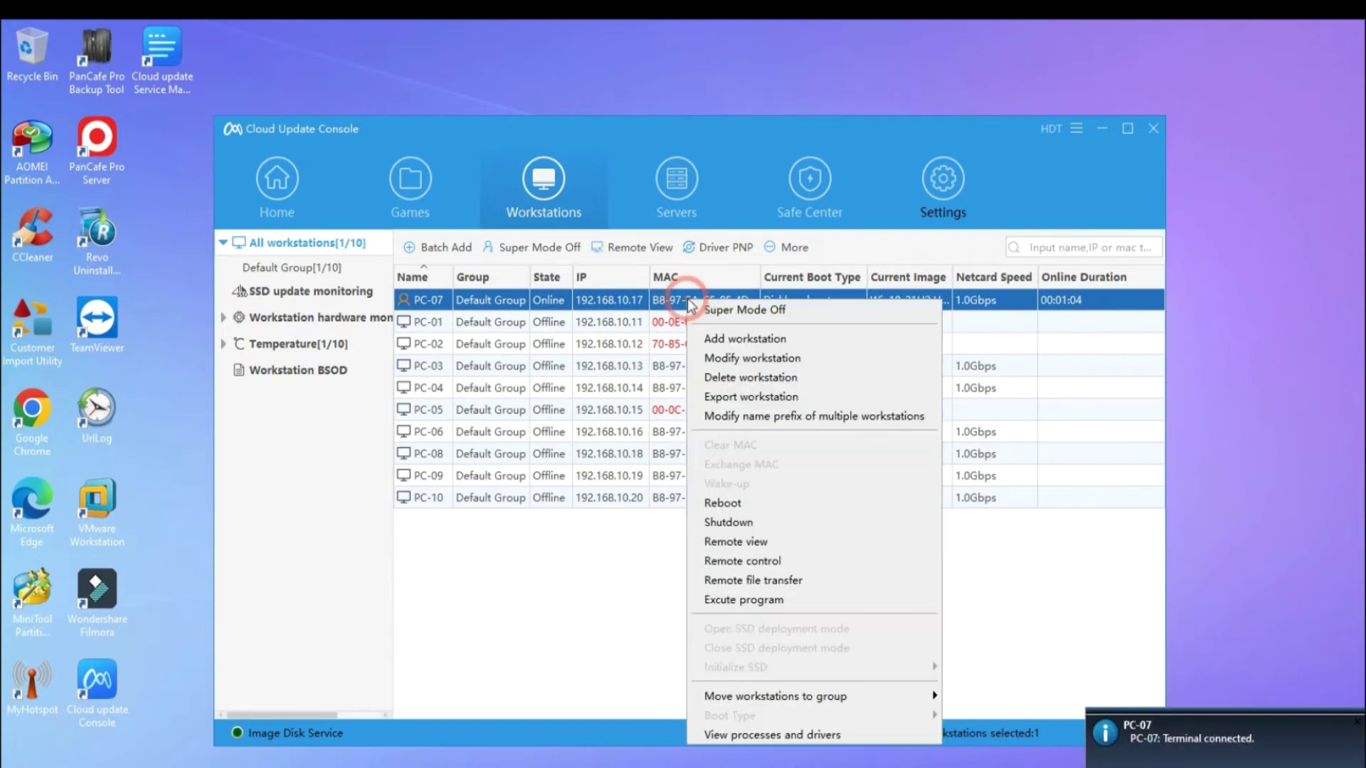
pyautogui.click(739, 560)
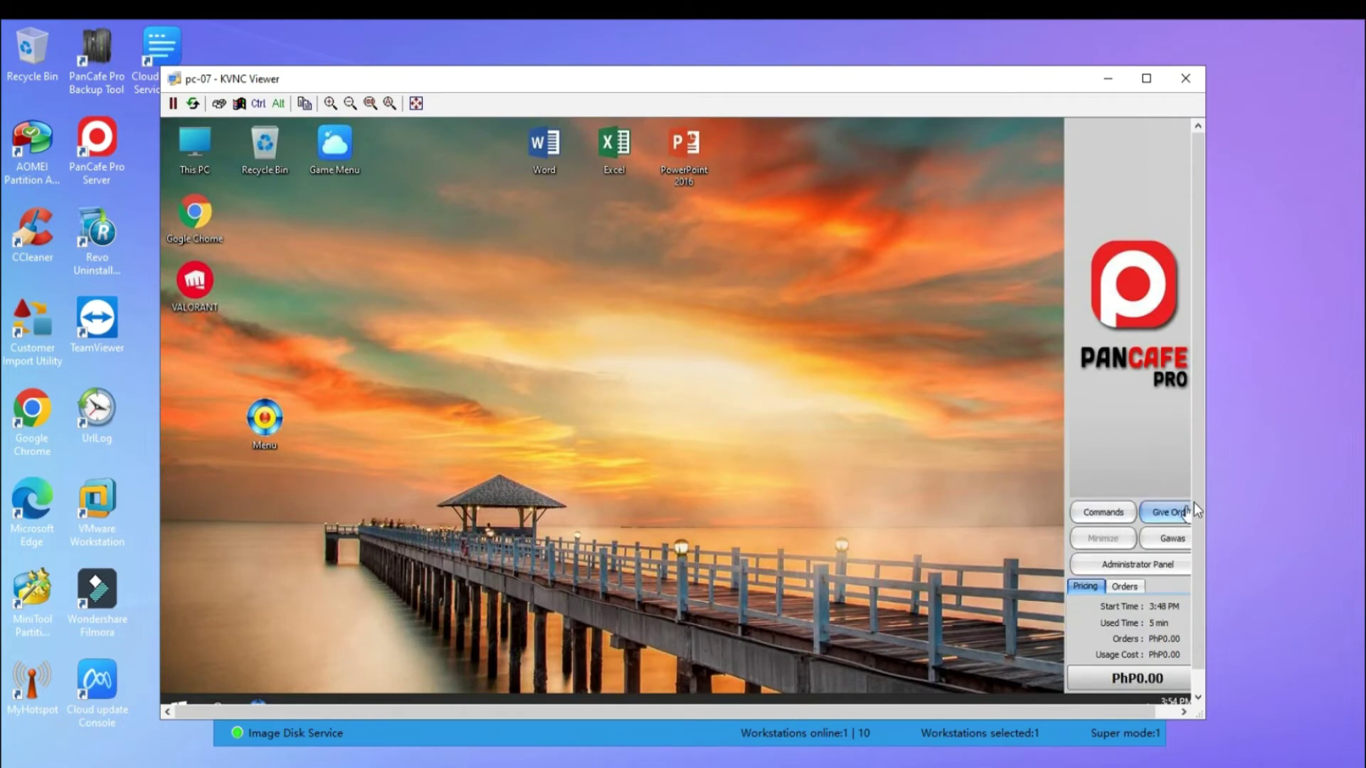
pyautogui.moveTo(1198, 489); pyautogui.dragTo(1203, 536)
pyautogui.click(1105, 689)
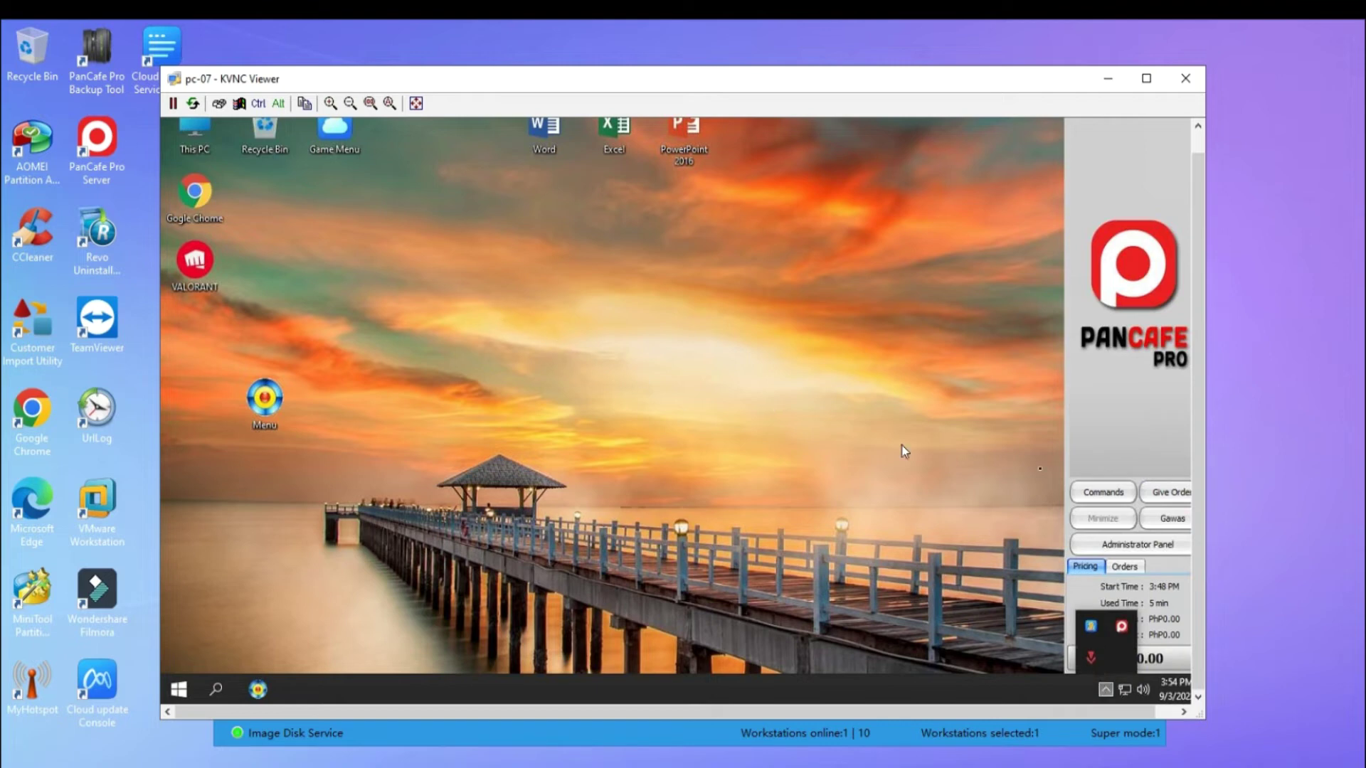
# Launch VALORANT from its desktop shortcut and move the Menu shortcut directly below the VALORANT one.
pyautogui.moveTo(1198, 348); pyautogui.dragTo(1198, 327)
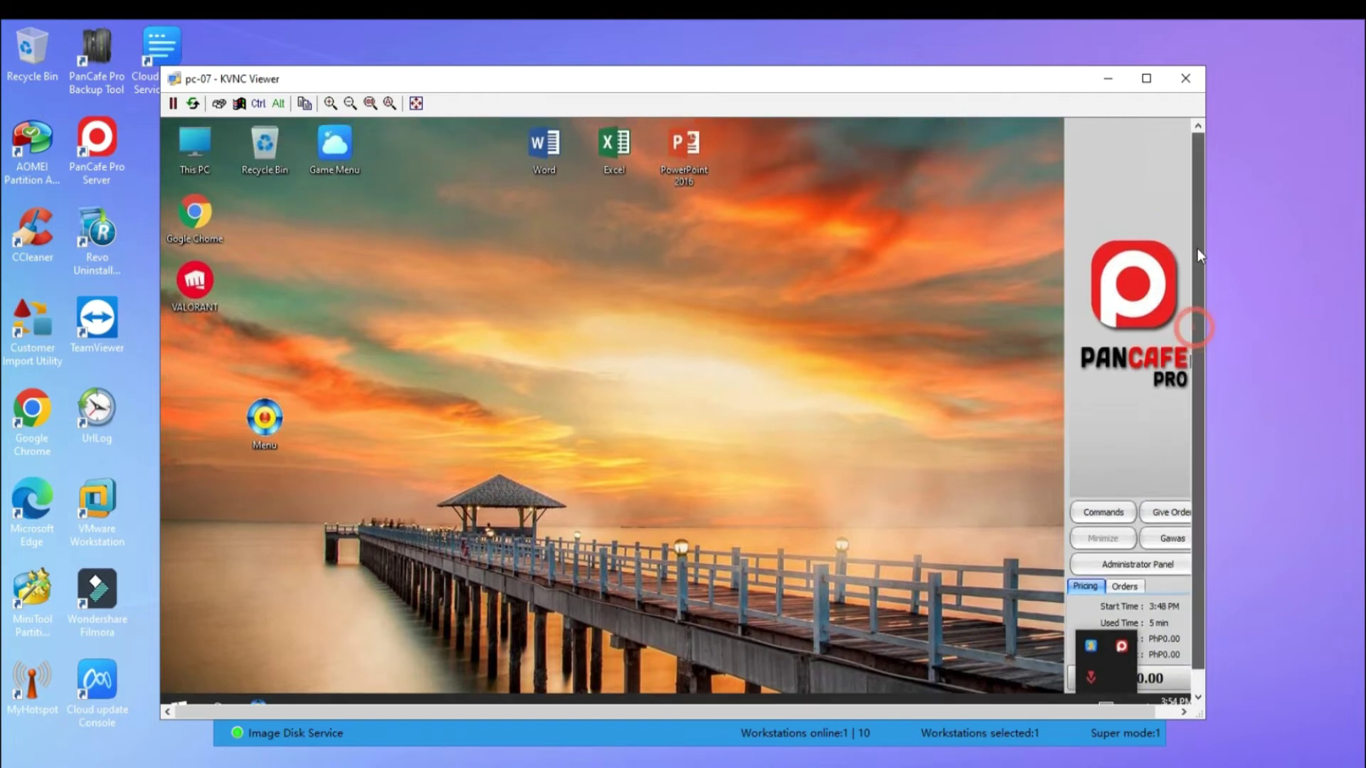
pyautogui.rightClick(187, 280)
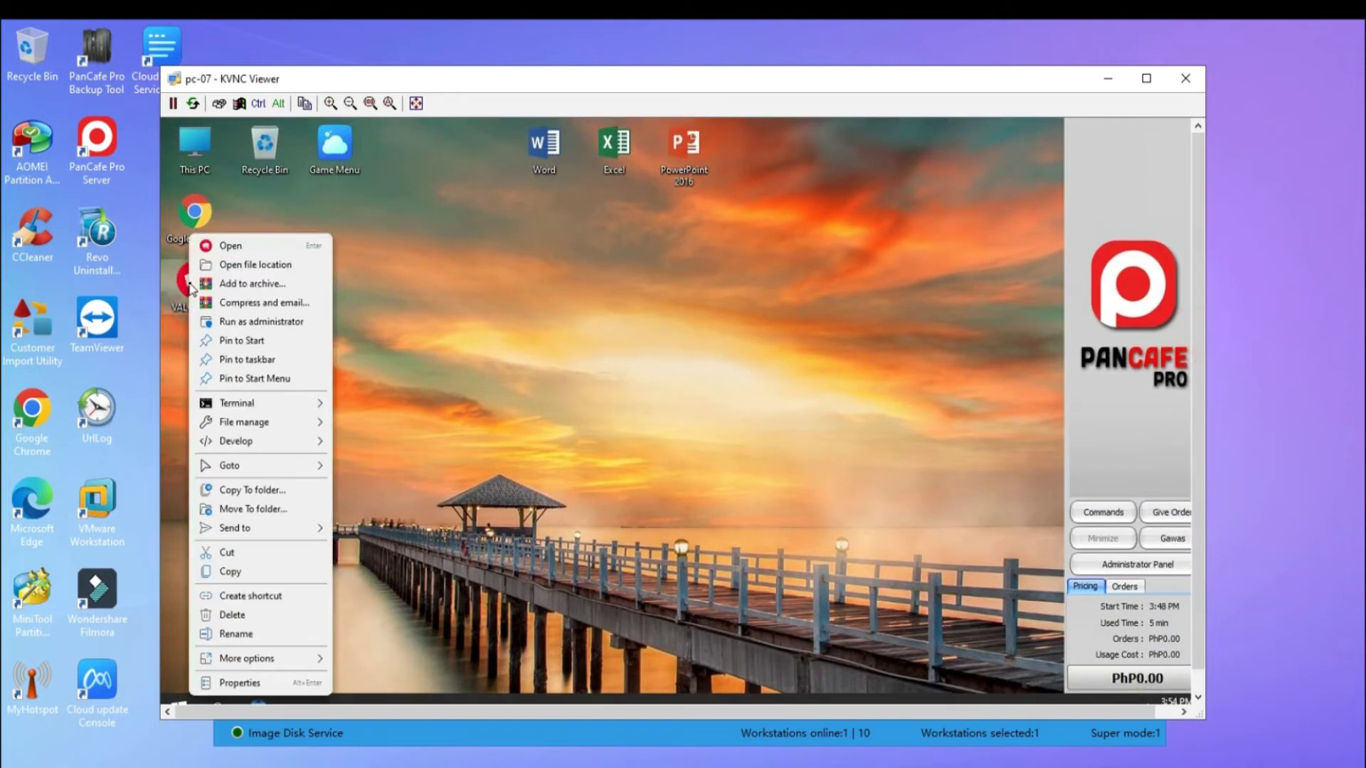
pyautogui.click(229, 249)
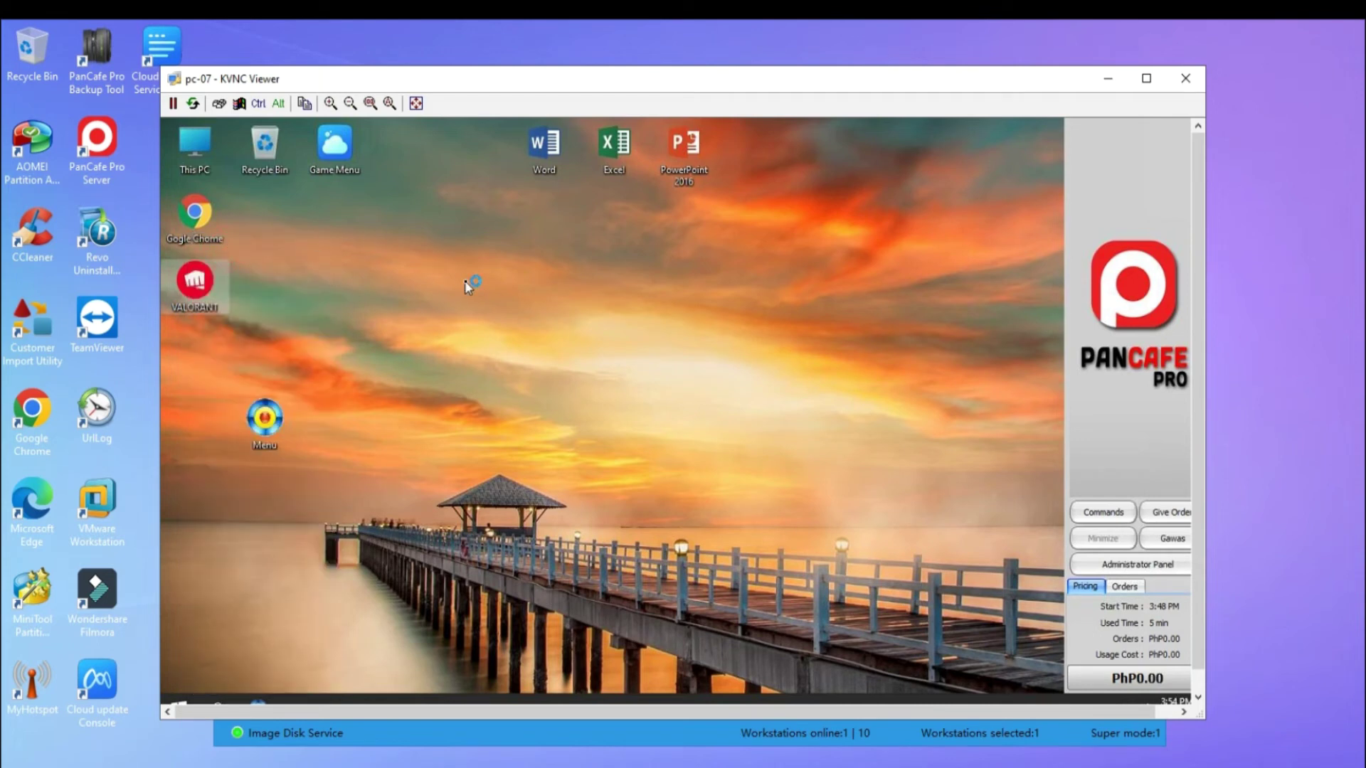
pyautogui.moveTo(249, 427); pyautogui.dragTo(195, 349)
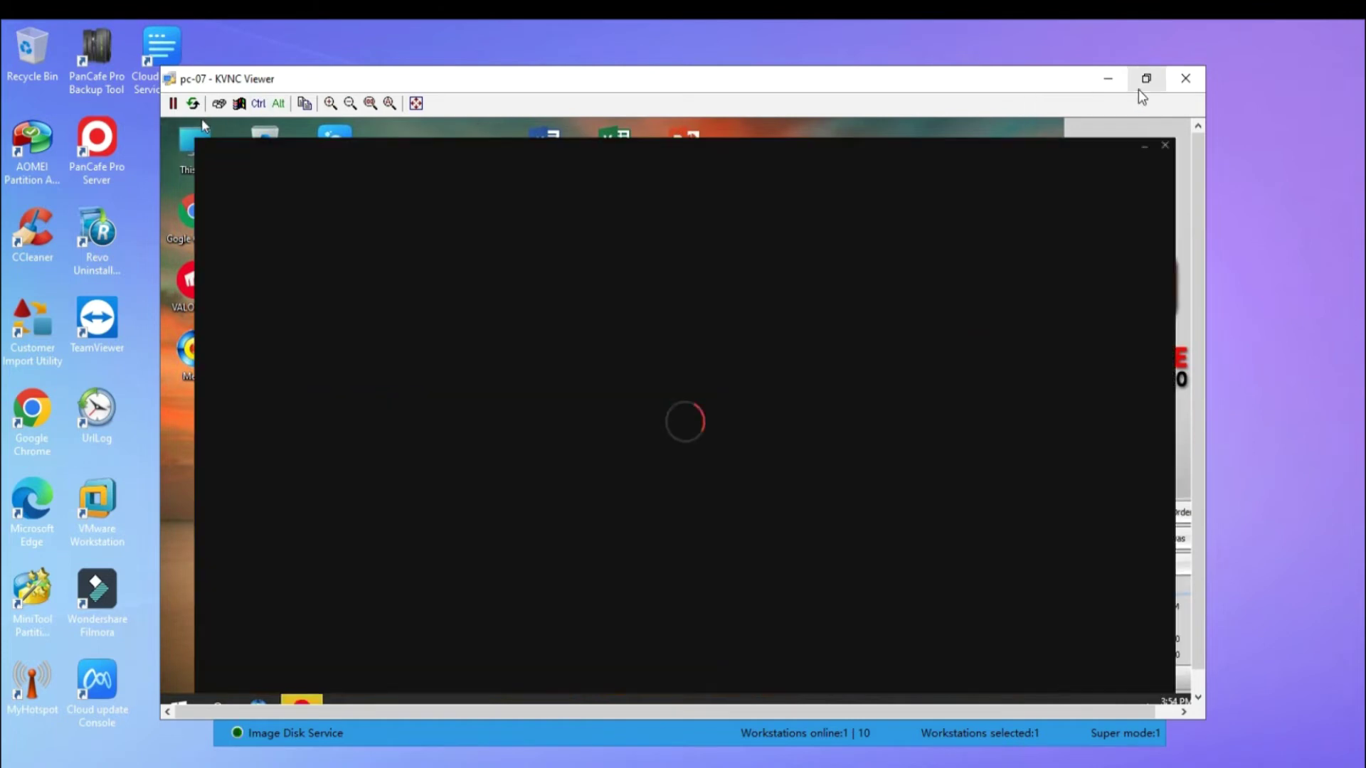
# Maximize the PC-07 remote viewer and move the Riot sign-in window slightly upward on the desktop.
pyautogui.click(1145, 79)
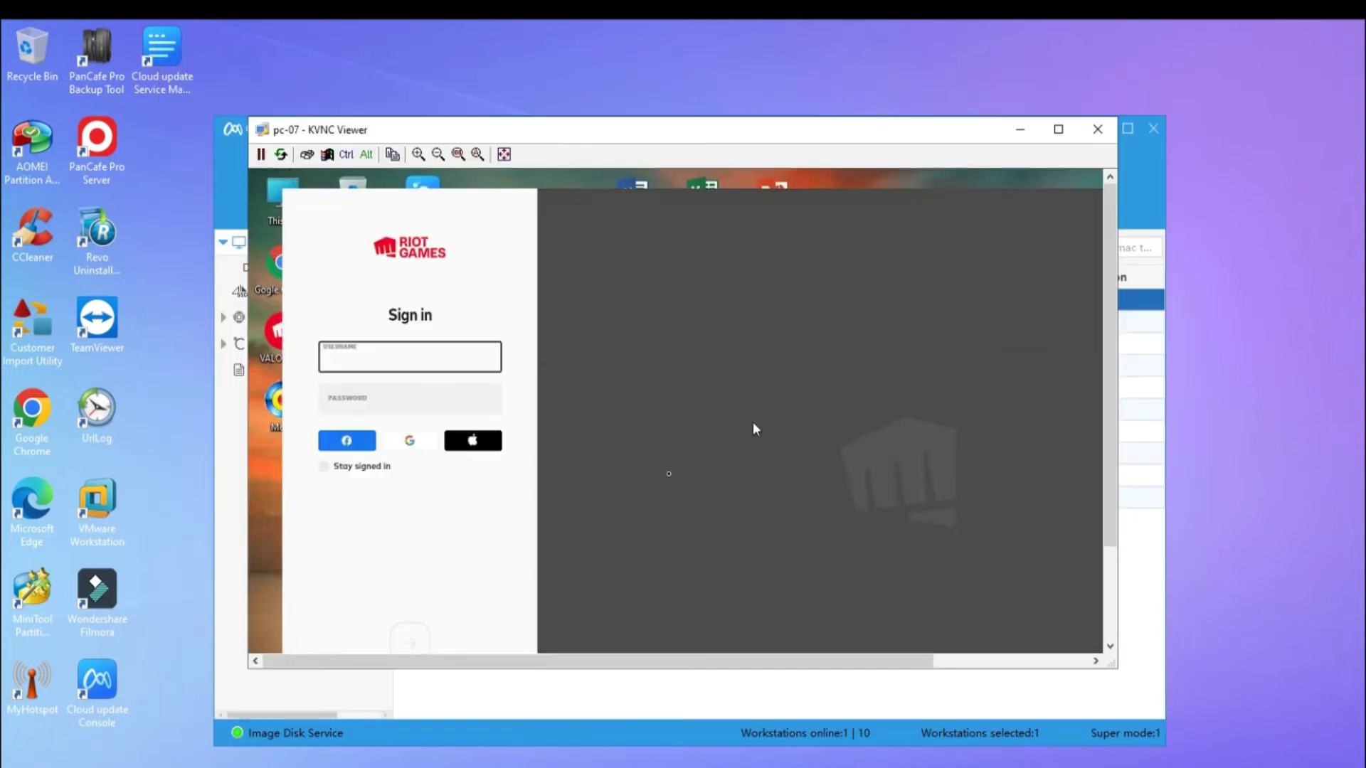
pyautogui.click(1059, 131)
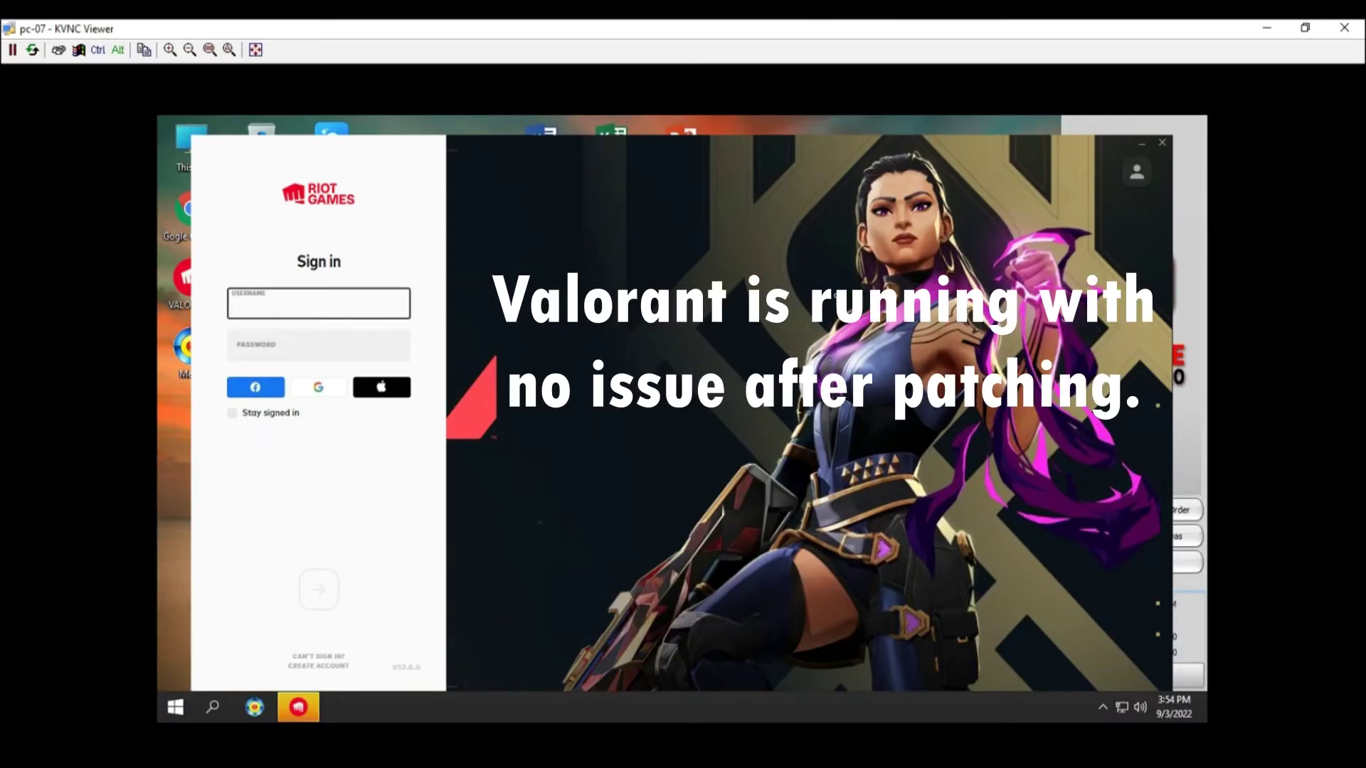
pyautogui.moveTo(844, 151); pyautogui.dragTo(844, 134)
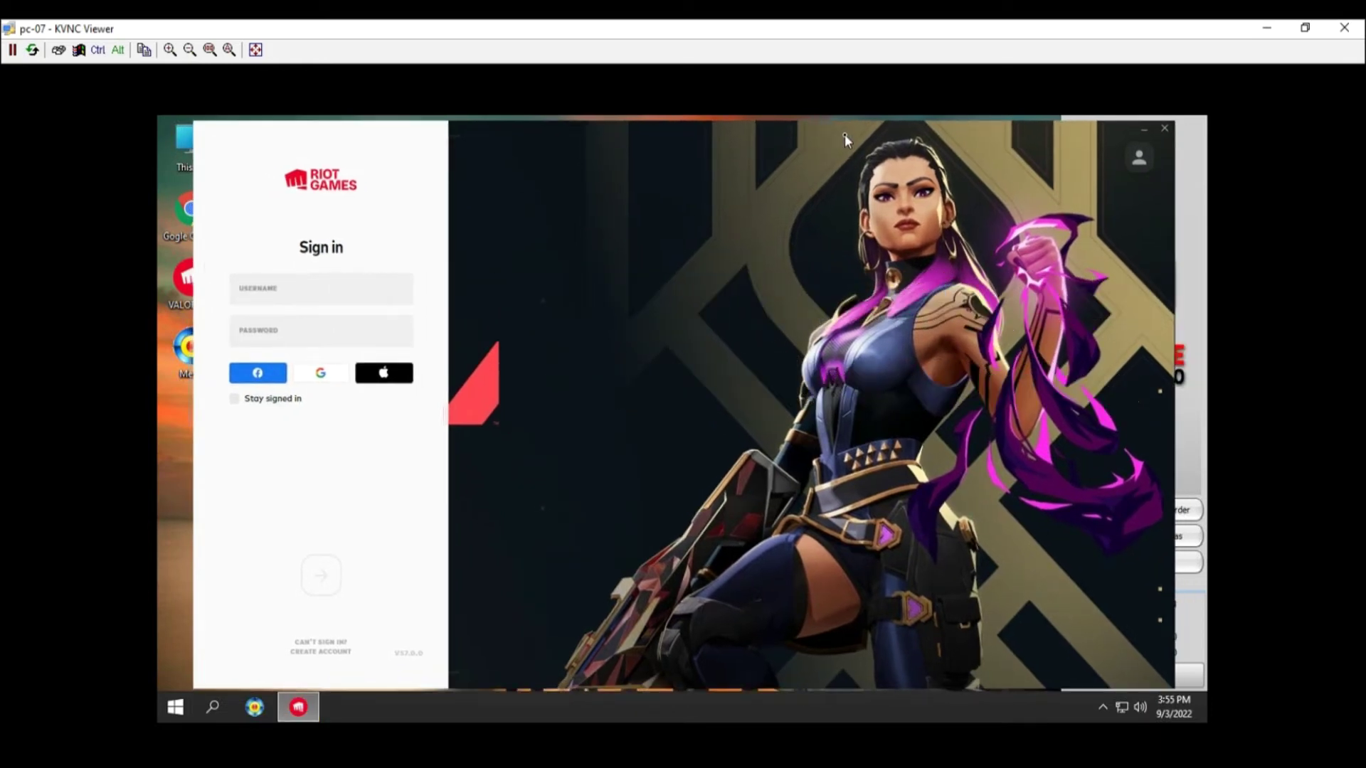
pyautogui.moveTo(844, 134); pyautogui.dragTo(840, 134)
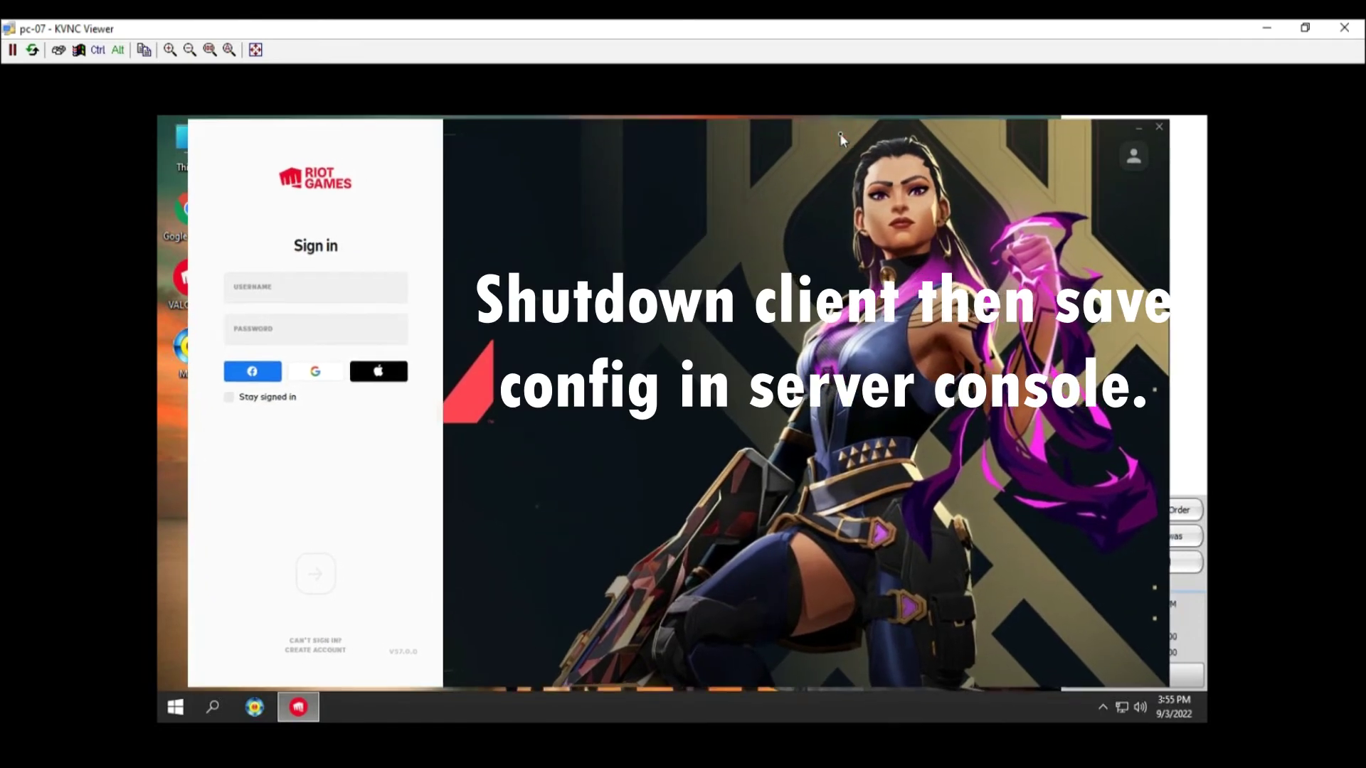
# Close the Riot sign-in window and shut down PC-07 from its remote desktop.
pyautogui.click(1158, 128)
pyautogui.rightClick(829, 280)
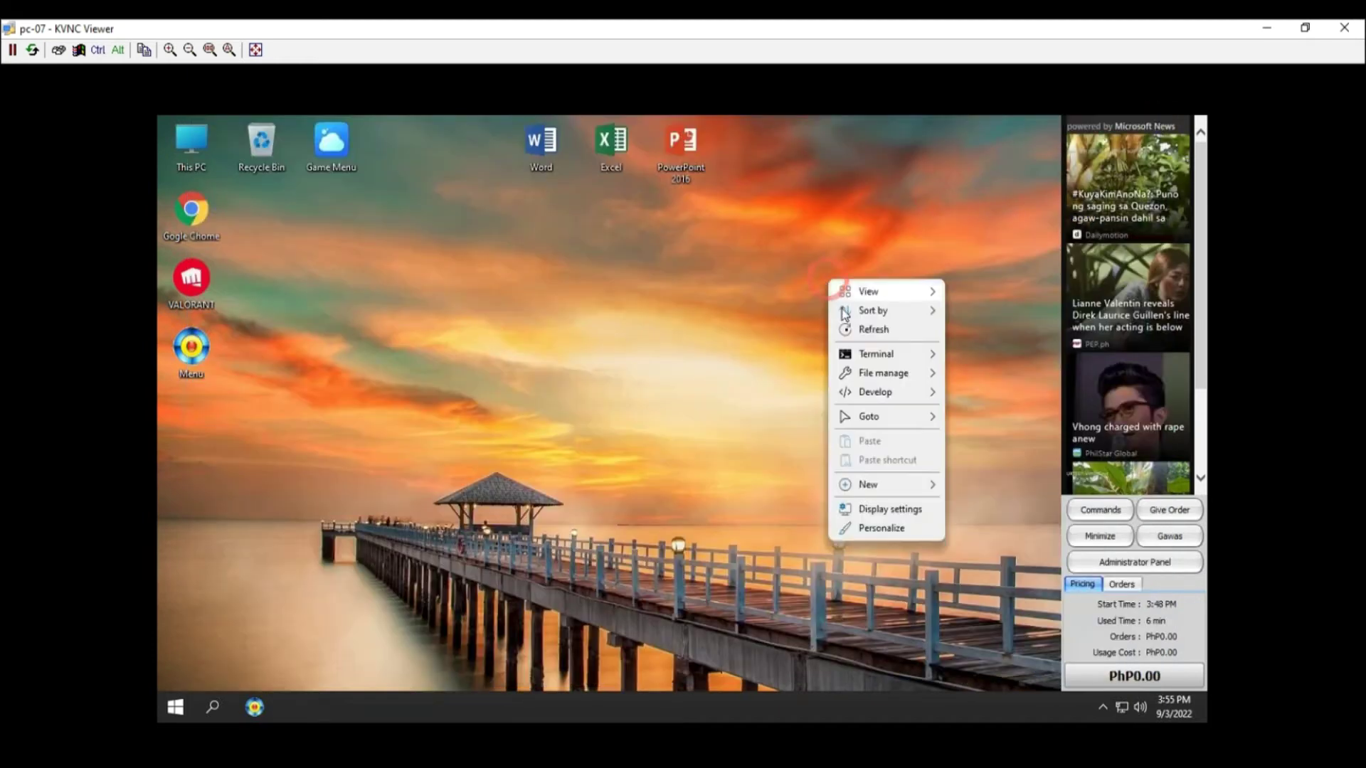
pyautogui.click(853, 330)
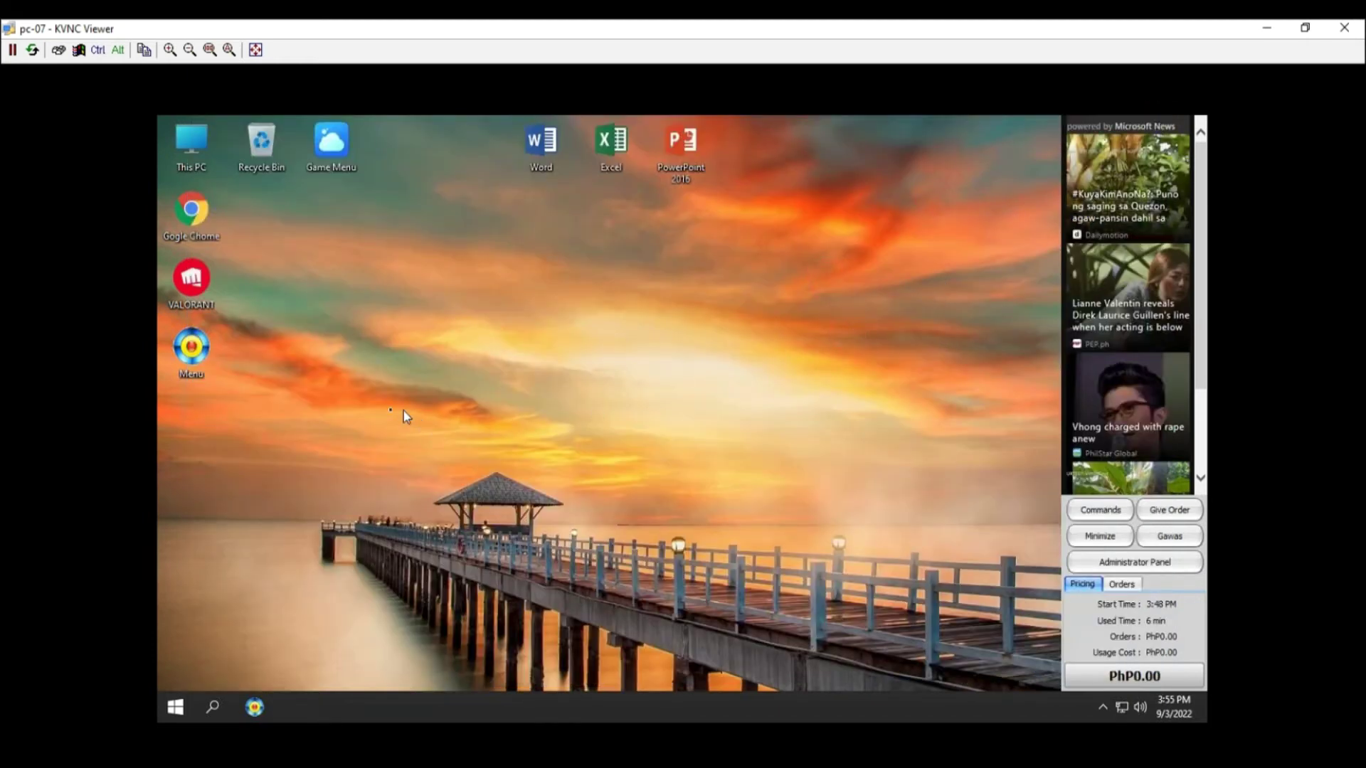
pyautogui.click(175, 706)
pyautogui.click(404, 672)
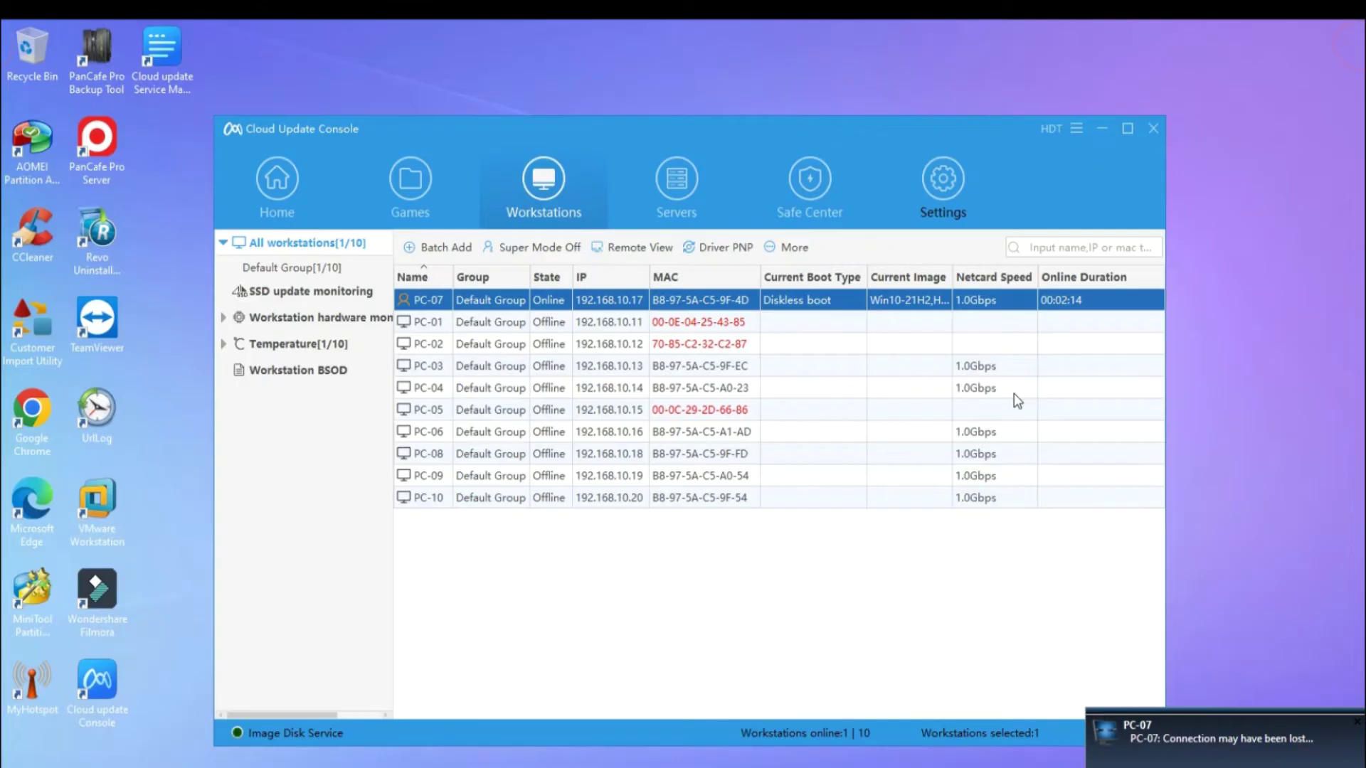
# Turn off super mode for PC-07, saving the modification as the current restore point with the comment "InstallVALo".
pyautogui.rightClick(508, 301)
pyautogui.click(511, 316)
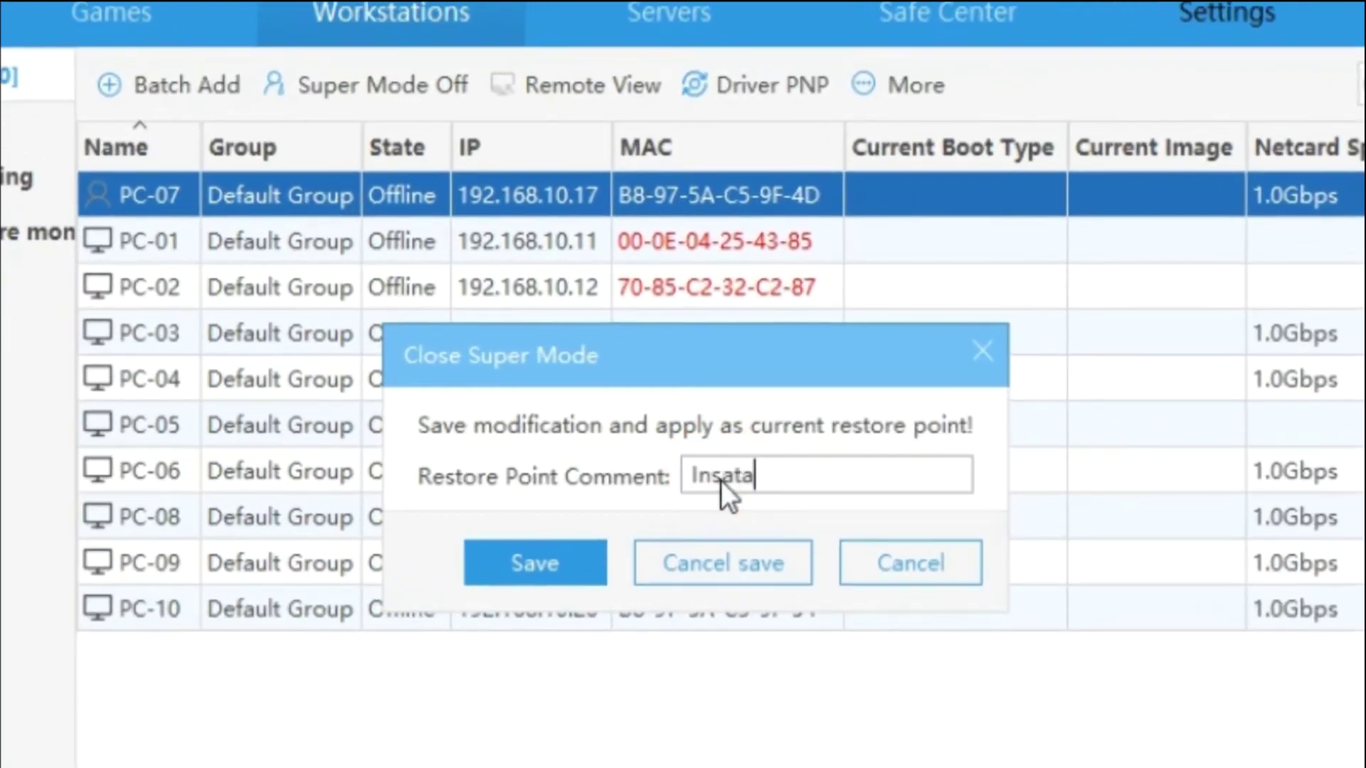
pyautogui.write('InstallVALo')
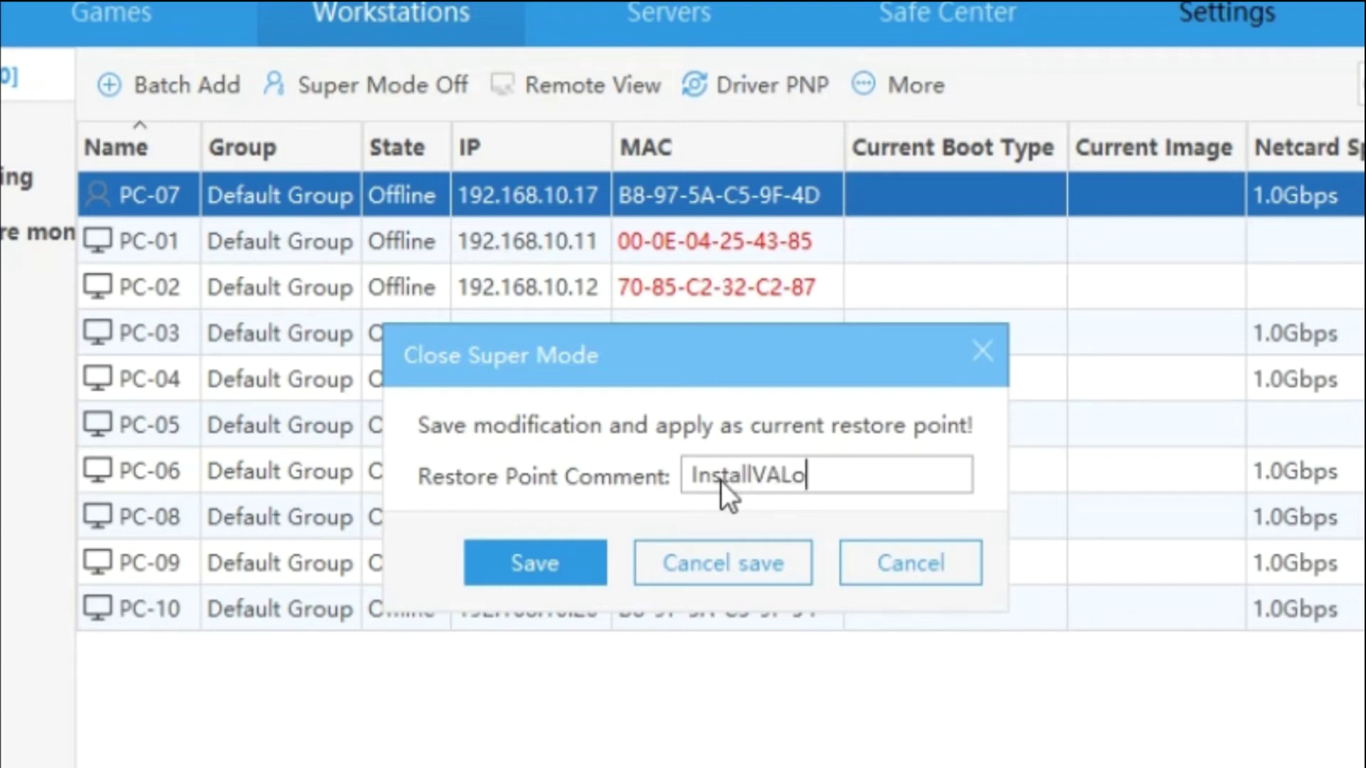
pyautogui.click(562, 564)
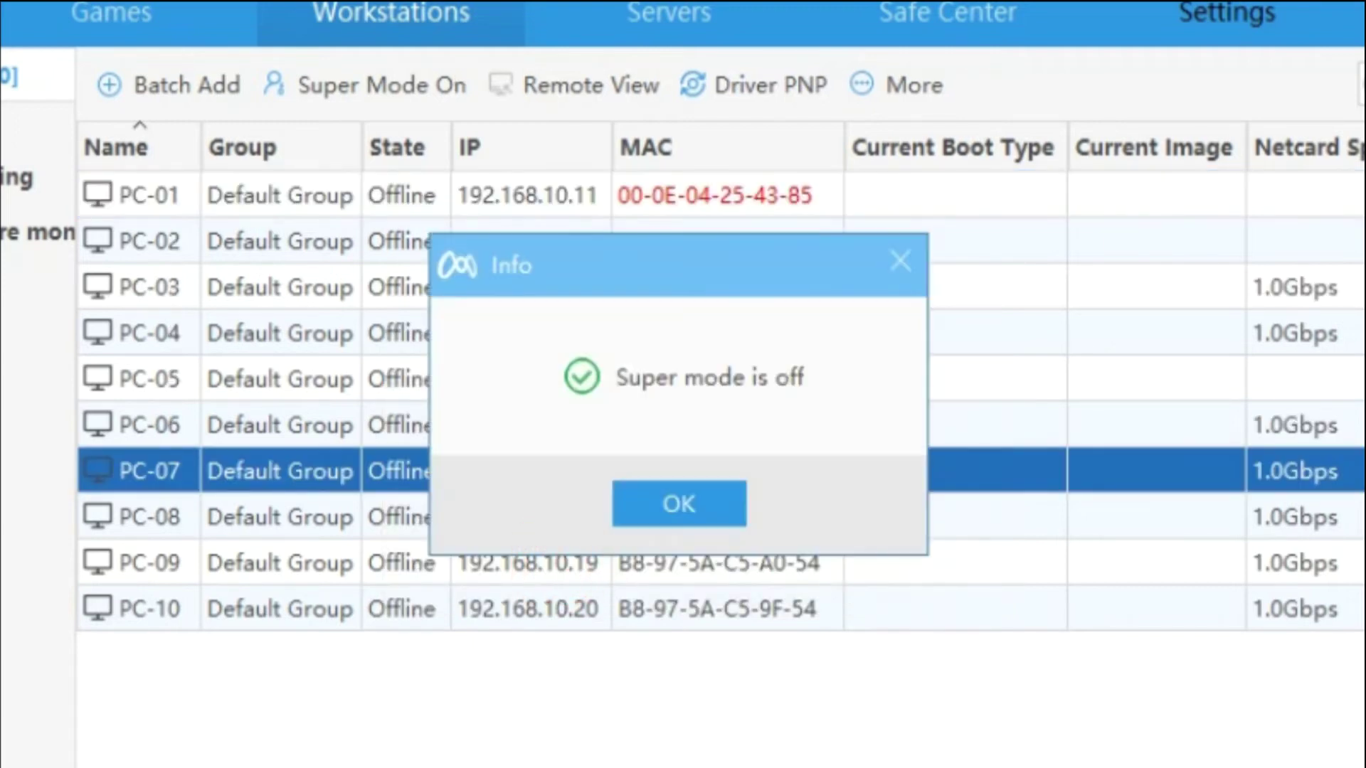
pyautogui.click(681, 504)
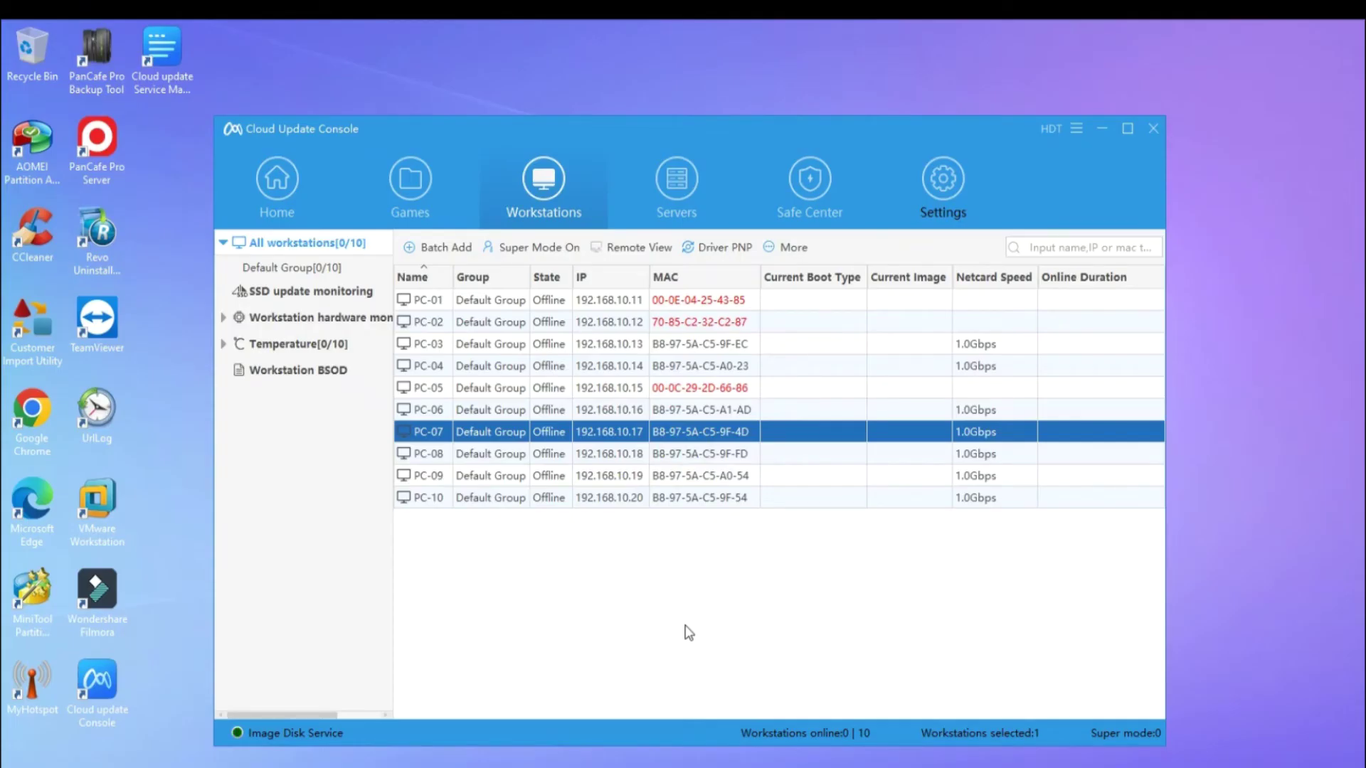
# Minimize the console, place the Valorant Update Synchronizer icon beside the VALORANT shortcut and refresh the server's desktop.
pyautogui.click(1105, 130)
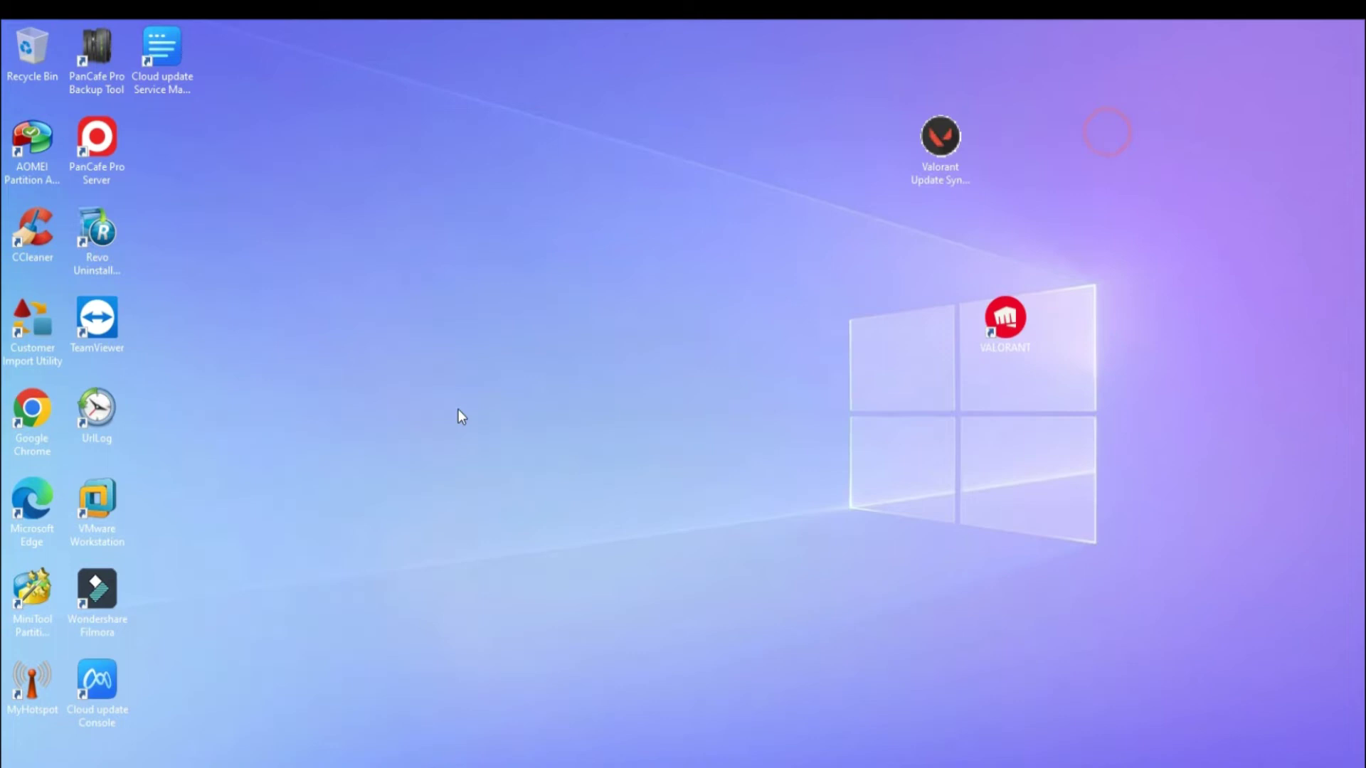
pyautogui.rightClick(317, 325)
pyautogui.click(344, 372)
pyautogui.moveTo(946, 160); pyautogui.dragTo(874, 333)
pyautogui.rightClick(552, 236)
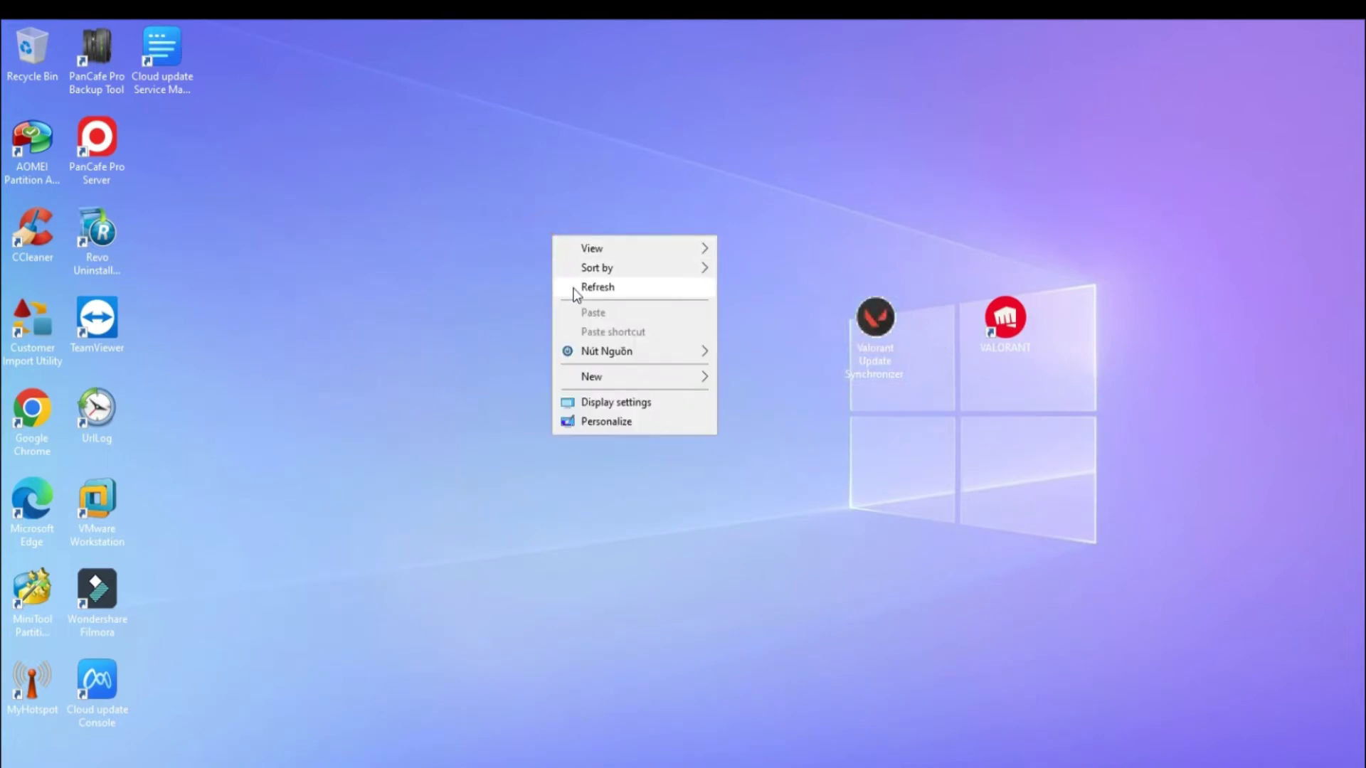
pyautogui.click(574, 288)
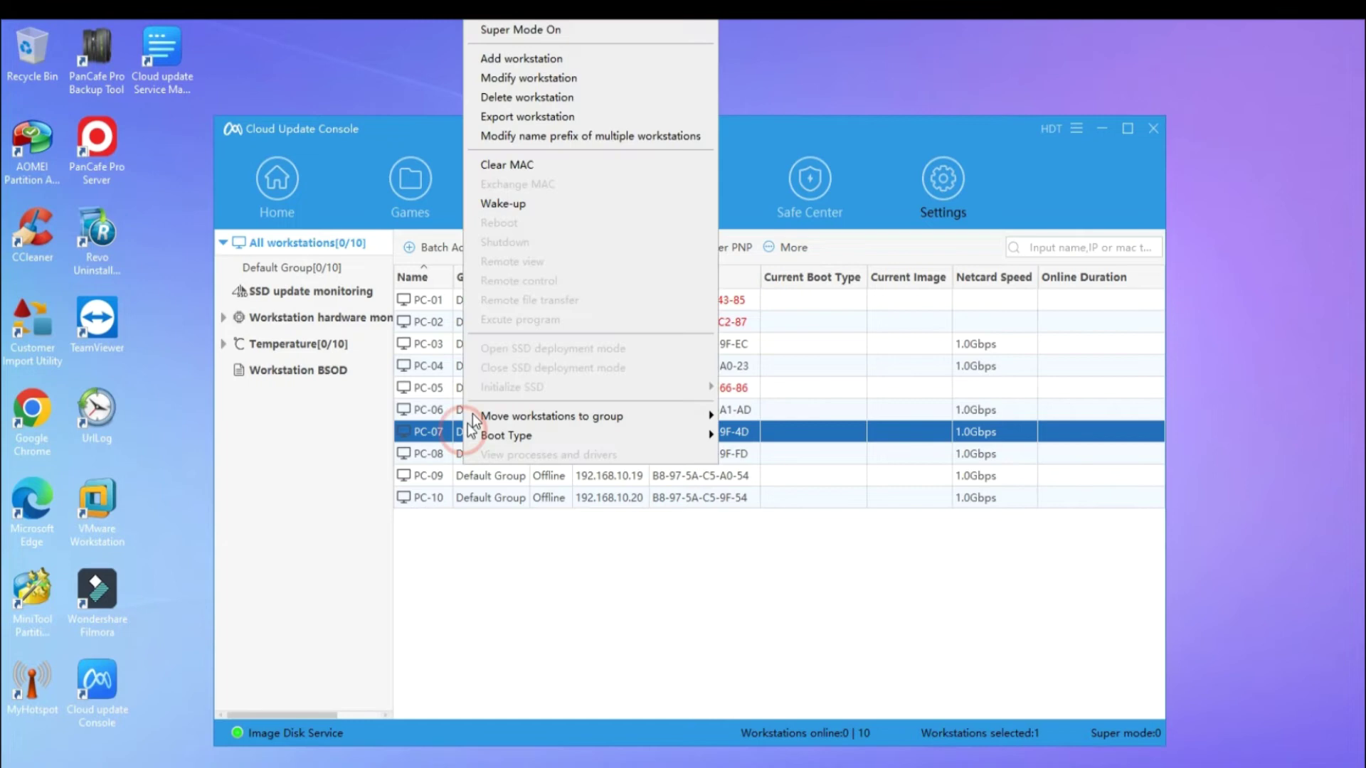
# Wake up workstation PC-07 and start a maximized remote control session on it.
pyautogui.click(512, 205)
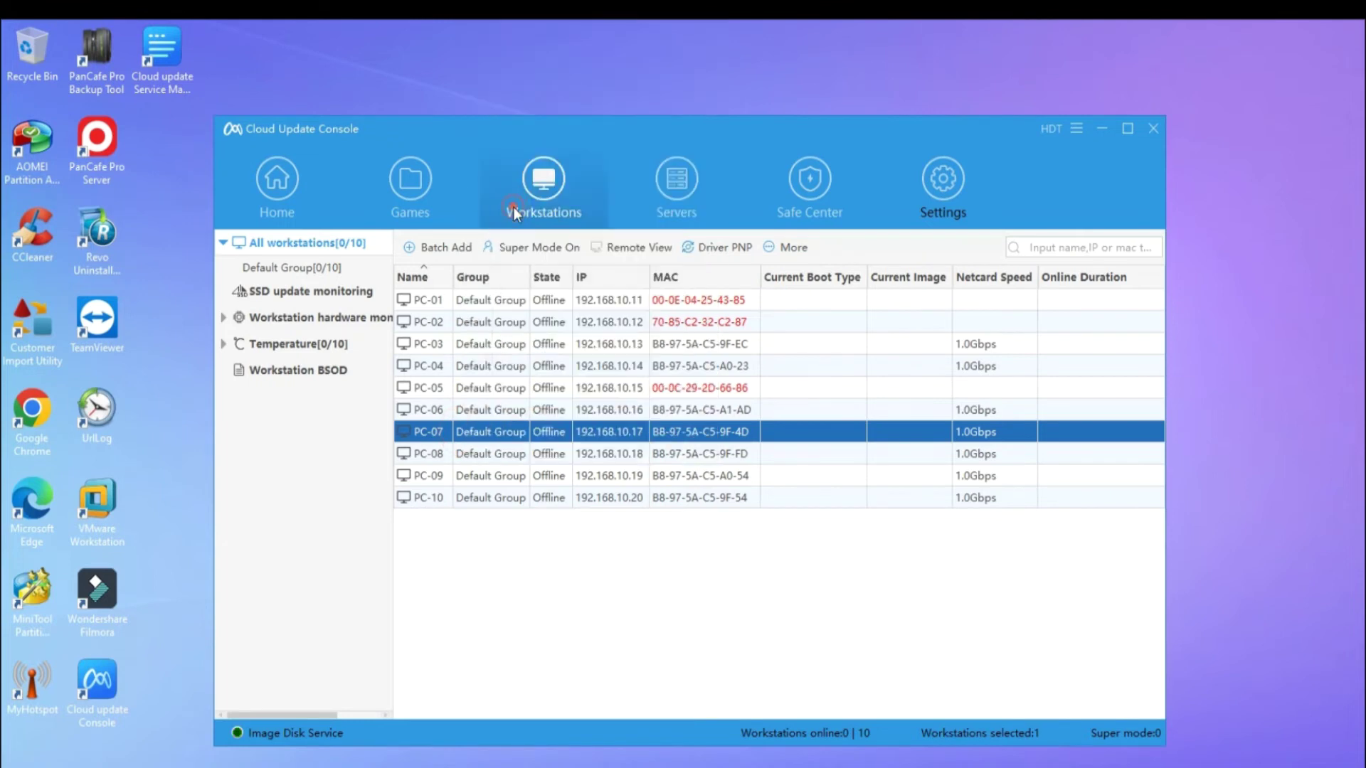
pyautogui.rightClick(450, 434)
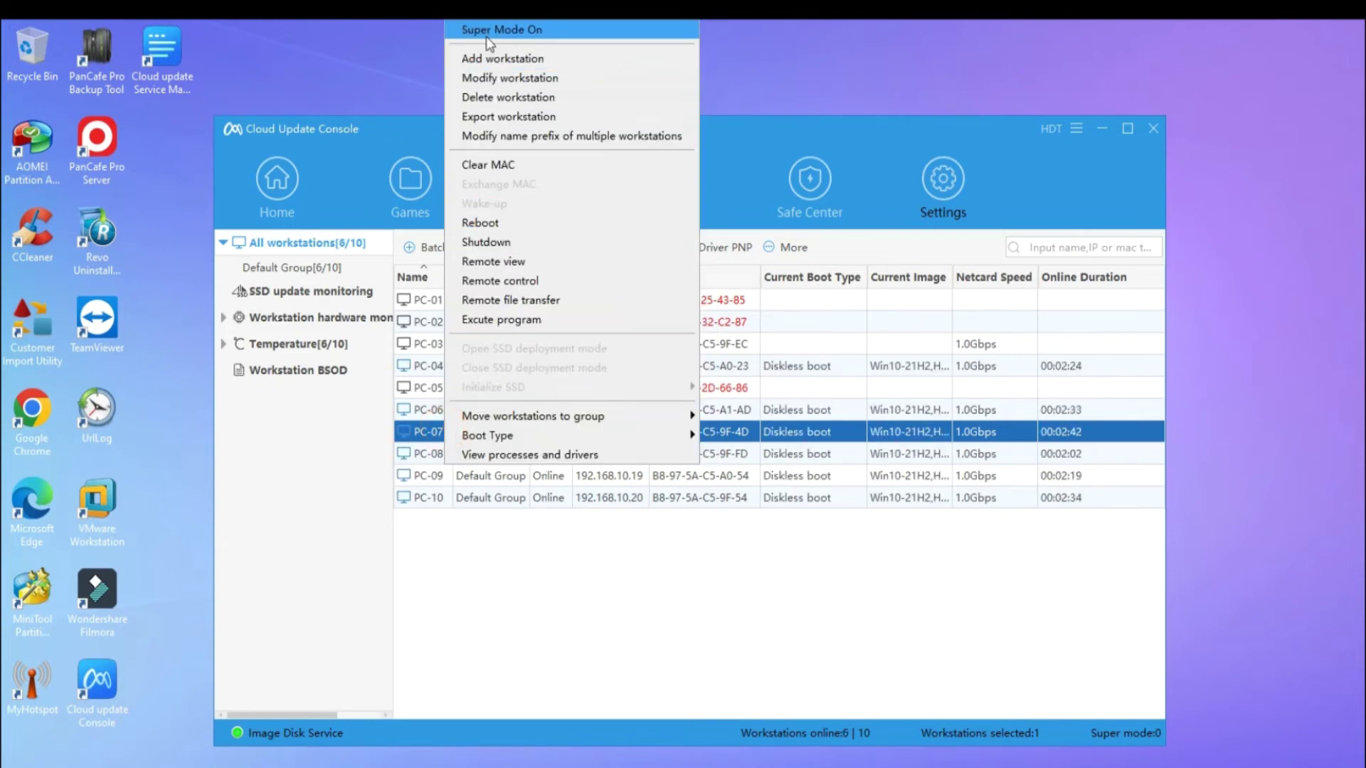
pyautogui.click(493, 279)
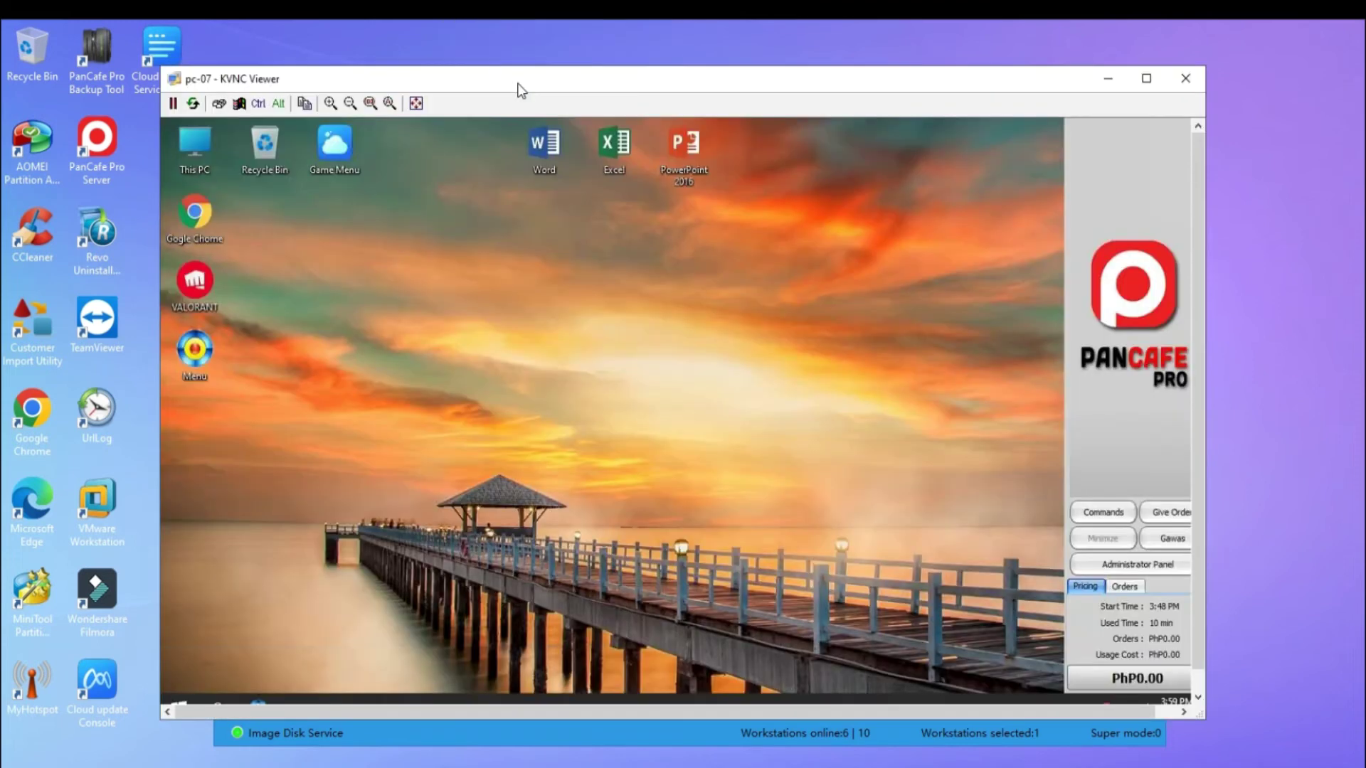
pyautogui.click(1146, 78)
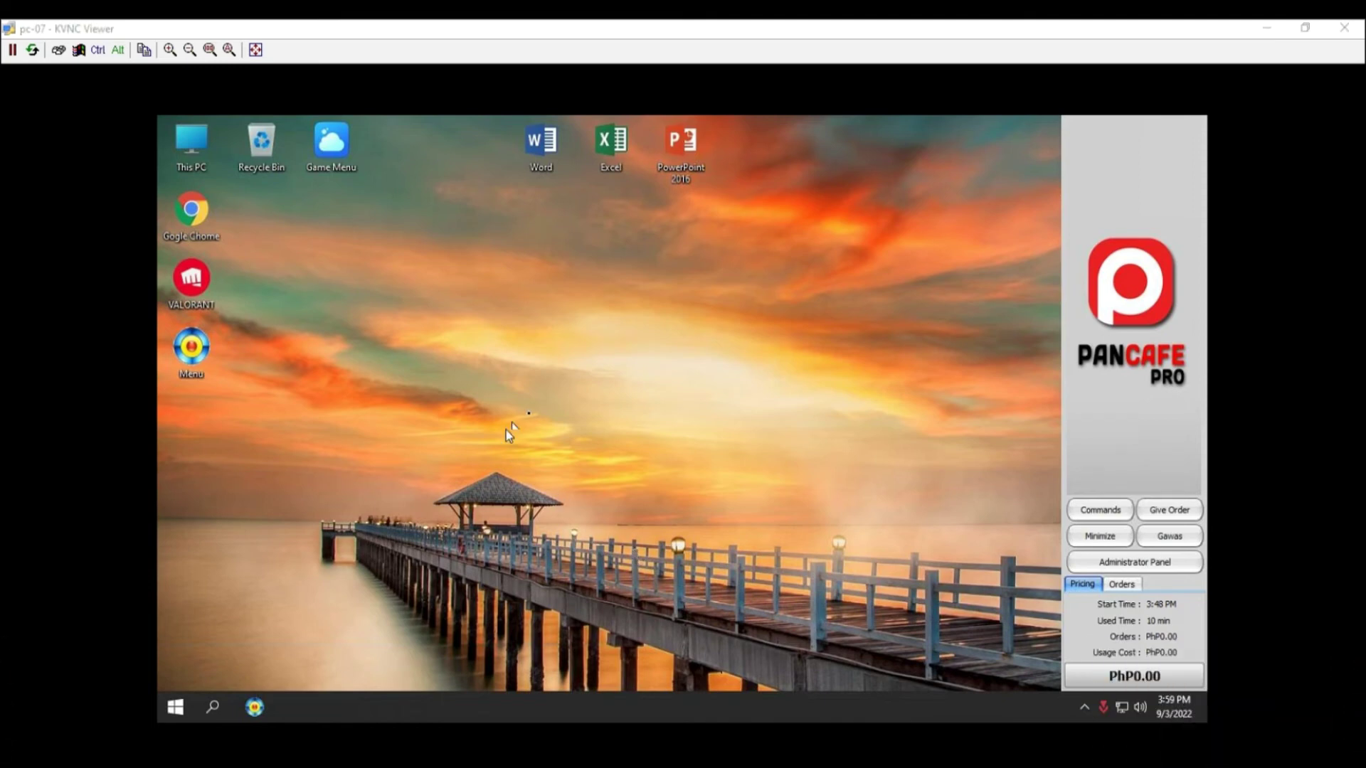
# Launch VALORANT on PC-07 to check its update status and close the Riot sign-in window.
pyautogui.rightClick(168, 265)
pyautogui.click(184, 265)
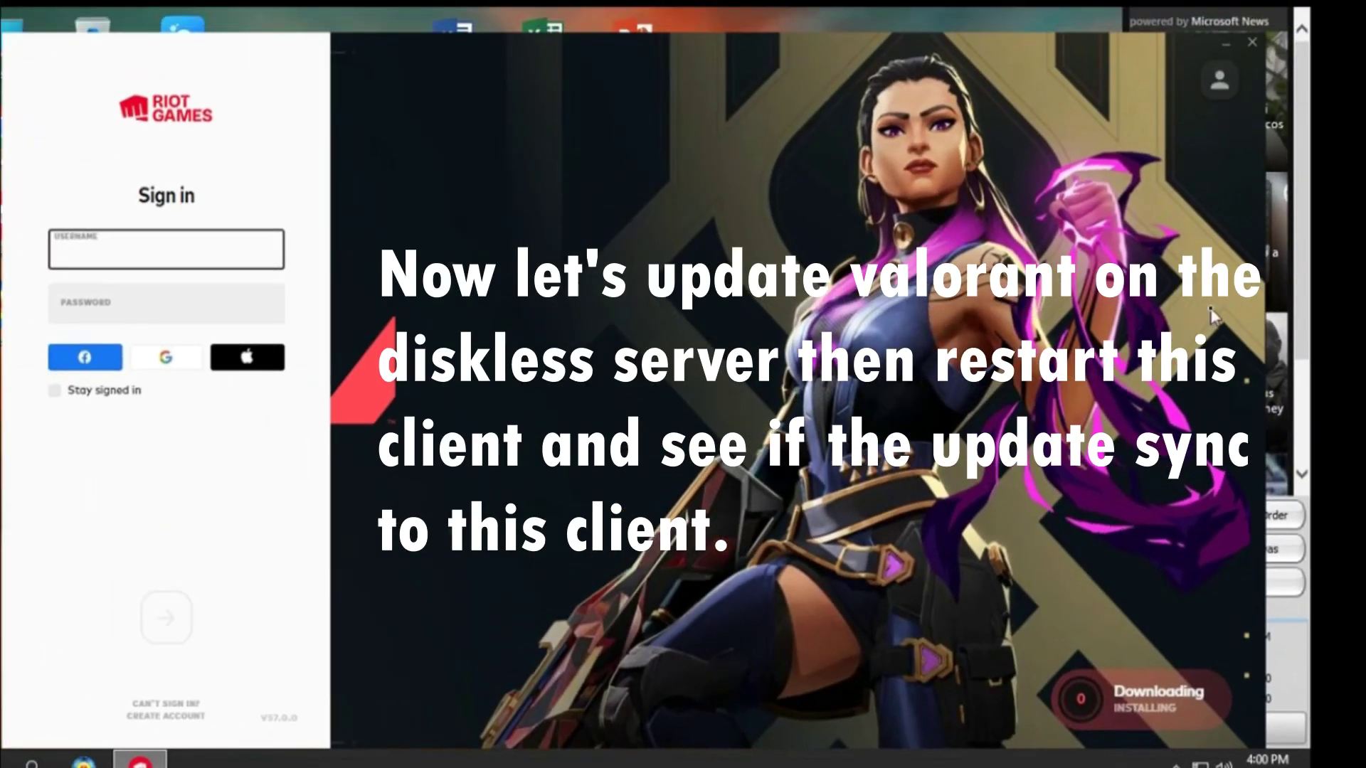
pyautogui.click(1239, 47)
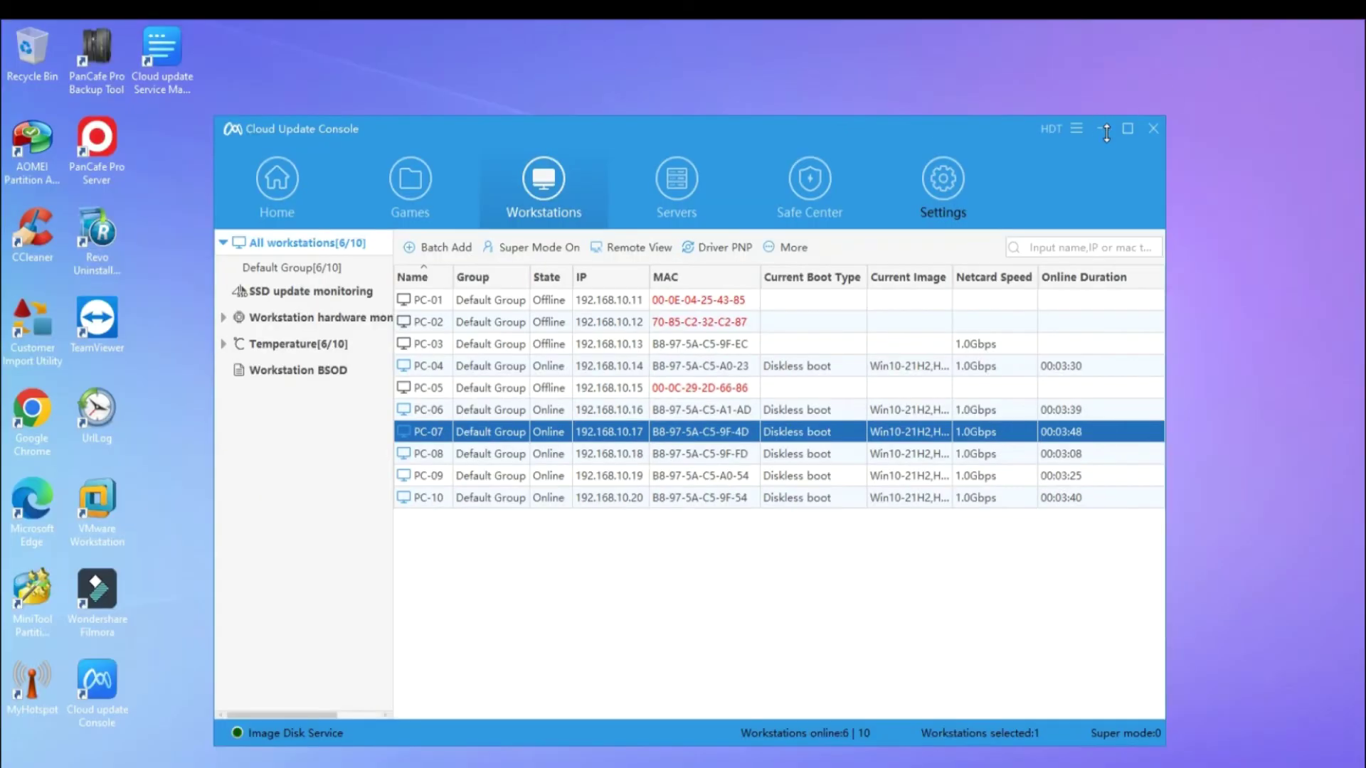
# Minimize the console, run the VALORANT update on the diskless server and close the Riot sign-in window.
pyautogui.click(1107, 133)
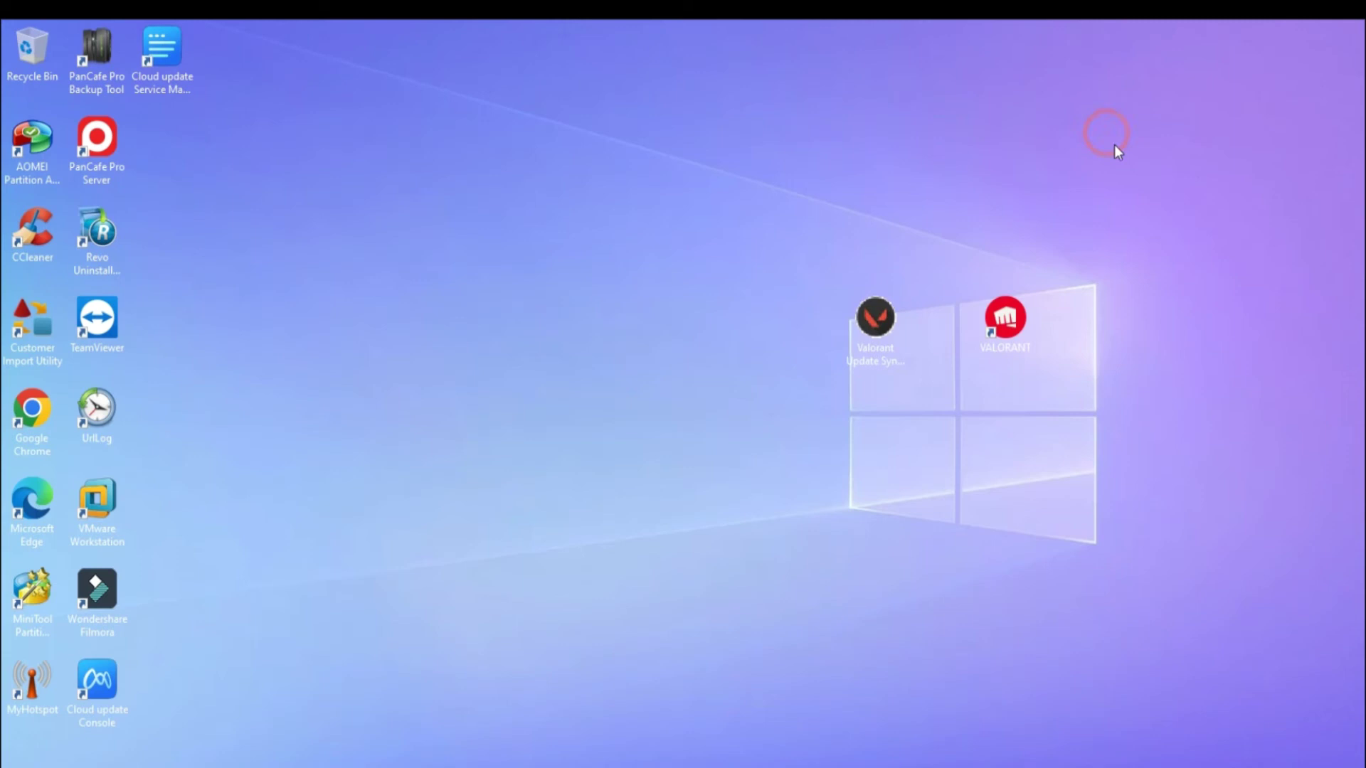
pyautogui.rightClick(1018, 331)
pyautogui.click(1039, 342)
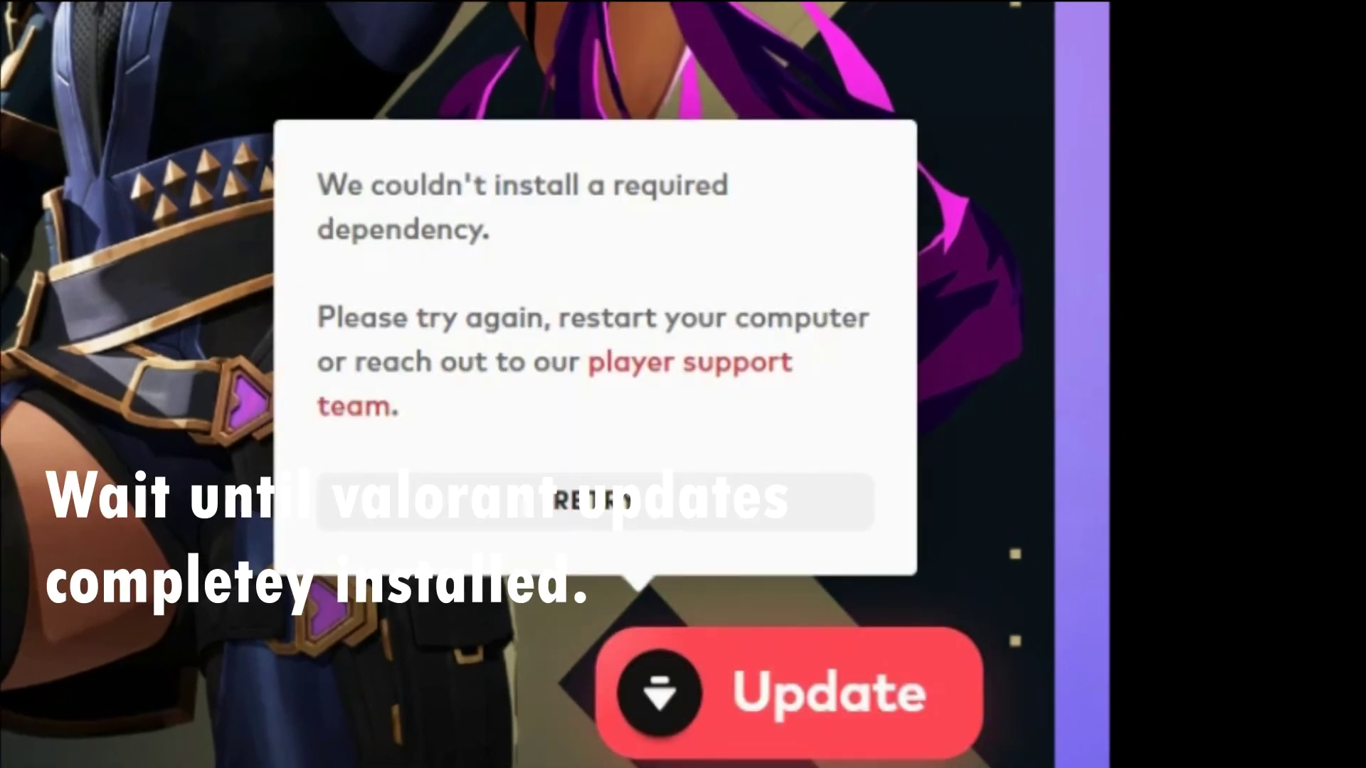
pyautogui.click(903, 702)
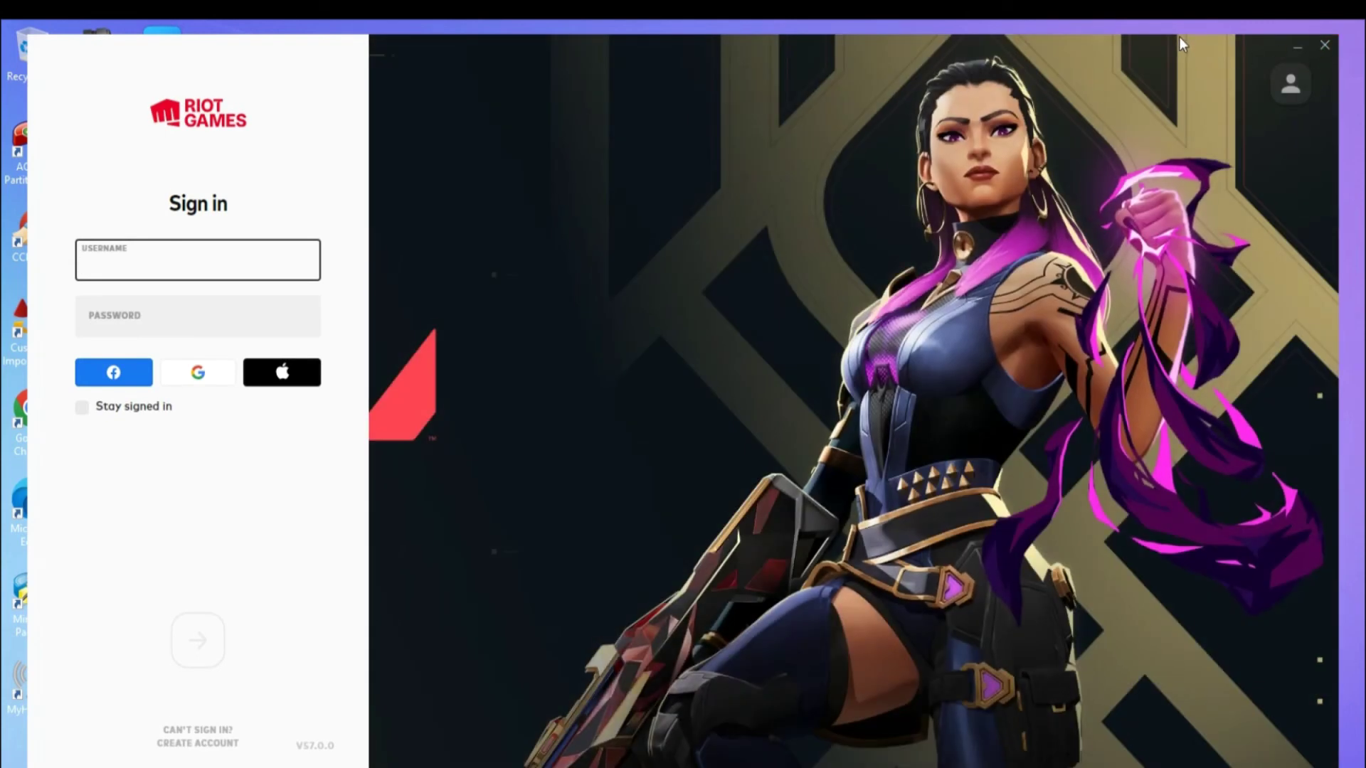
pyautogui.moveTo(1180, 44); pyautogui.dragTo(1251, 30)
pyautogui.click(1318, 41)
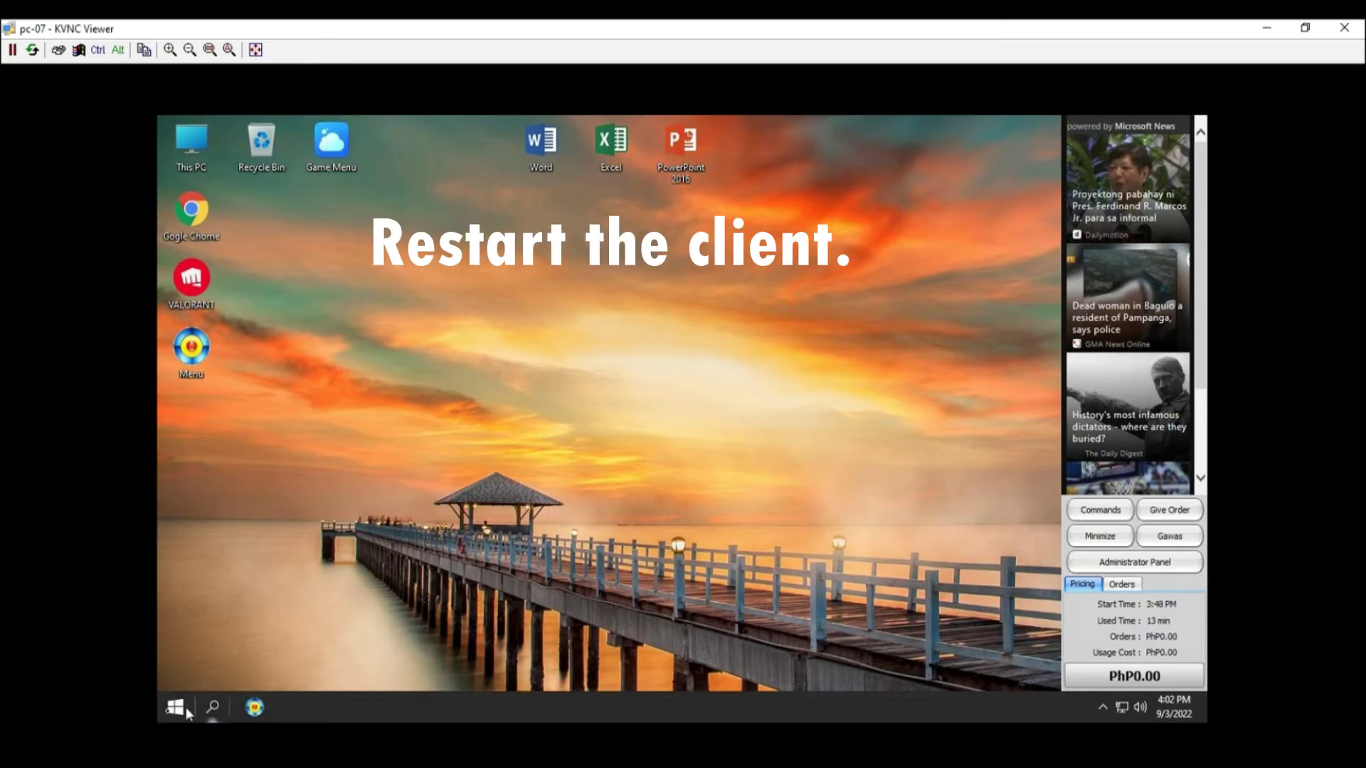
# Restart PC-07 from its remote desktop and reconnect to it in a maximized remote control session.
pyautogui.click(175, 706)
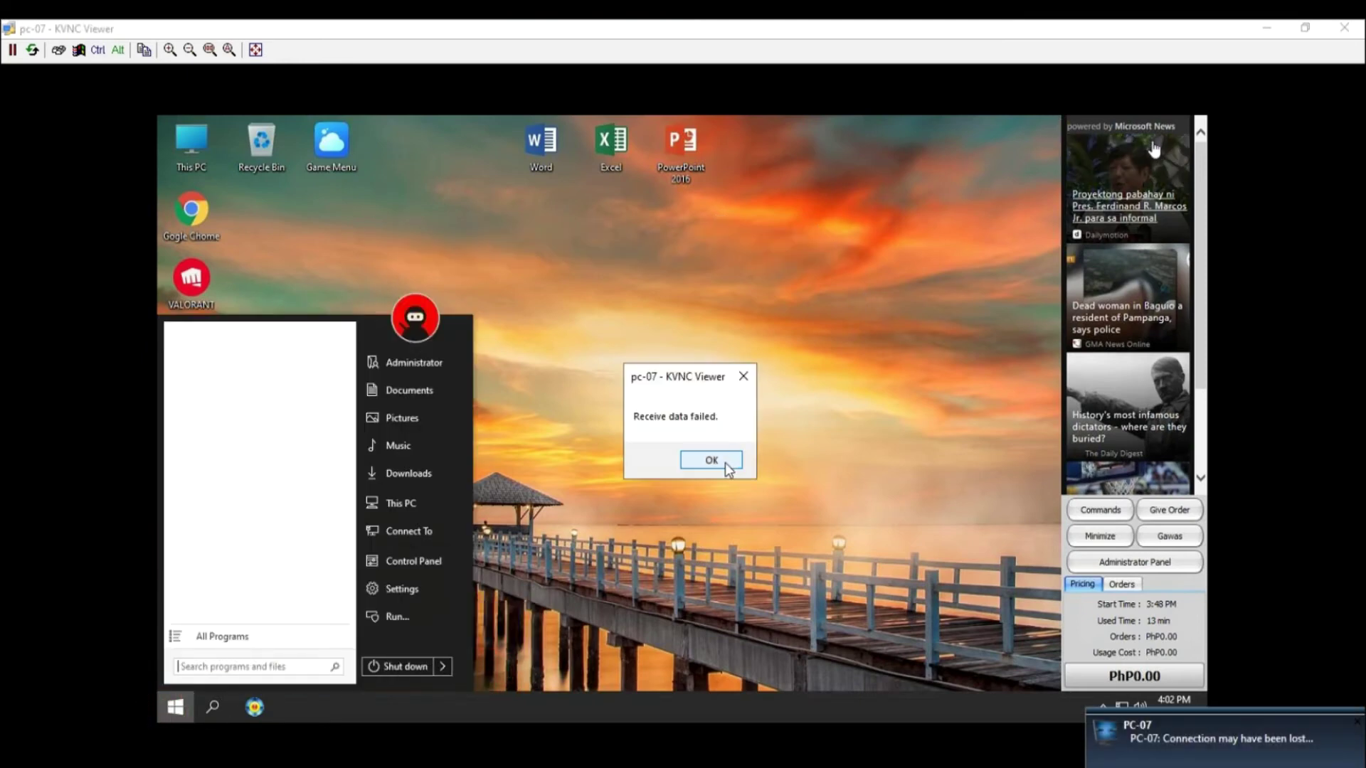
pyautogui.click(724, 460)
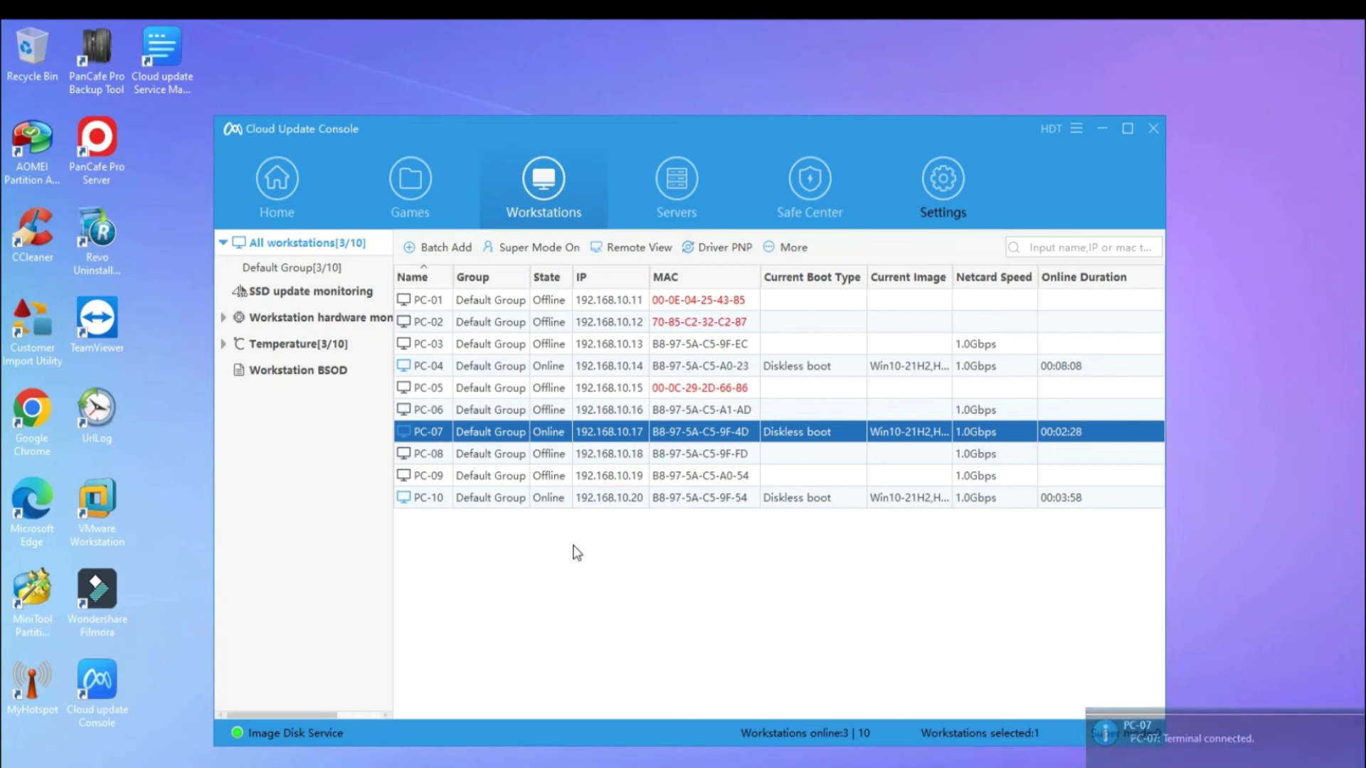
pyautogui.rightClick(498, 435)
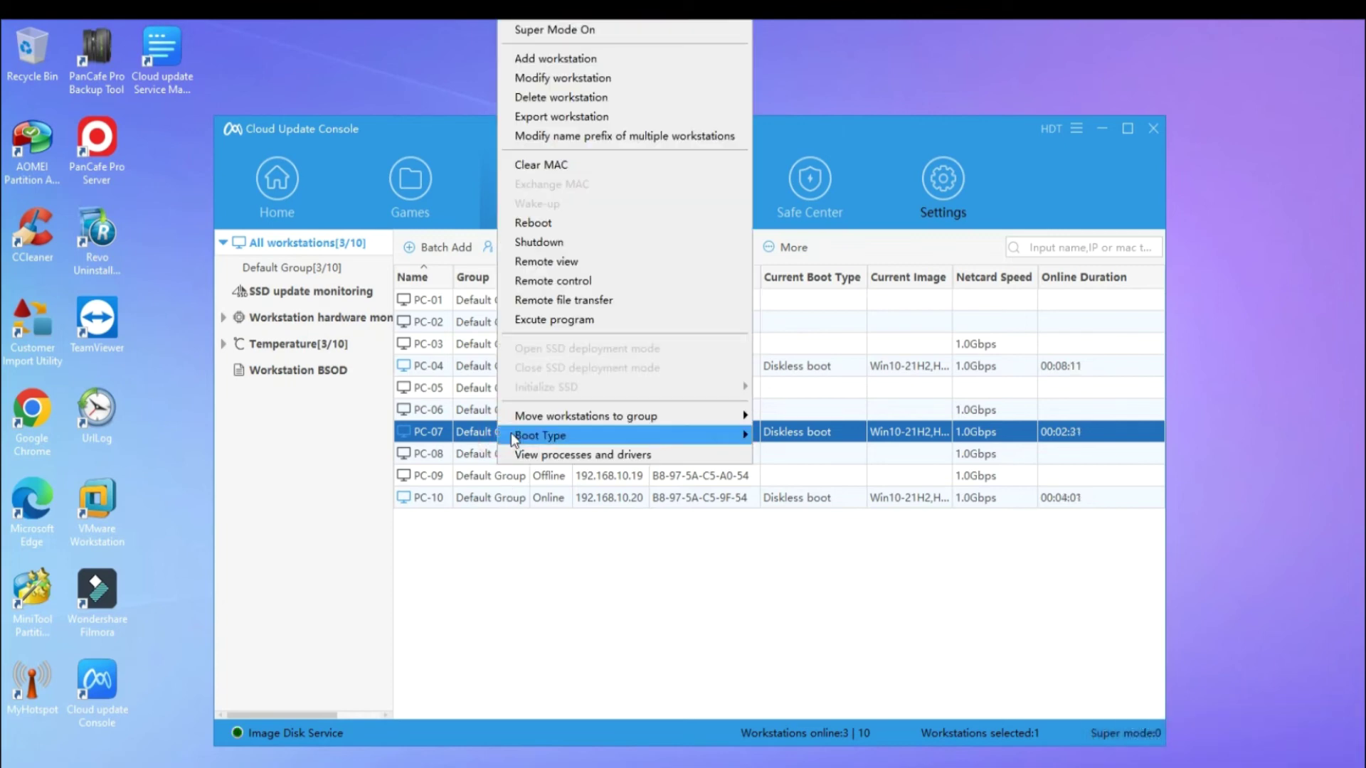
pyautogui.click(538, 279)
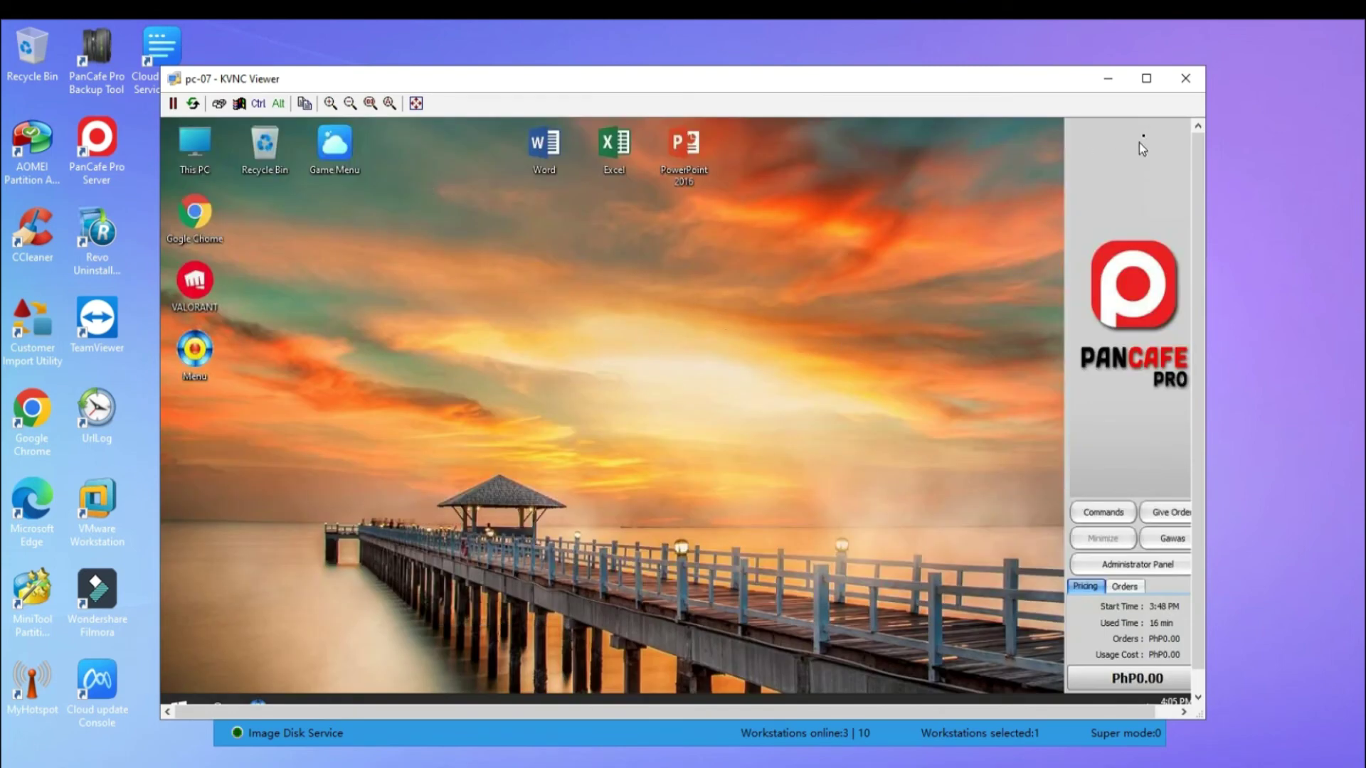
pyautogui.click(1146, 78)
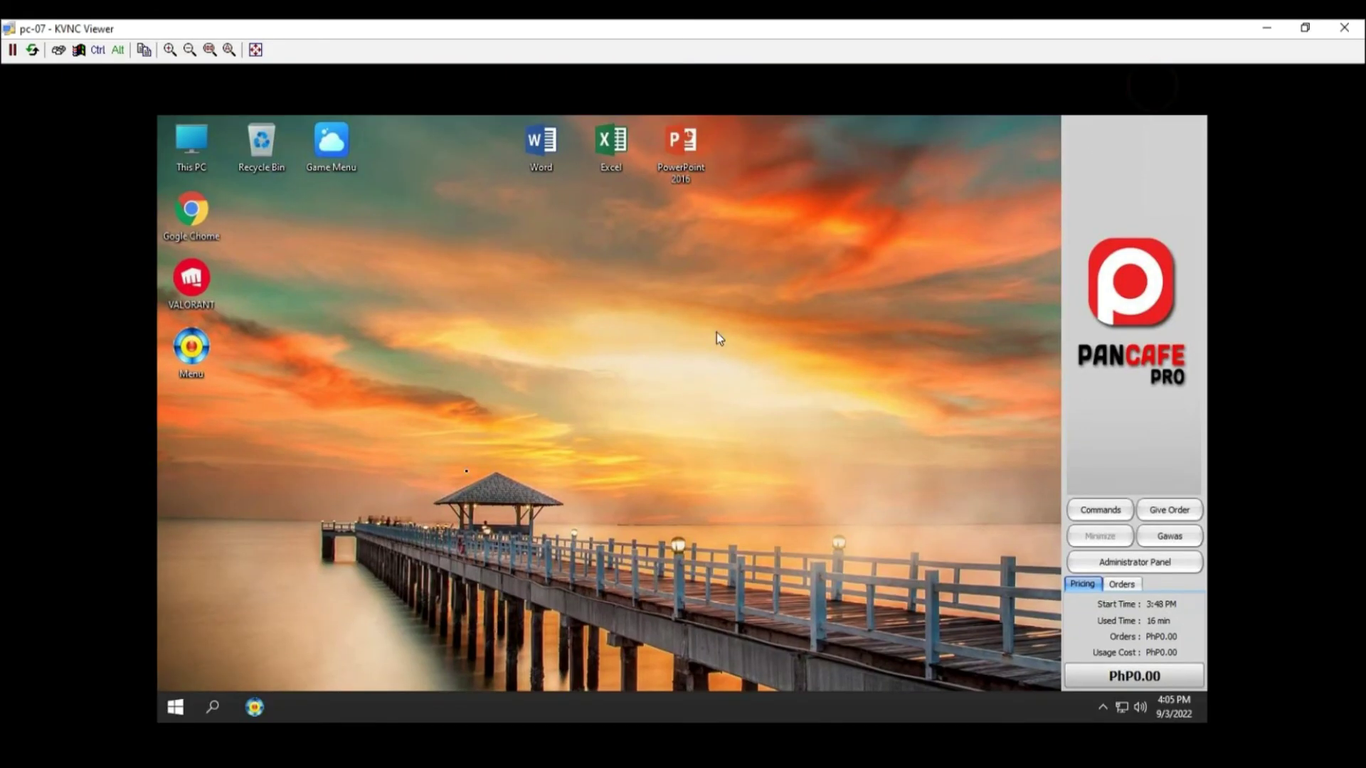
# Launch VALORANT on PC-07 to check the synced update, move the Riot sign-in window slightly upward and close it.
pyautogui.rightClick(189, 279)
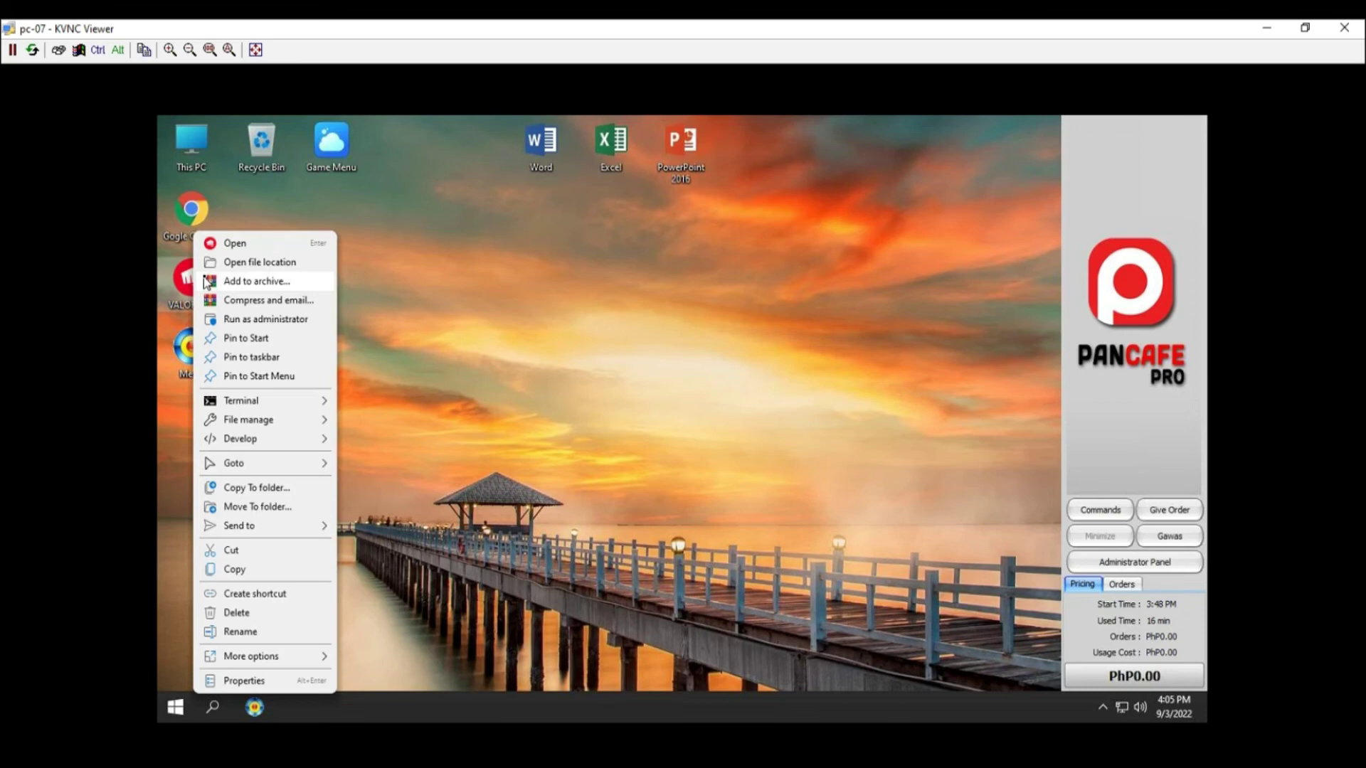
pyautogui.click(242, 242)
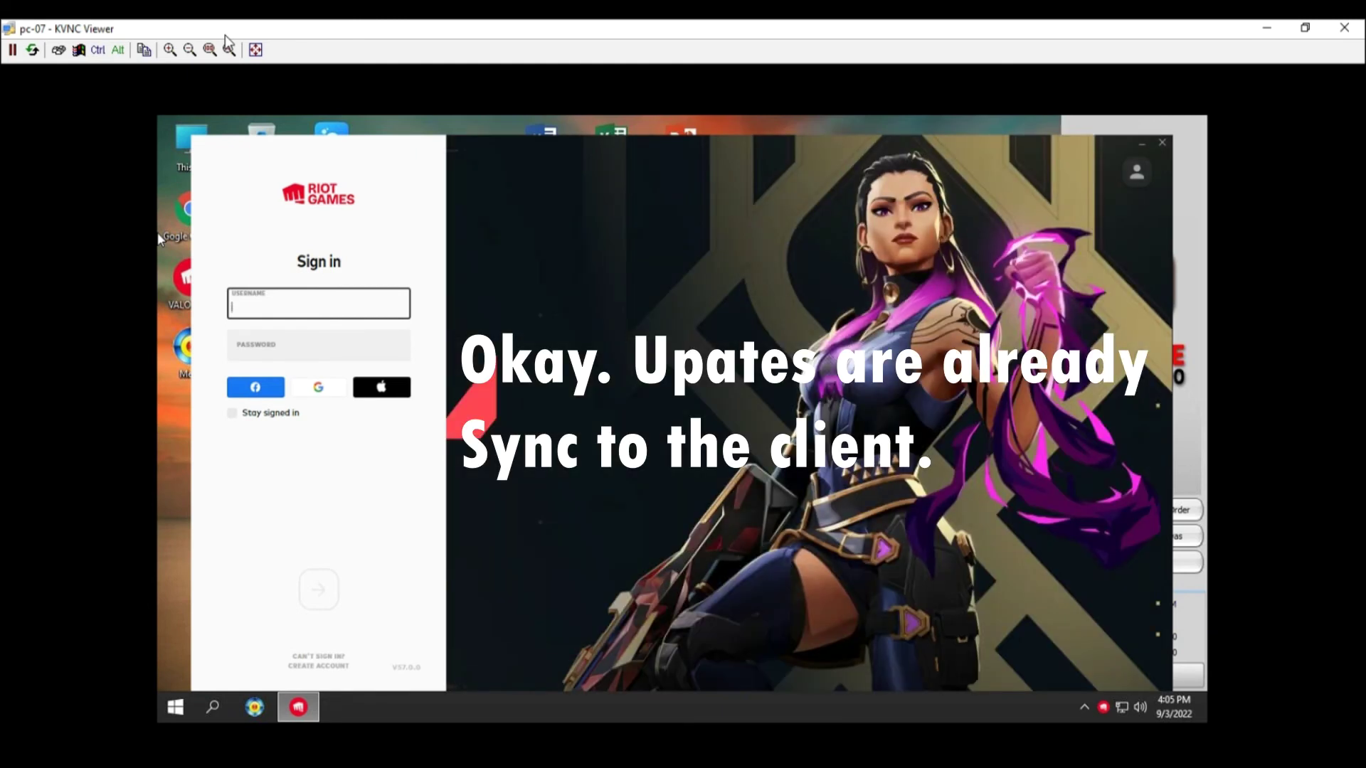
pyautogui.moveTo(709, 145); pyautogui.dragTo(710, 131)
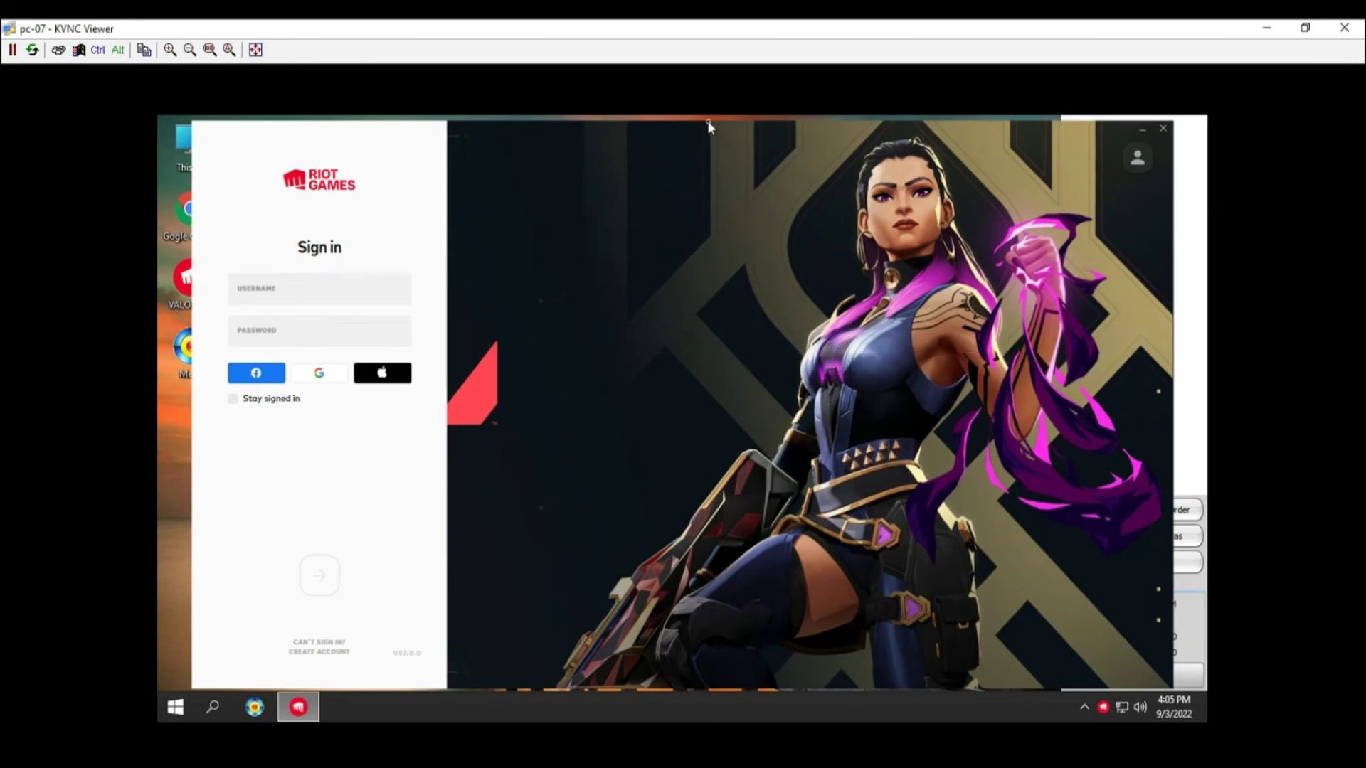
pyautogui.click(1164, 131)
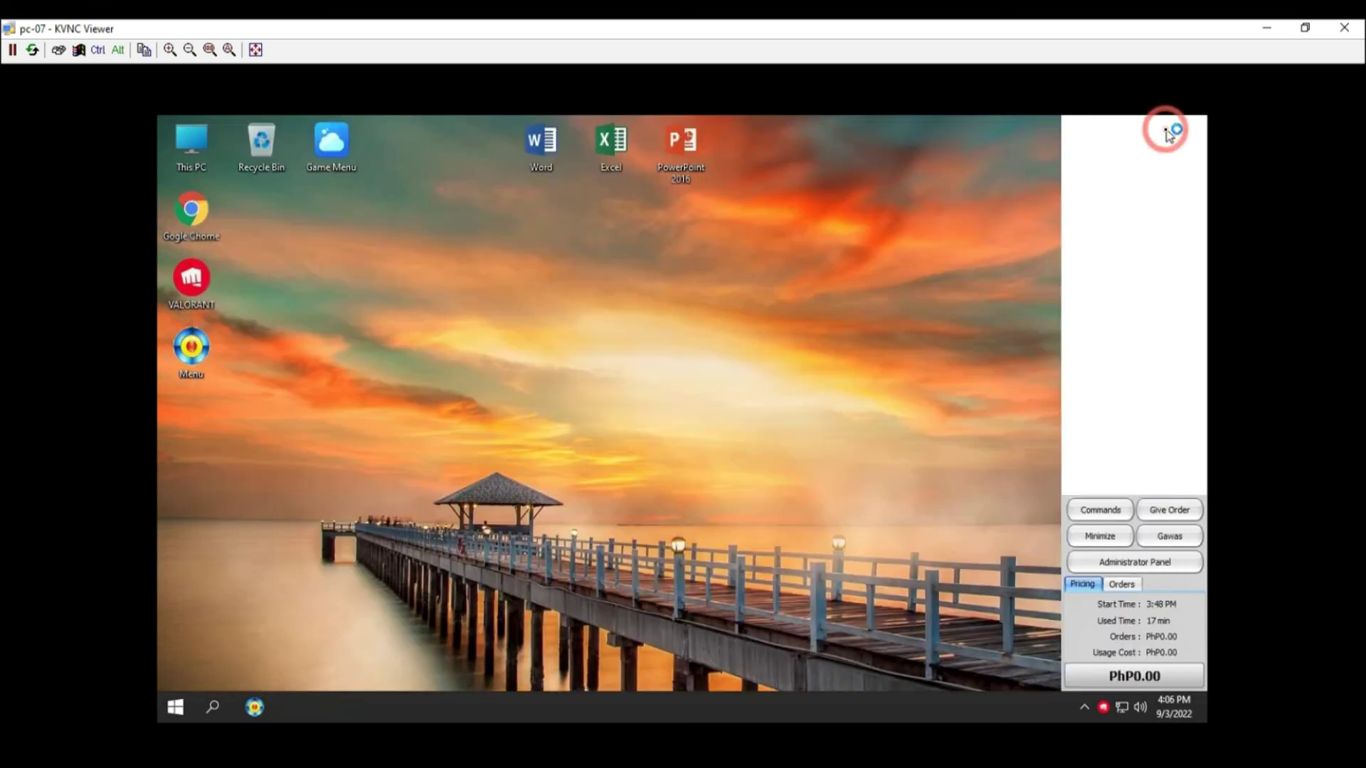
# Refresh the PC-07 desktop and shut the client down, dismissing the viewer's connection message.
pyautogui.click(722, 377)
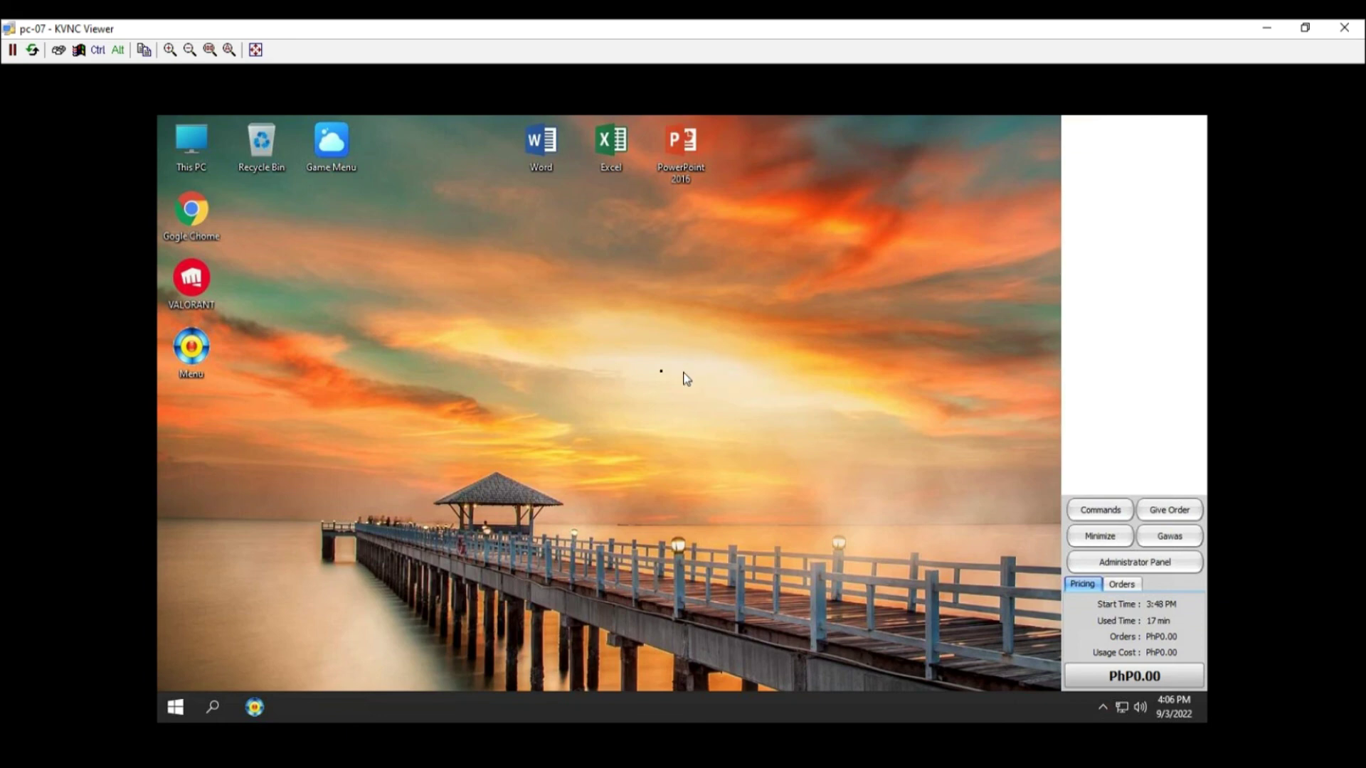
pyautogui.rightClick(698, 350)
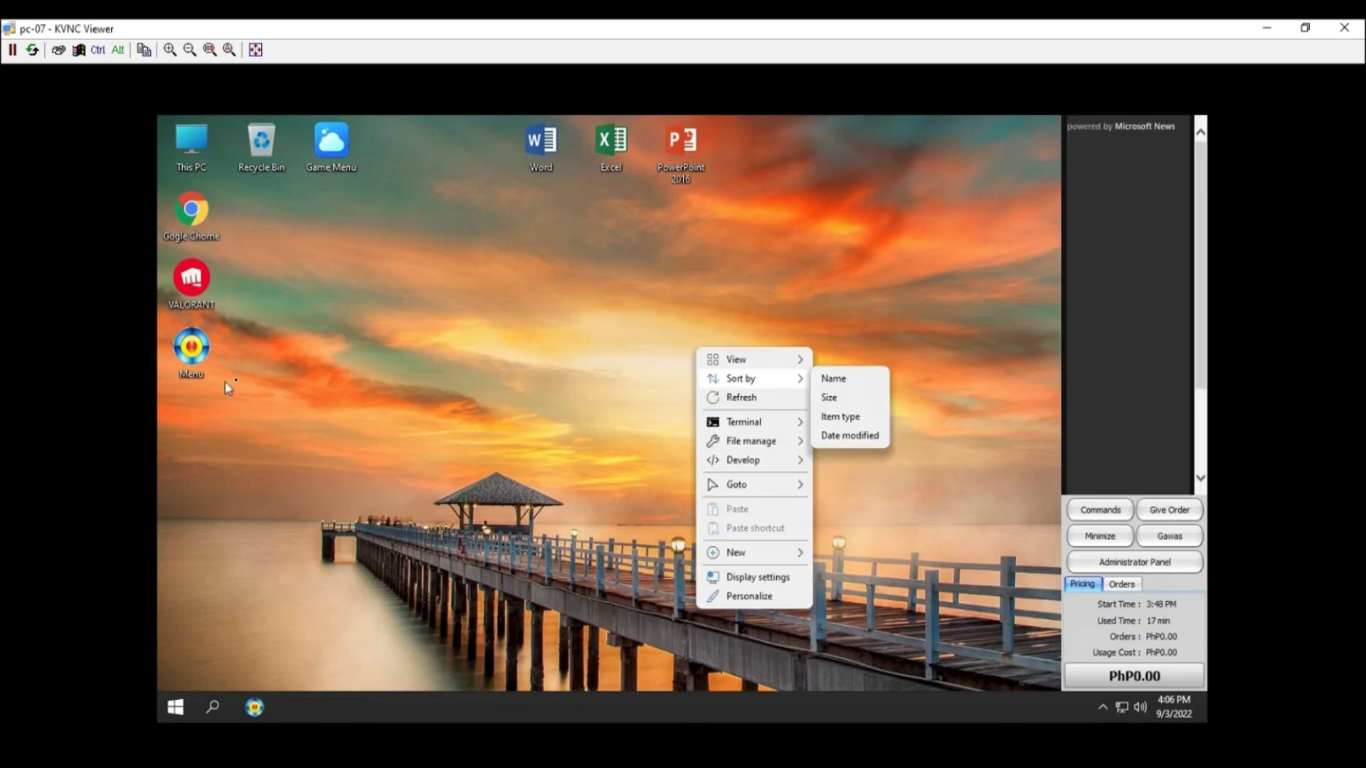
pyautogui.click(737, 397)
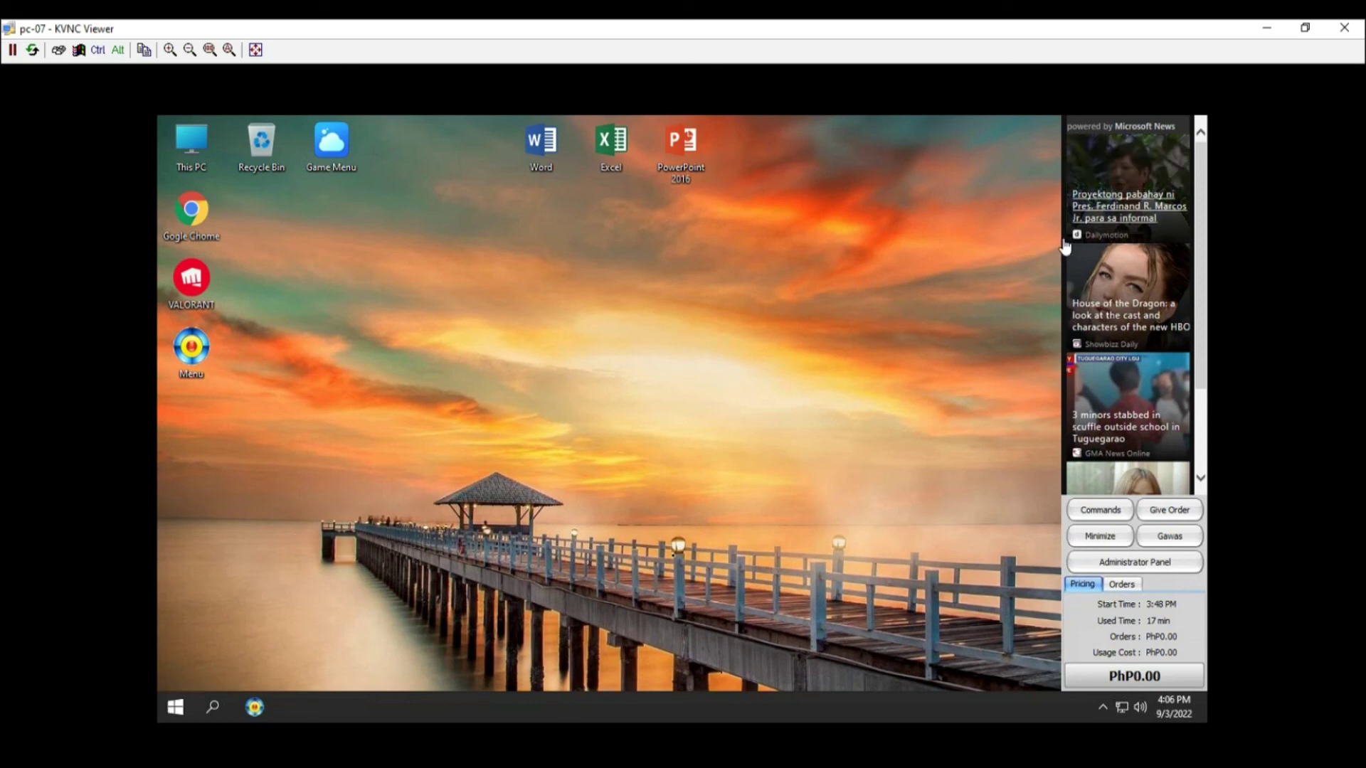
pyautogui.click(174, 707)
pyautogui.click(382, 664)
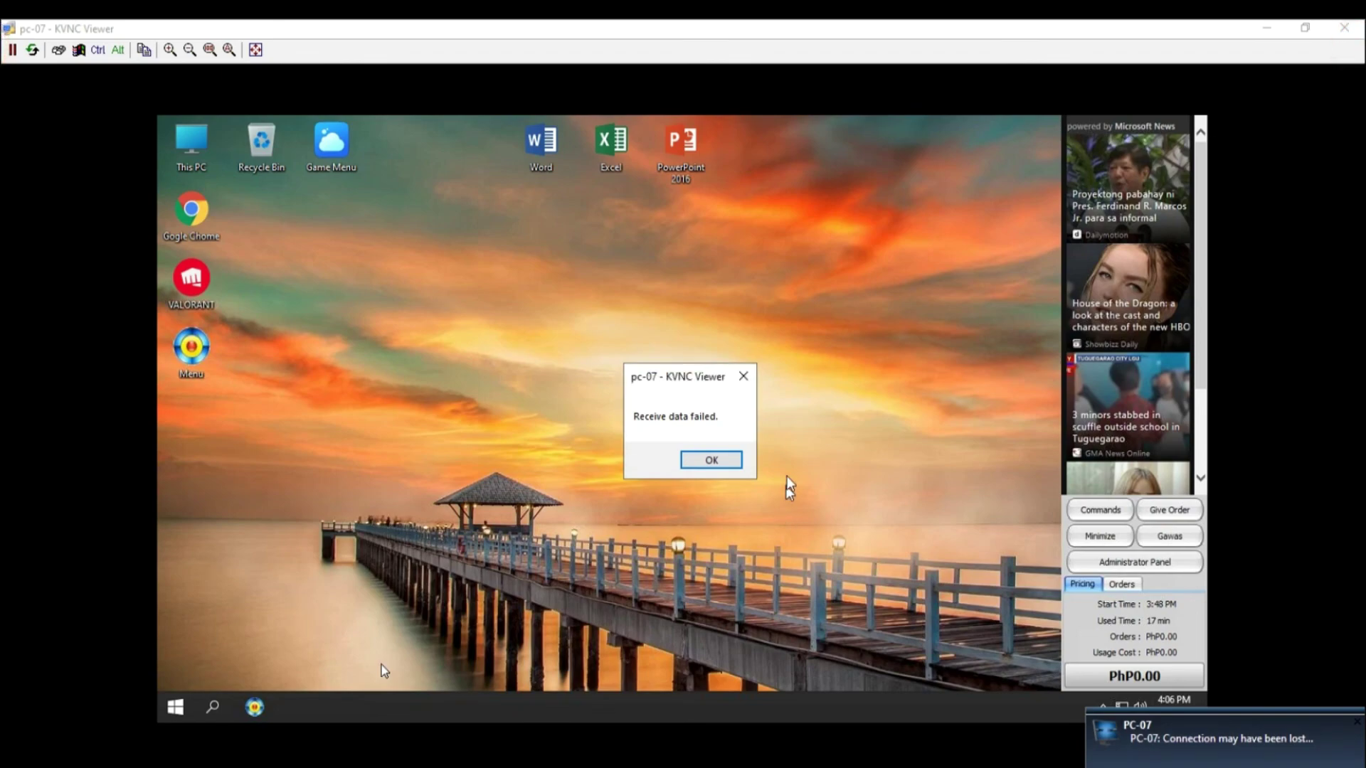
pyautogui.click(712, 459)
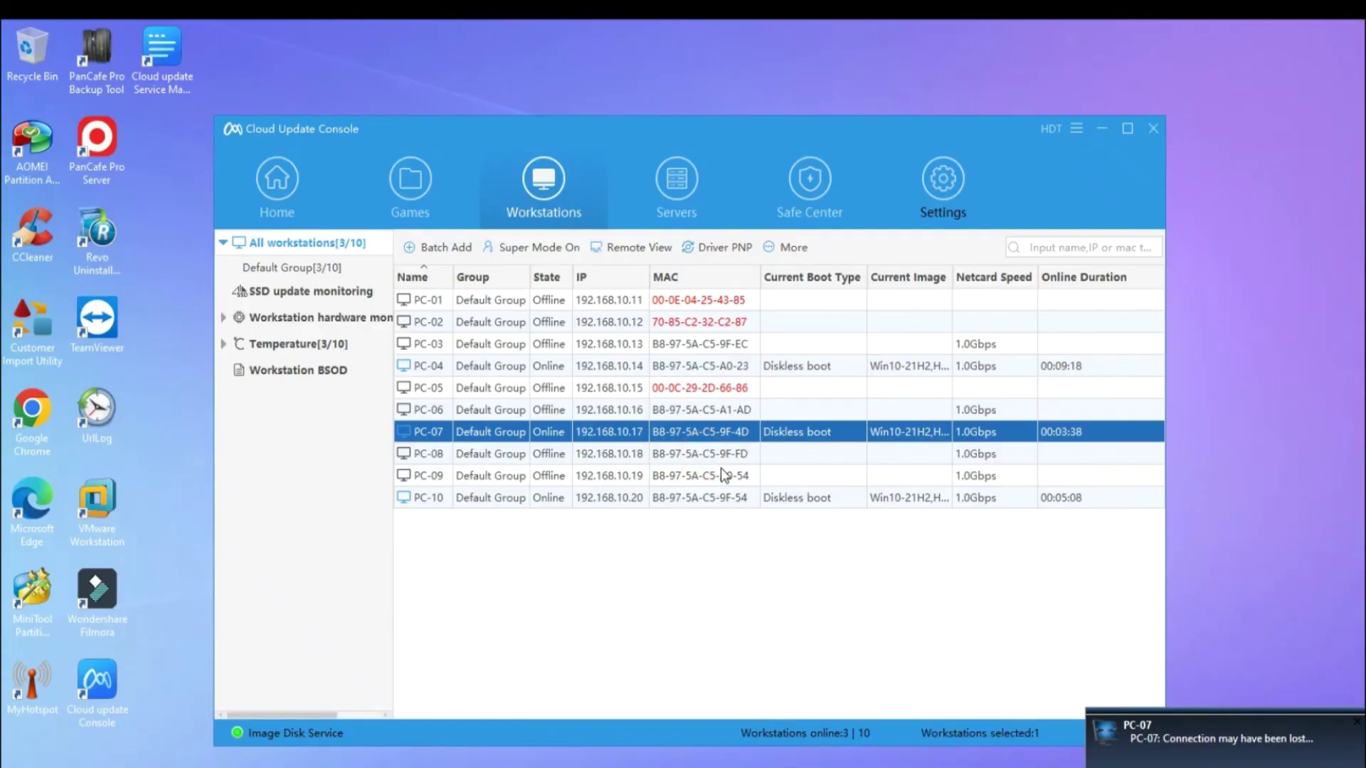
# Exit the Cloud Update Console and refresh the server's desktop.
pyautogui.click(1151, 131)
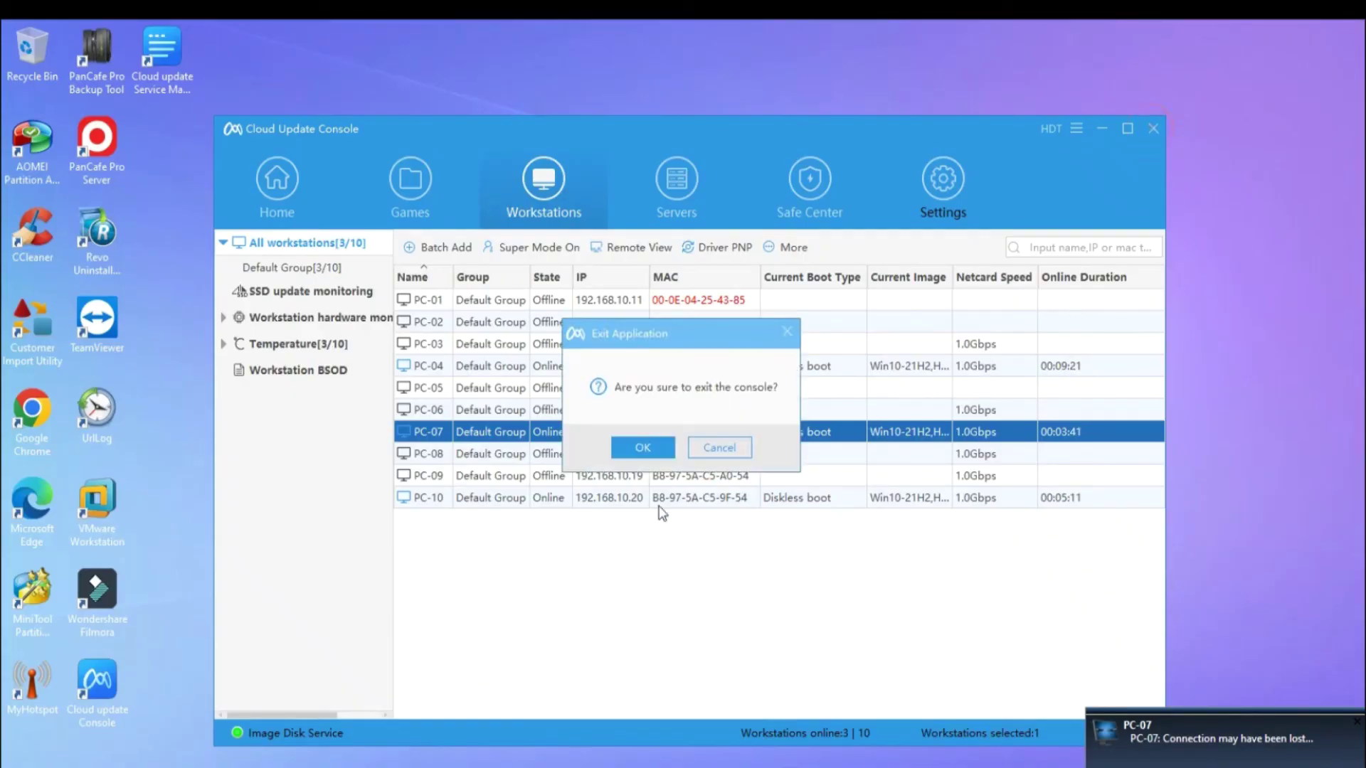
pyautogui.click(650, 448)
pyautogui.rightClick(400, 233)
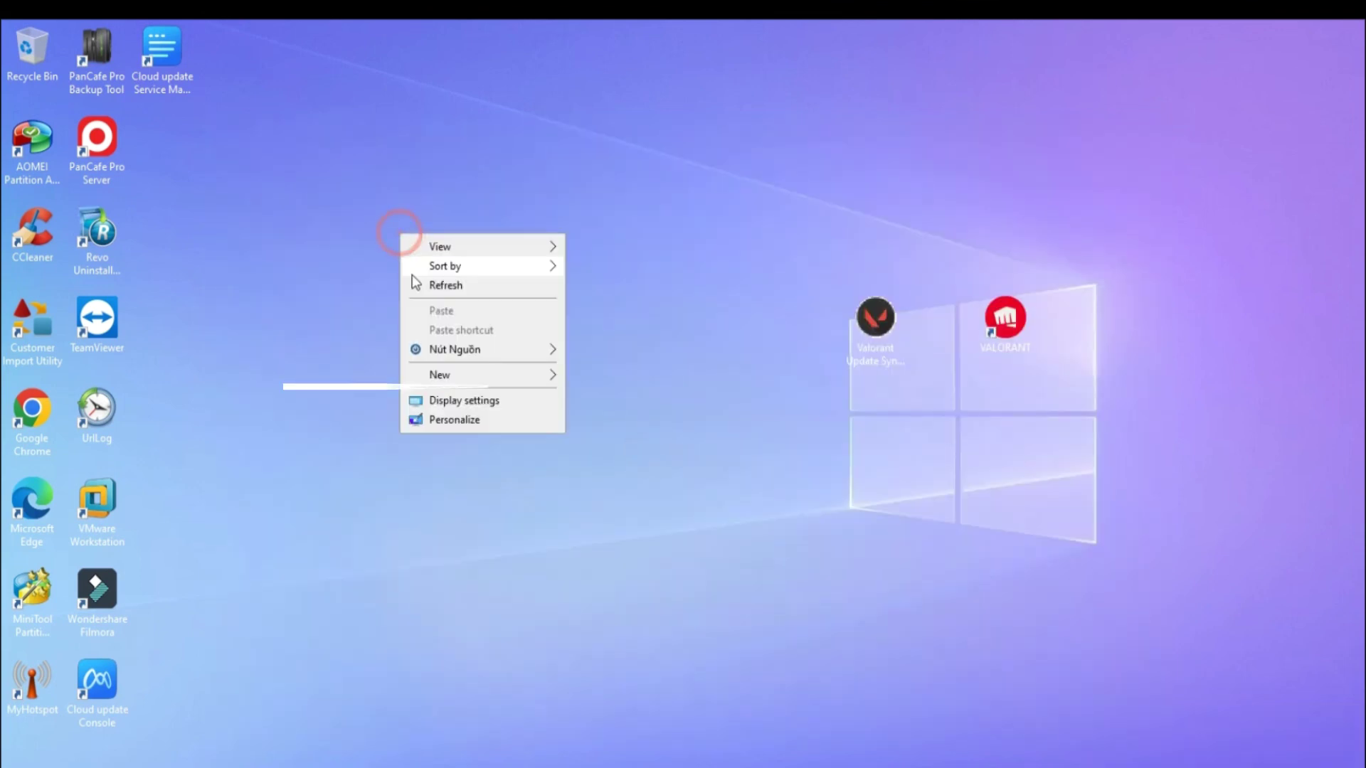
pyautogui.click(421, 284)
pyautogui.rightClick(422, 278)
pyautogui.click(443, 323)
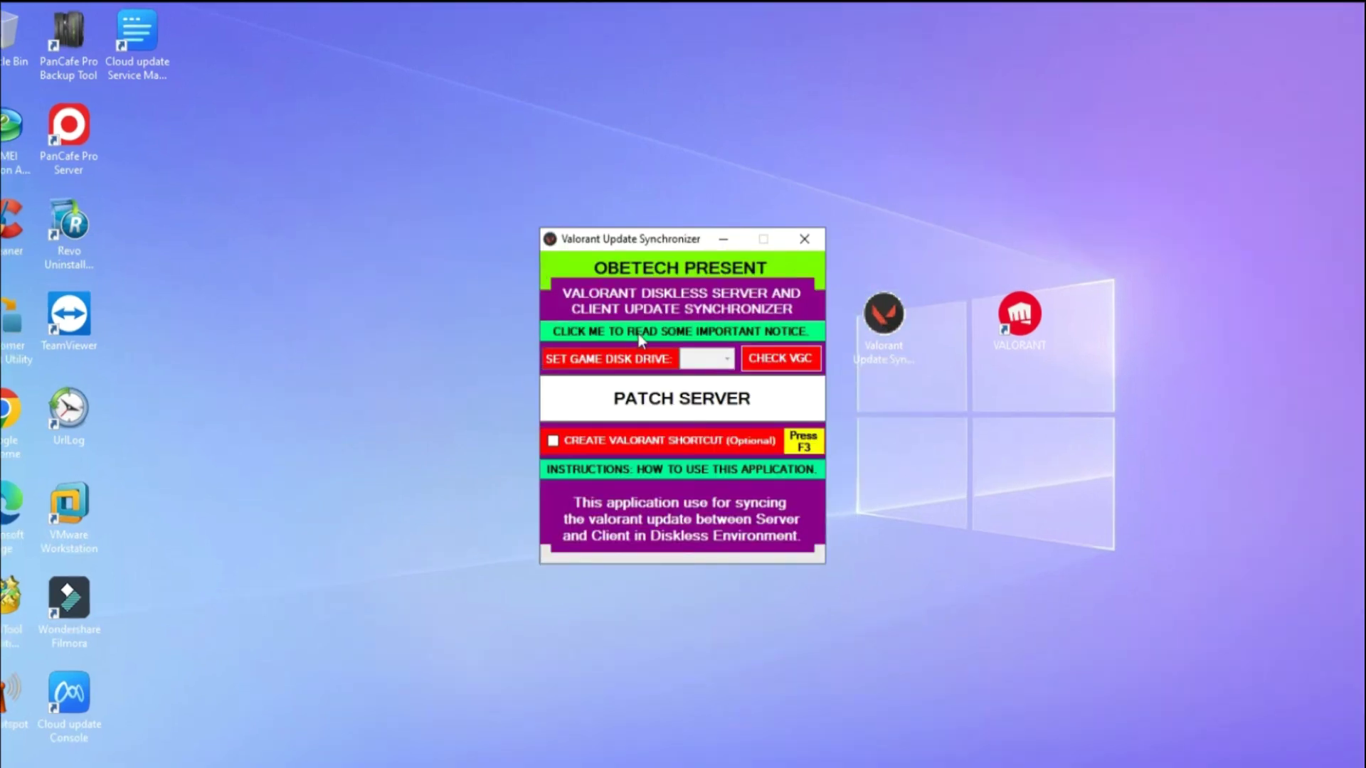
# Open the important notice in Valorant Update Synchronizer on the server.
pyautogui.rightClick(384, 296)
pyautogui.click(662, 238)
pyautogui.click(662, 330)
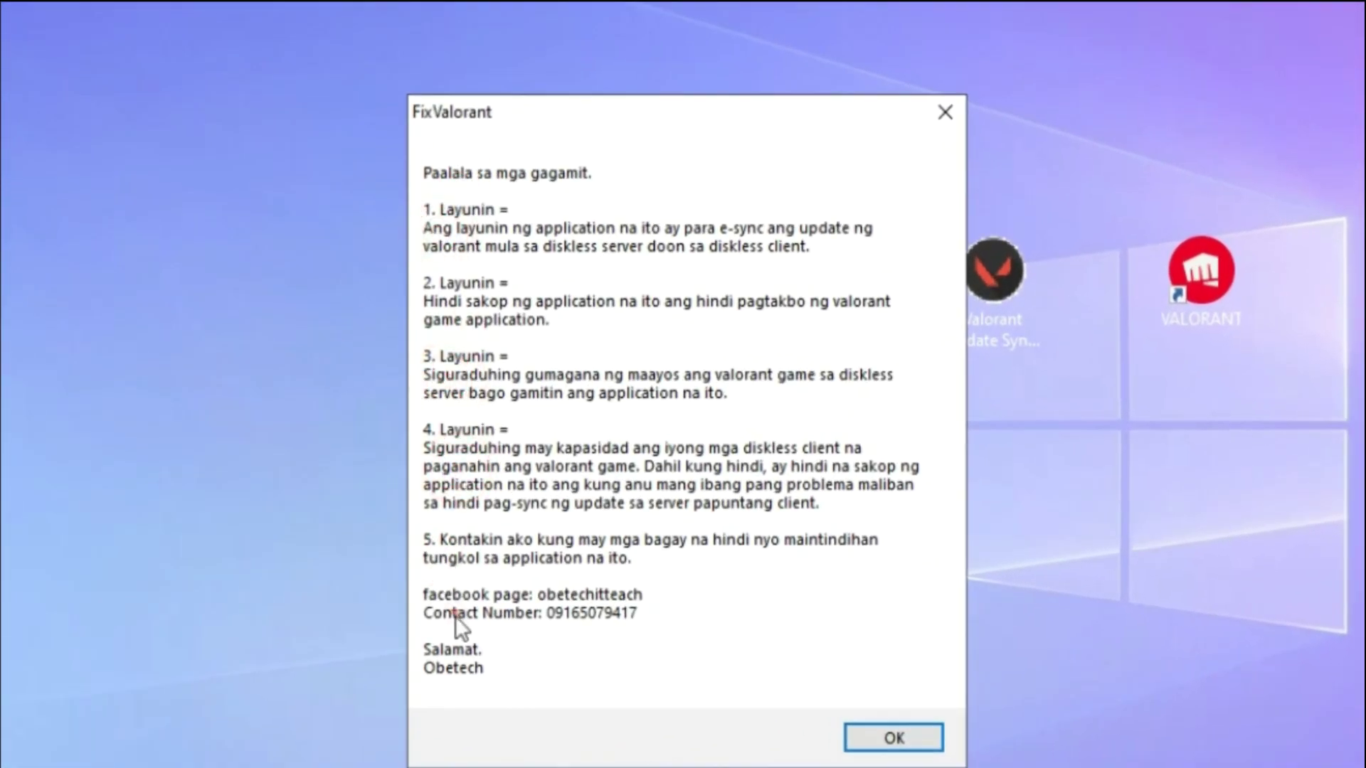
# Close the important notice, open the instructions on how to use the application, and read through all their messages.
pyautogui.click(872, 737)
pyautogui.click(773, 510)
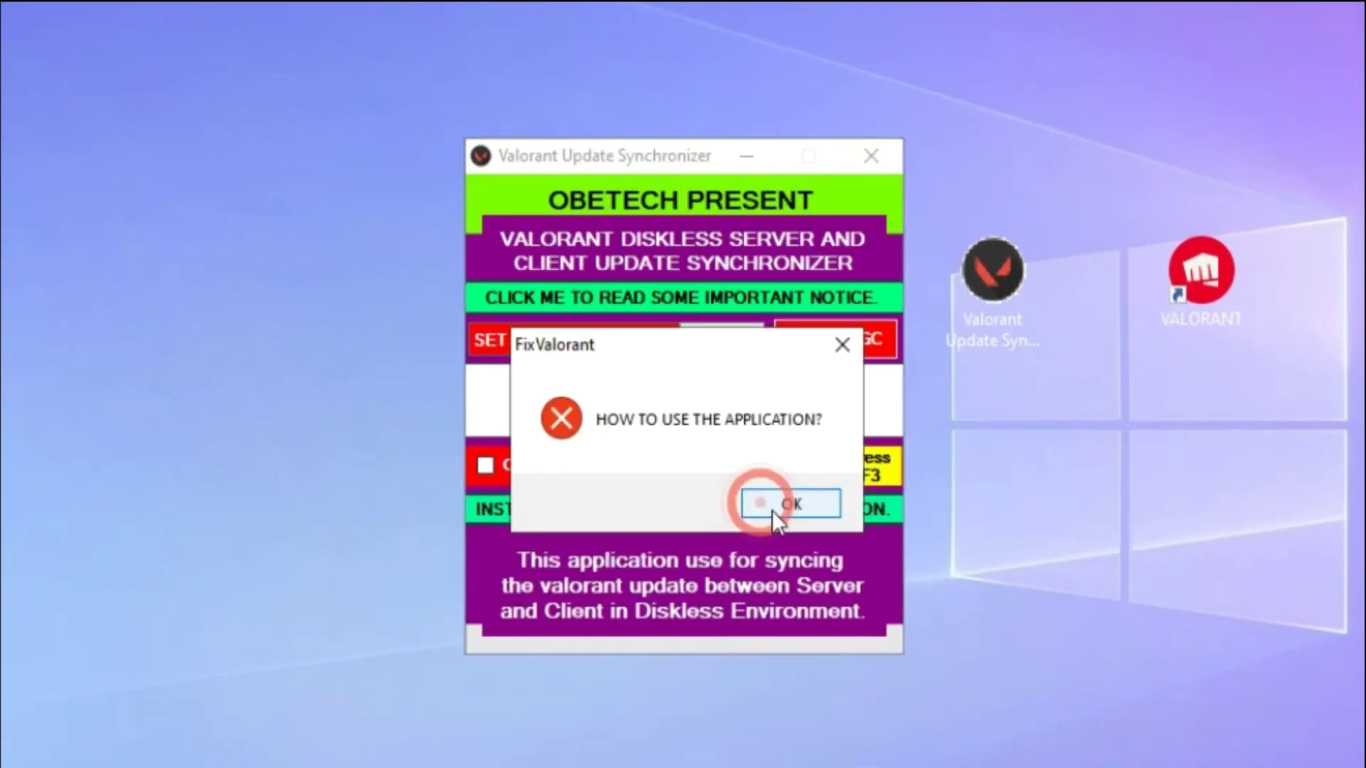
pyautogui.click(775, 514)
pyautogui.press('Return')
pyautogui.press('Return')
pyautogui.press('Return')
pyautogui.press('Return')
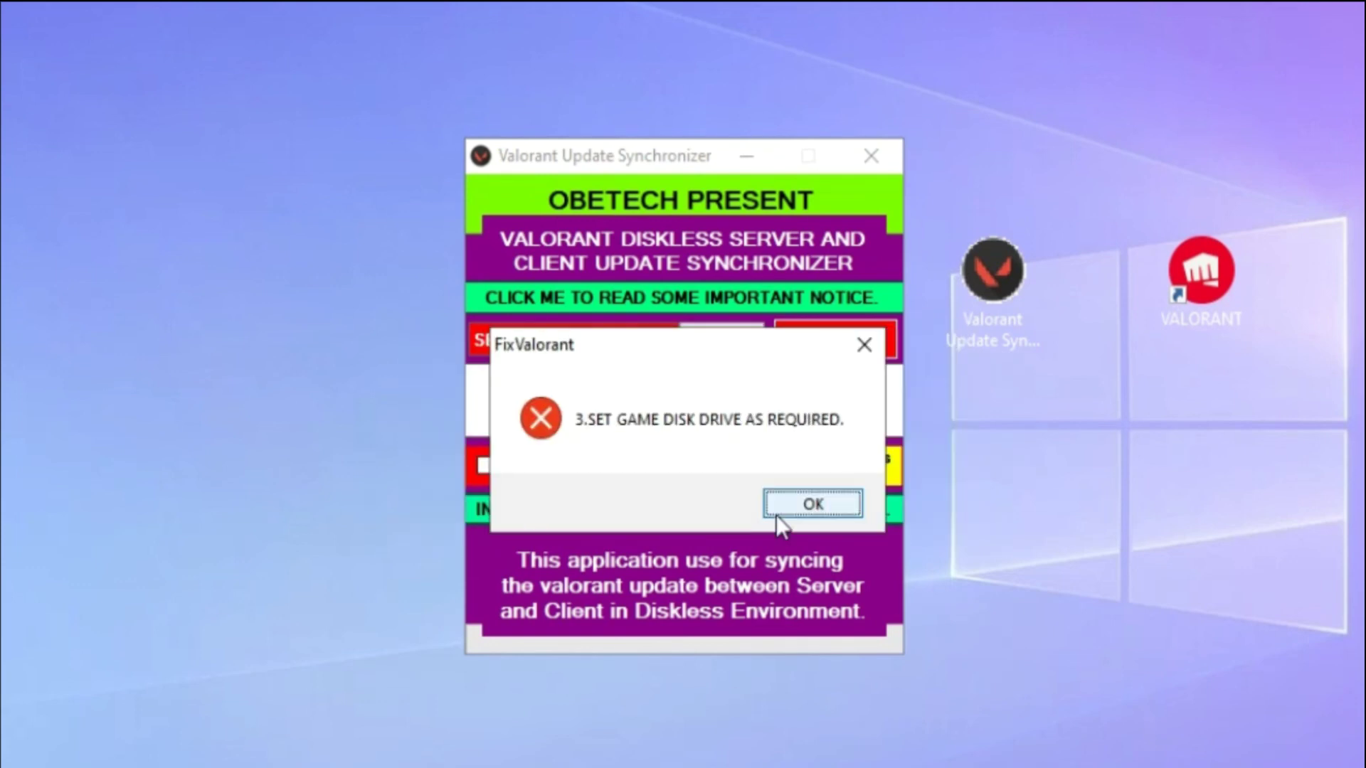
pyautogui.press('Return')
pyautogui.press('Return')
pyautogui.press('Return')
pyautogui.press('Return')
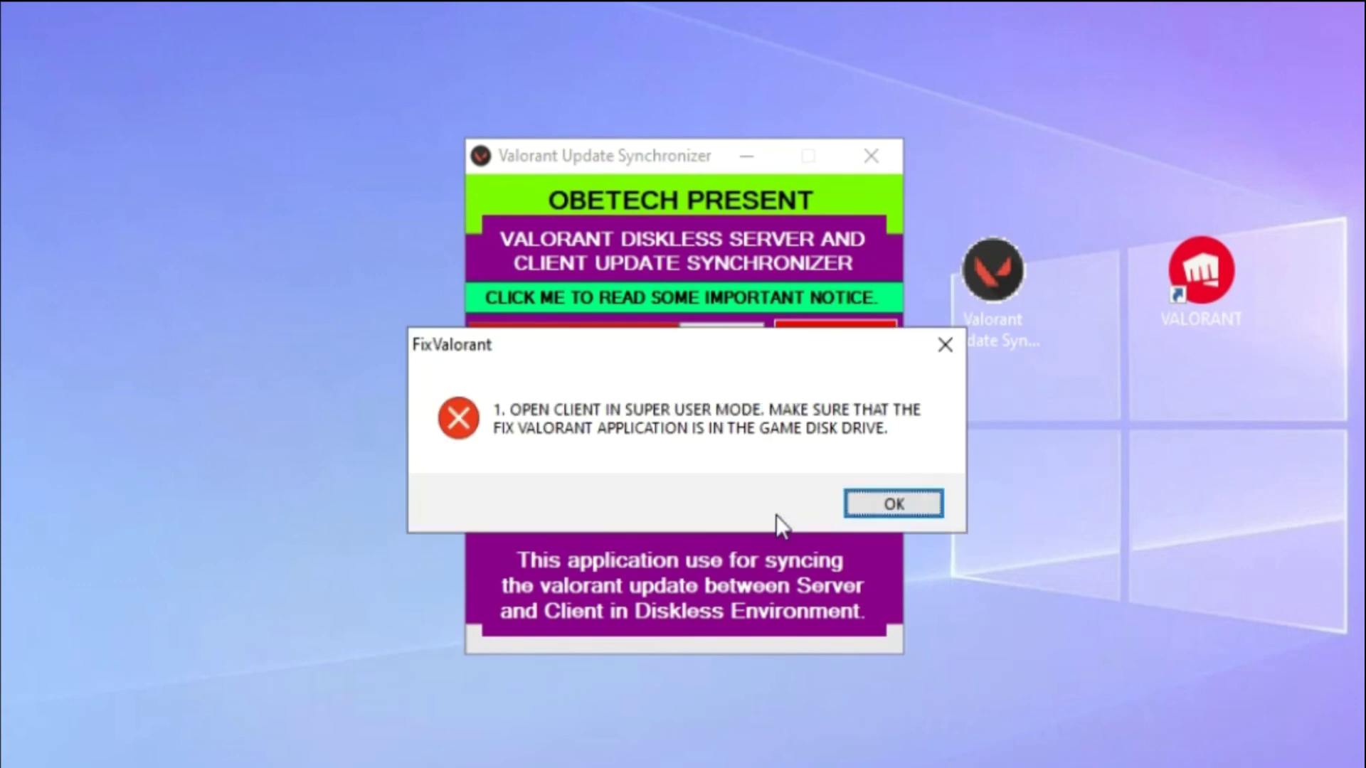
pyautogui.press('Return')
pyautogui.press('Return')
pyautogui.press('Return')
pyautogui.press('Return')
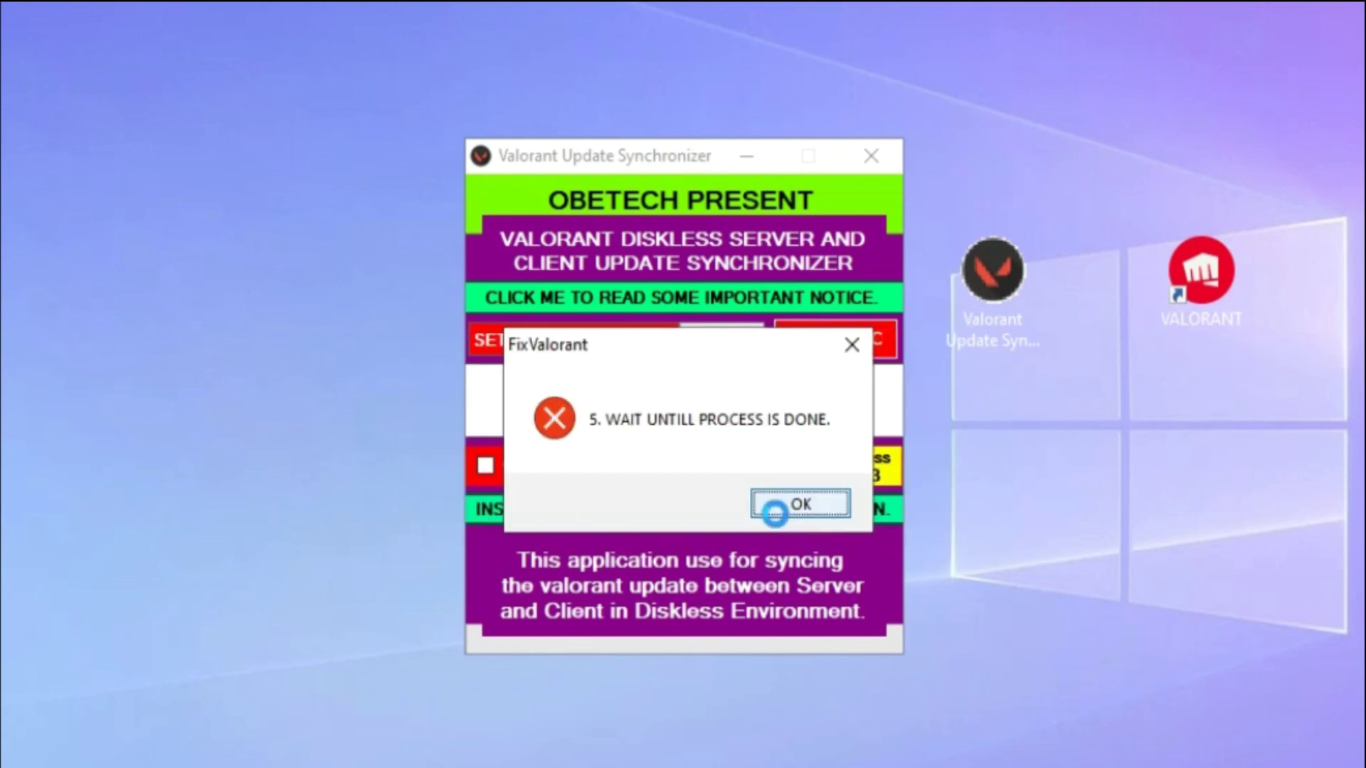
pyautogui.press('F3')
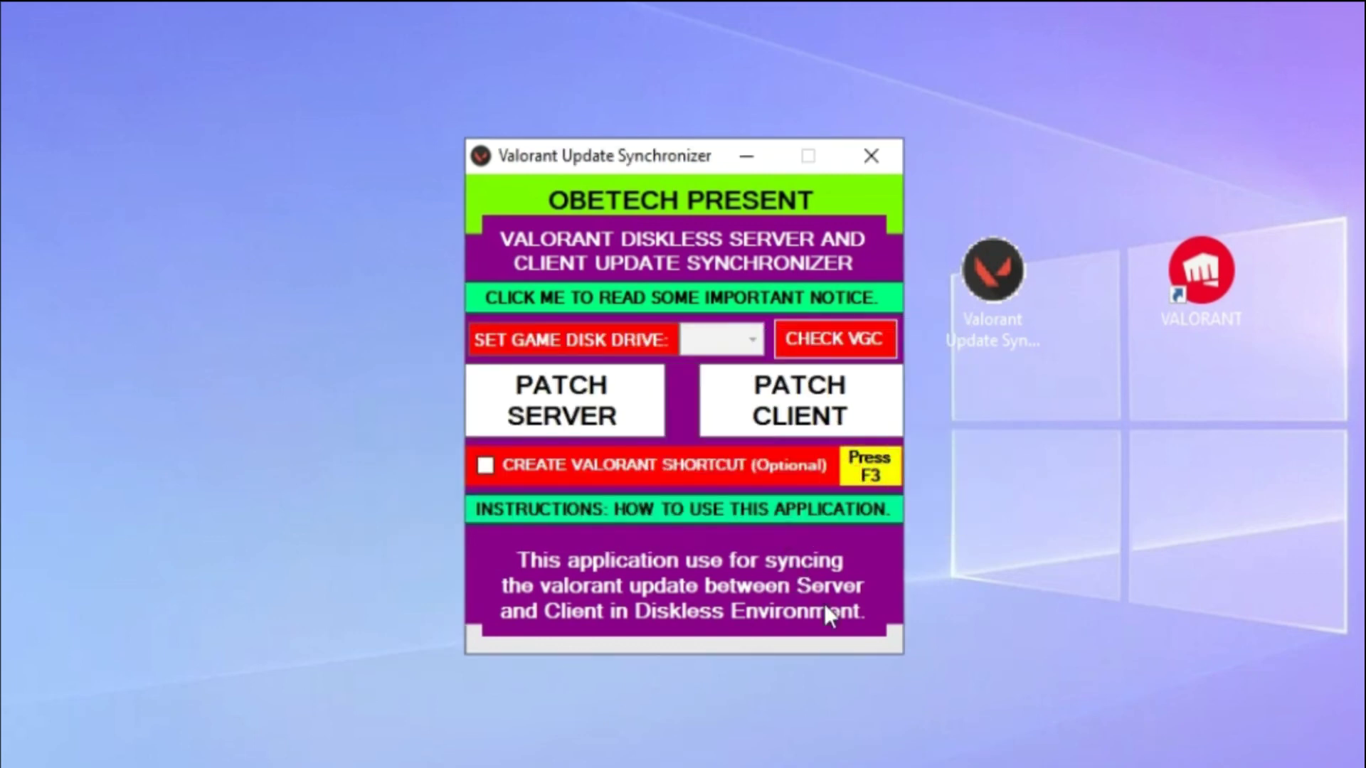
# Move the synchronizer window slightly upward and try to patch the client without a game disk drive selected.
pyautogui.moveTo(630, 159); pyautogui.dragTo(676, 141)
pyautogui.click(762, 426)
pyautogui.press('Return')
pyautogui.press('Return')
# Set the game disk drive to D:\, run the client patch, agree to continue at the alert, and close the synchronizer.
pyautogui.click(754, 323)
pyautogui.click(711, 349)
pyautogui.click(783, 413)
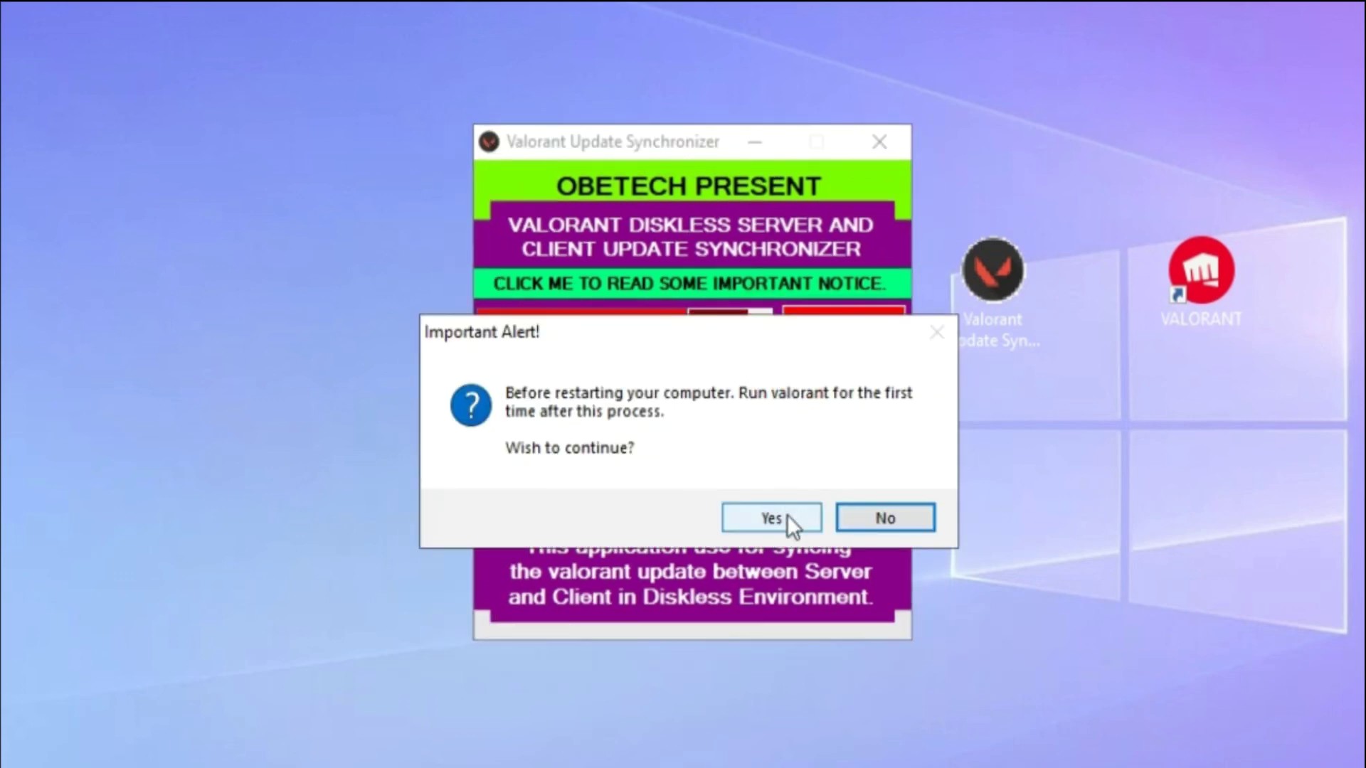
pyautogui.click(787, 514)
pyautogui.moveTo(660, 365); pyautogui.dragTo(810, 389)
pyautogui.press('Return')
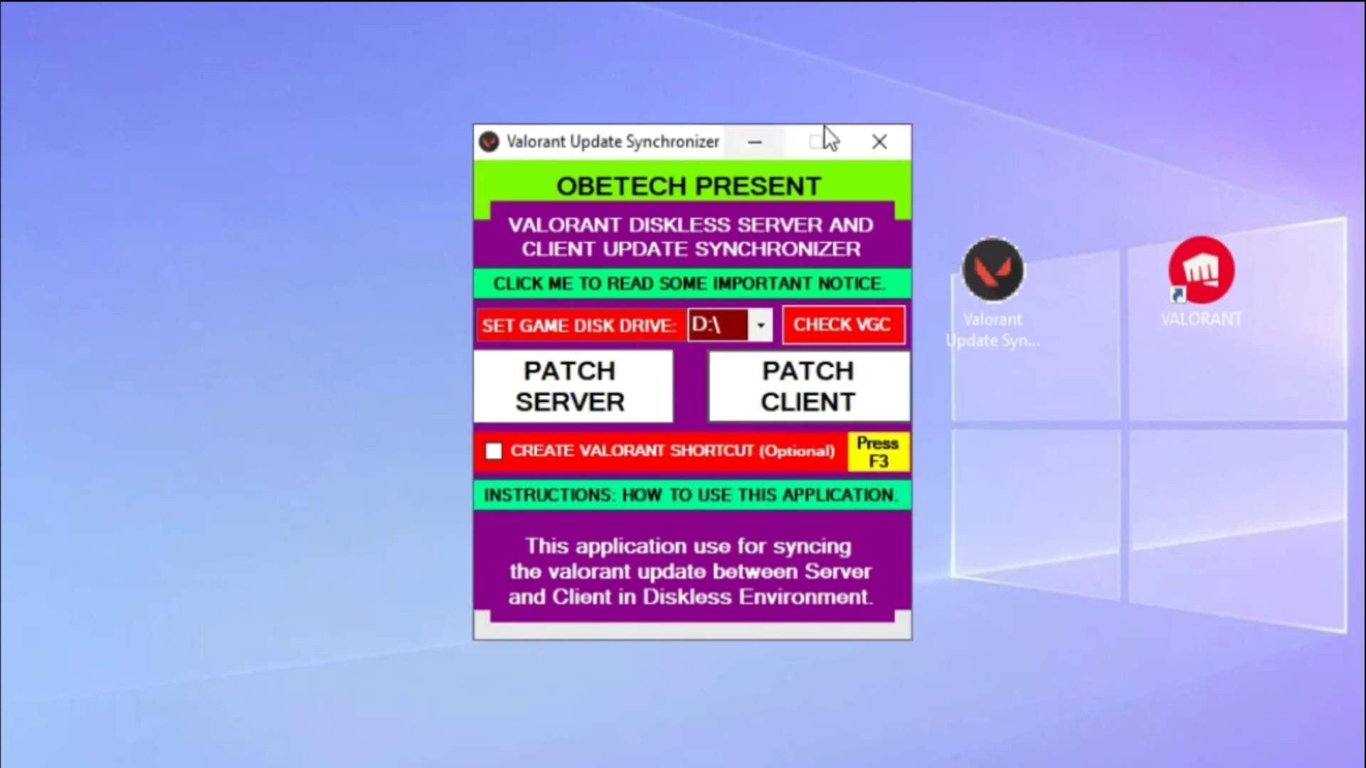
pyautogui.click(880, 142)
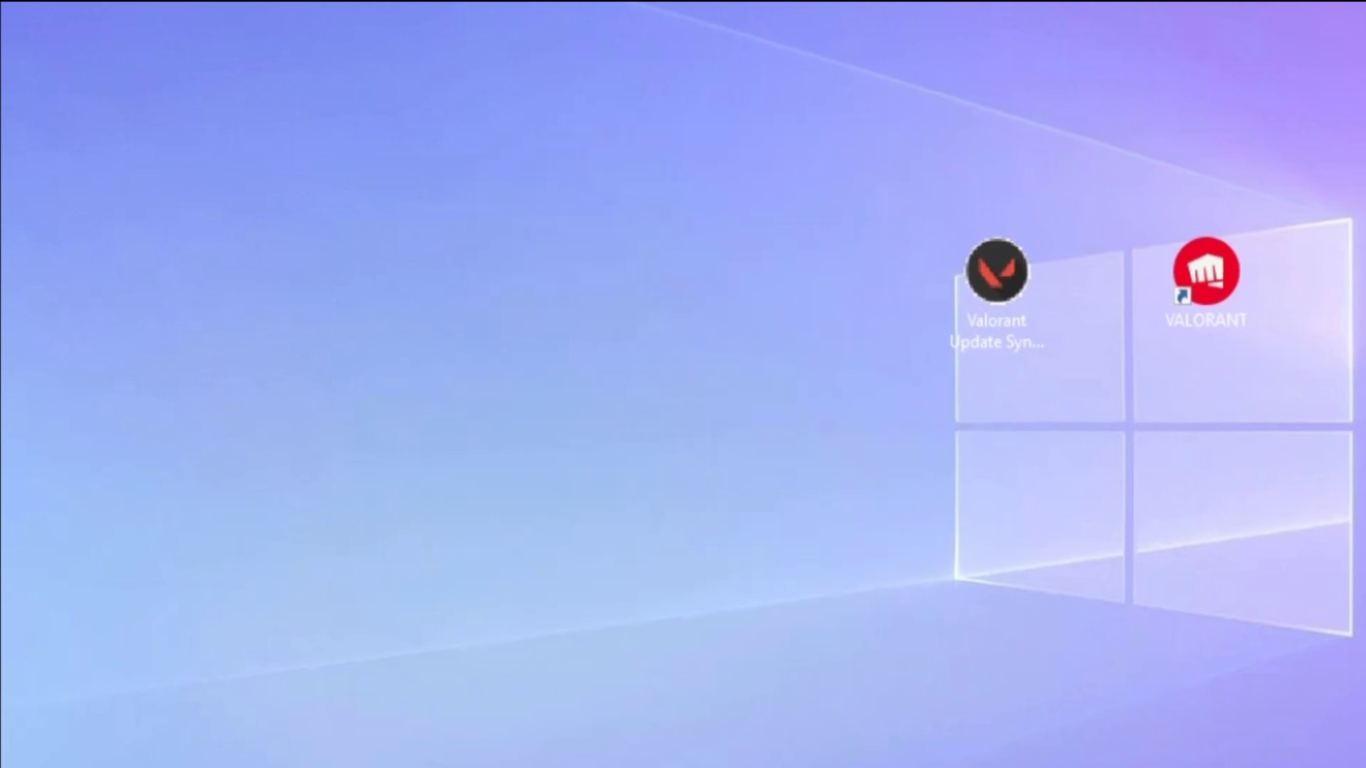